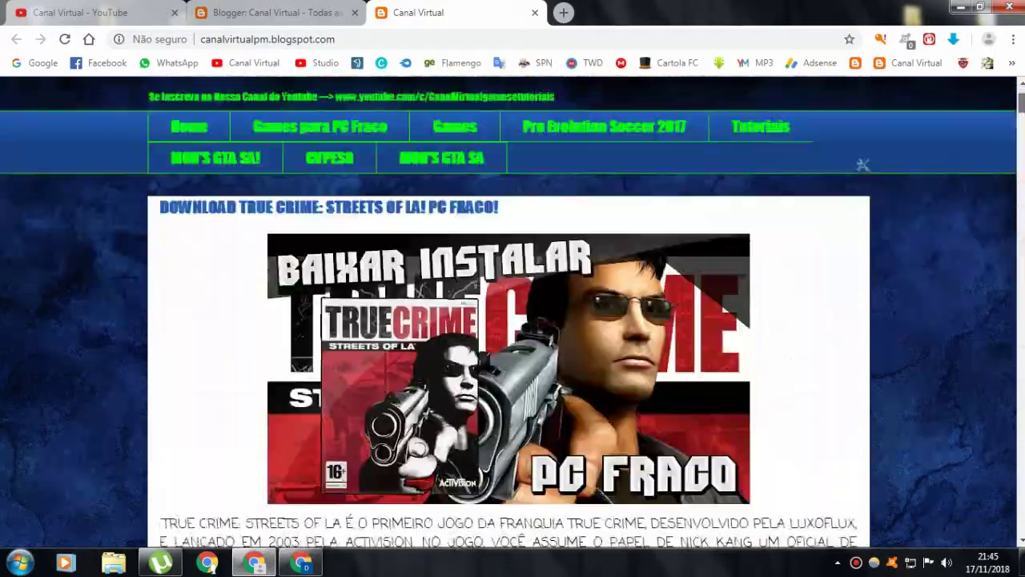
scroll(513, 314, "up", 1)
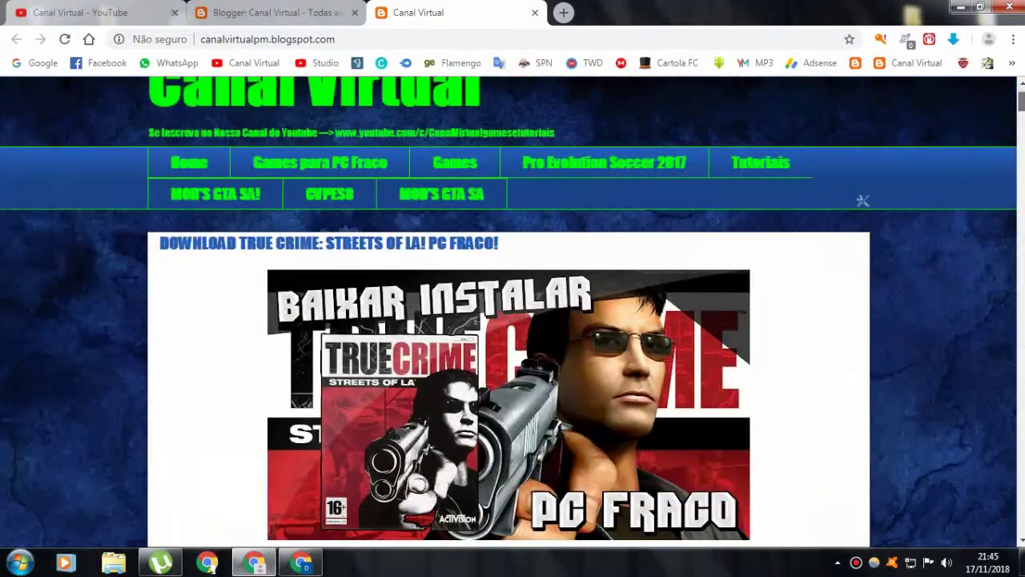
scroll(513, 314, "up", 2)
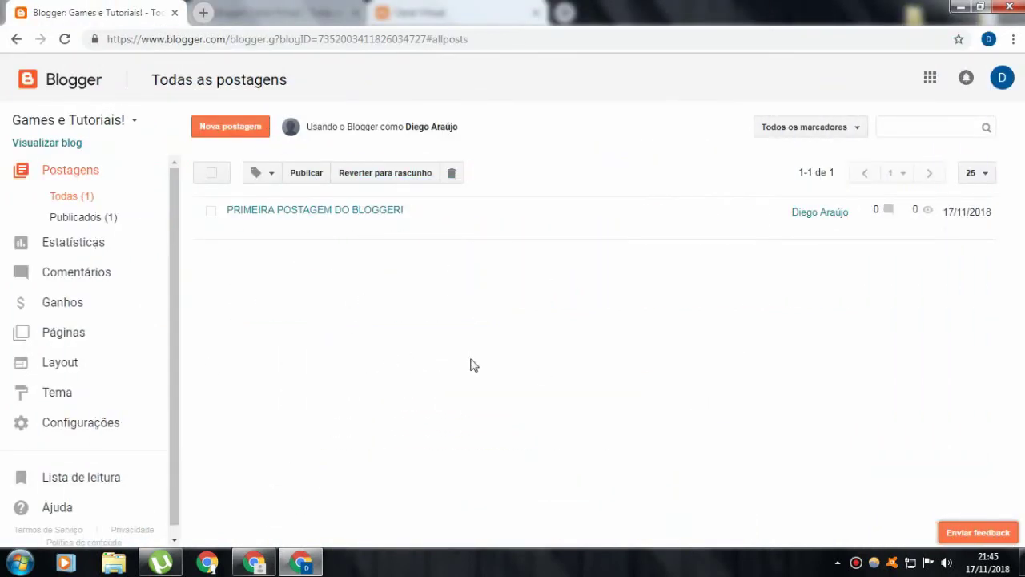
left_click(318, 357)
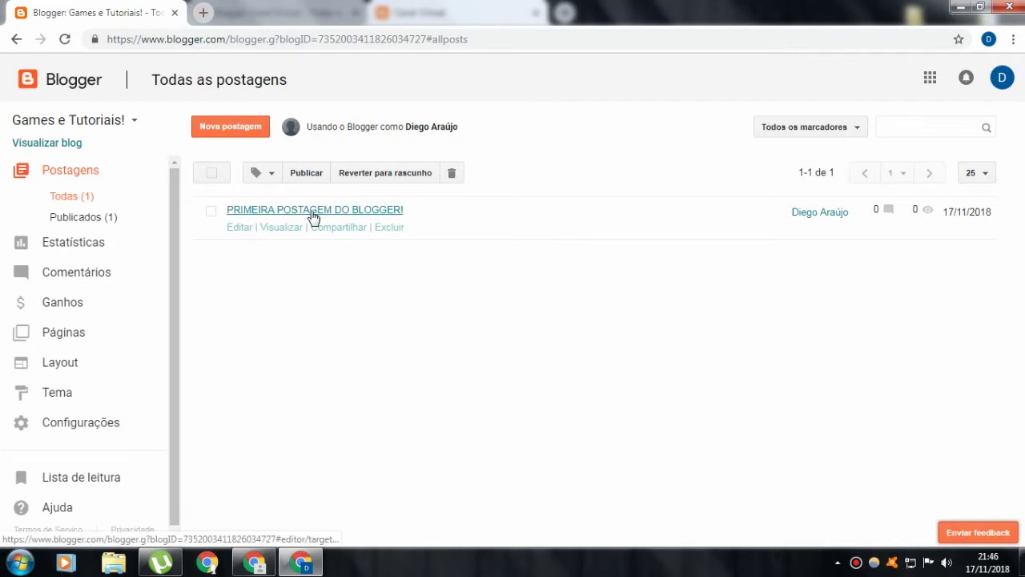
left_click(369, 386)
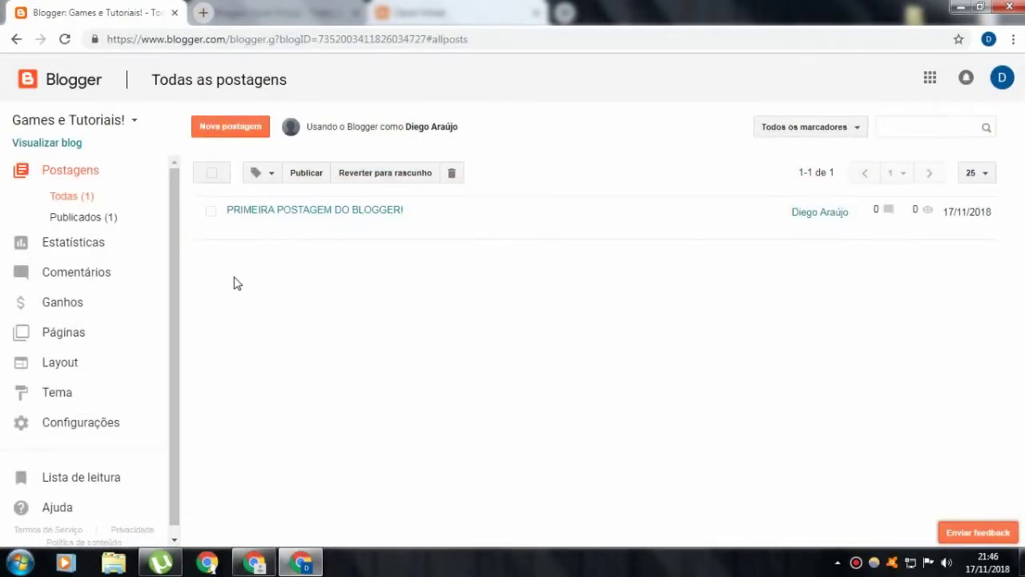
left_click(317, 283)
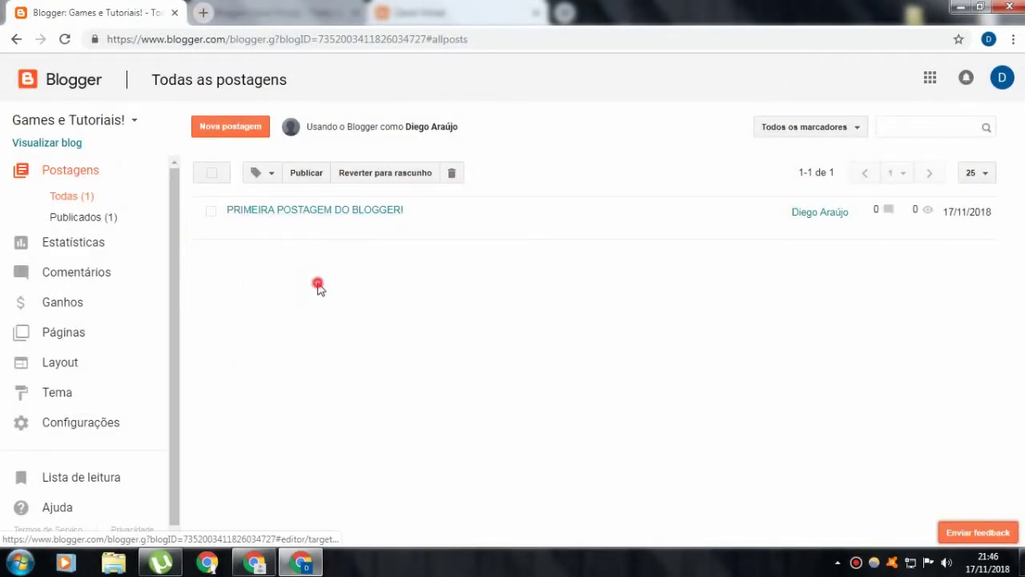
View the published Games e Tutoriais! blog and compare its page with the menu of the Canal Virtual blog
left_click(72, 142)
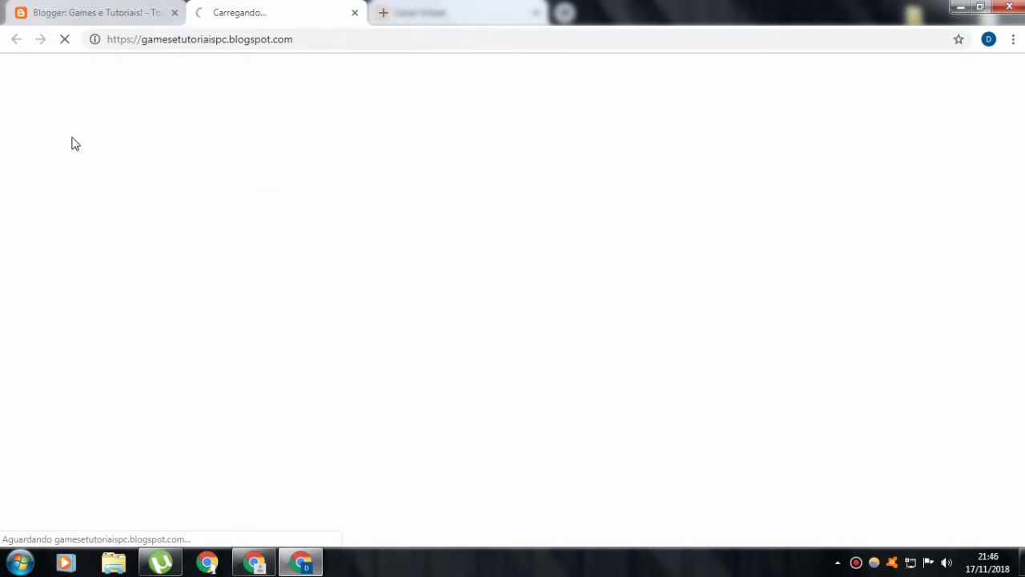
scroll(70, 137, "down", 3)
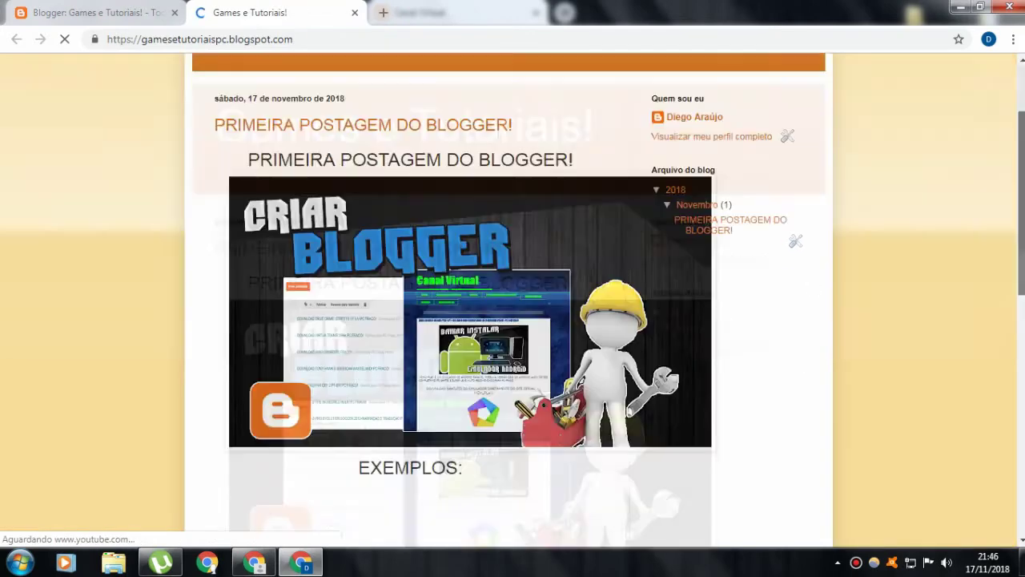
scroll(719, 241, "down", 5)
scroll(718, 241, "up", 8)
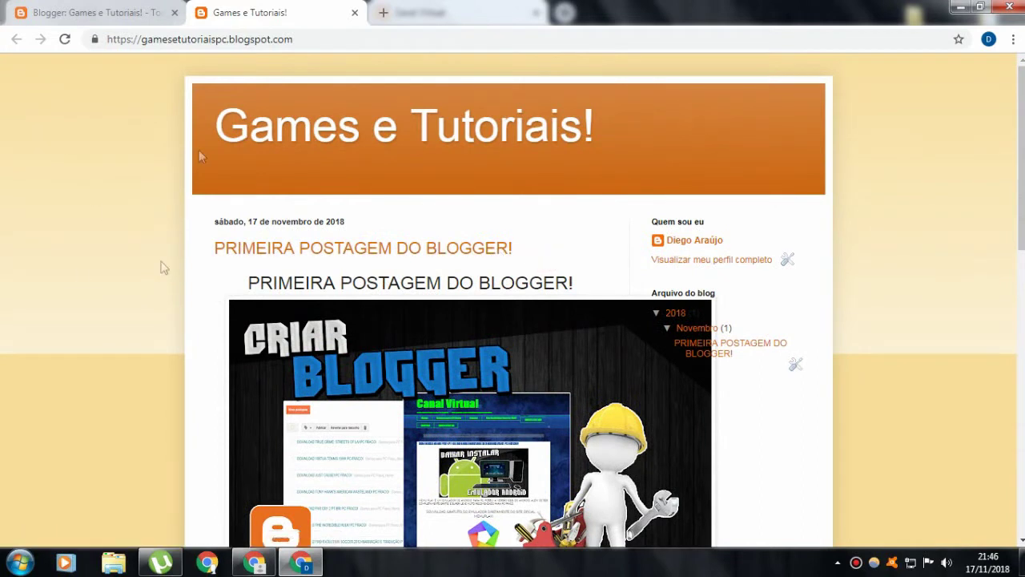
left_click(247, 564)
scroll(512, 321, "down", 3)
scroll(512, 320, "up", 3)
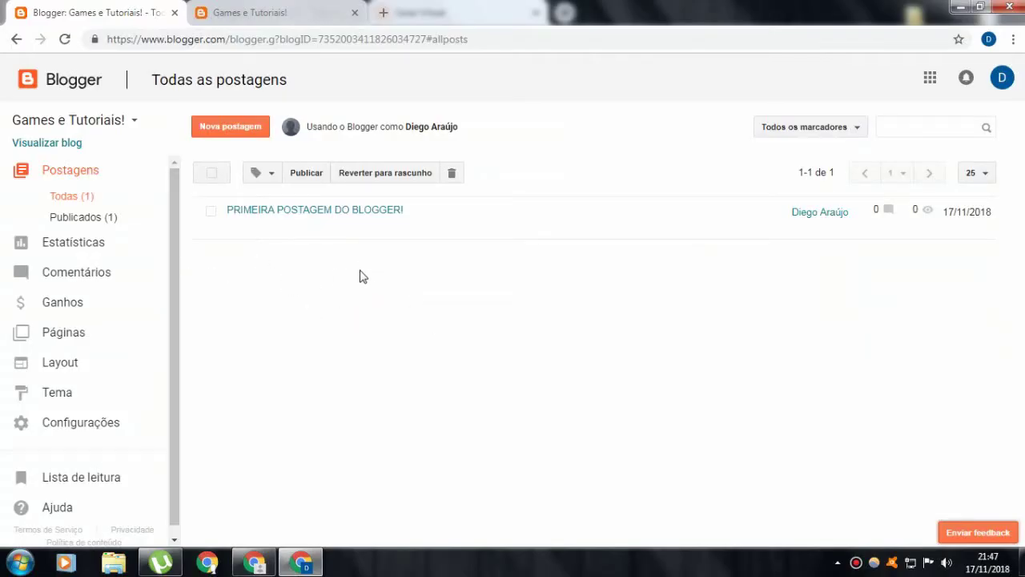
Select the post PRIMEIRA POSTAGEM DO BLOGGER! and add a new label INÍCIO to it
left_click(213, 212)
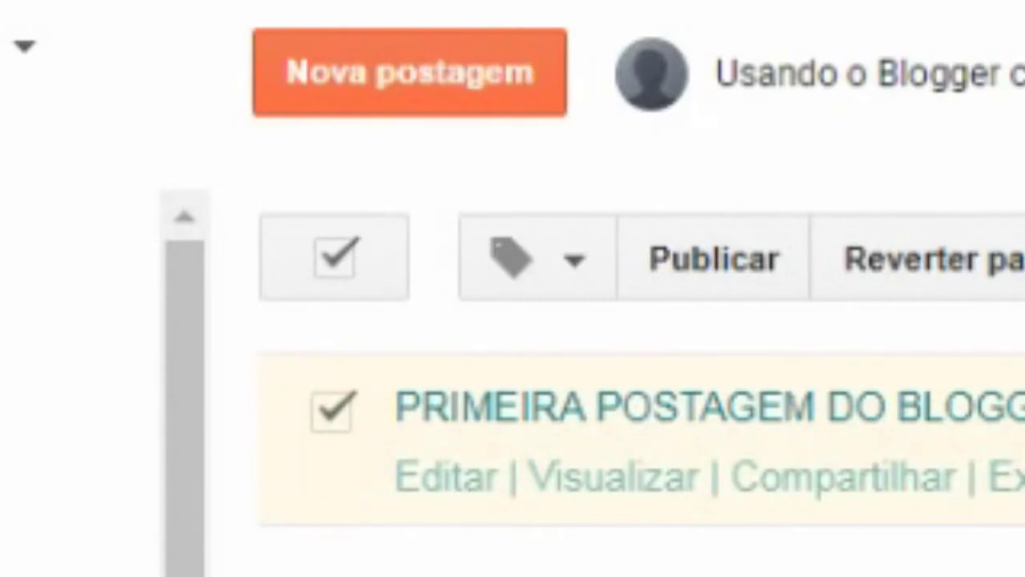
left_click(302, 186)
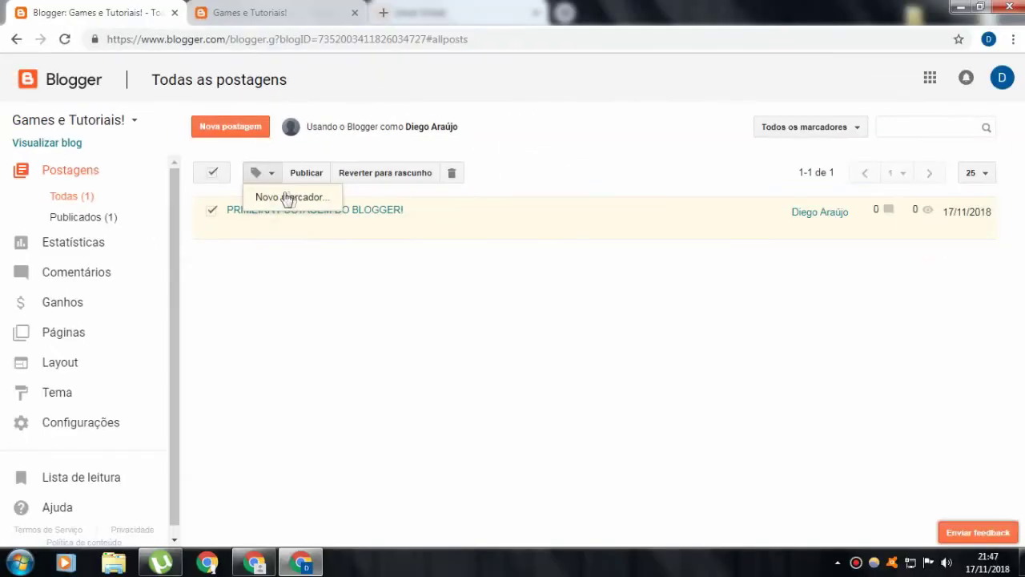
left_click(279, 200)
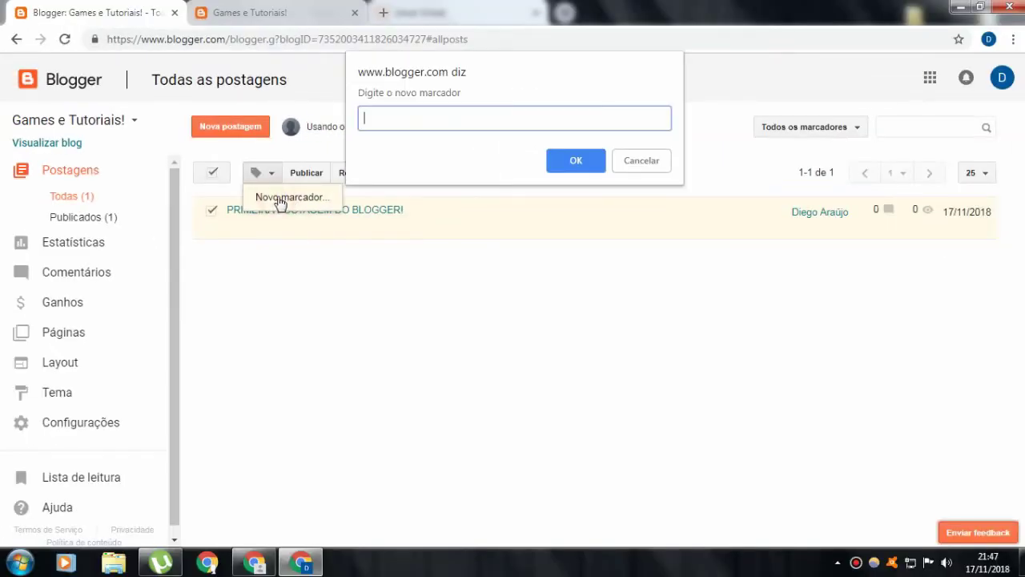
left_click(373, 118)
key("Return")
left_click(320, 323)
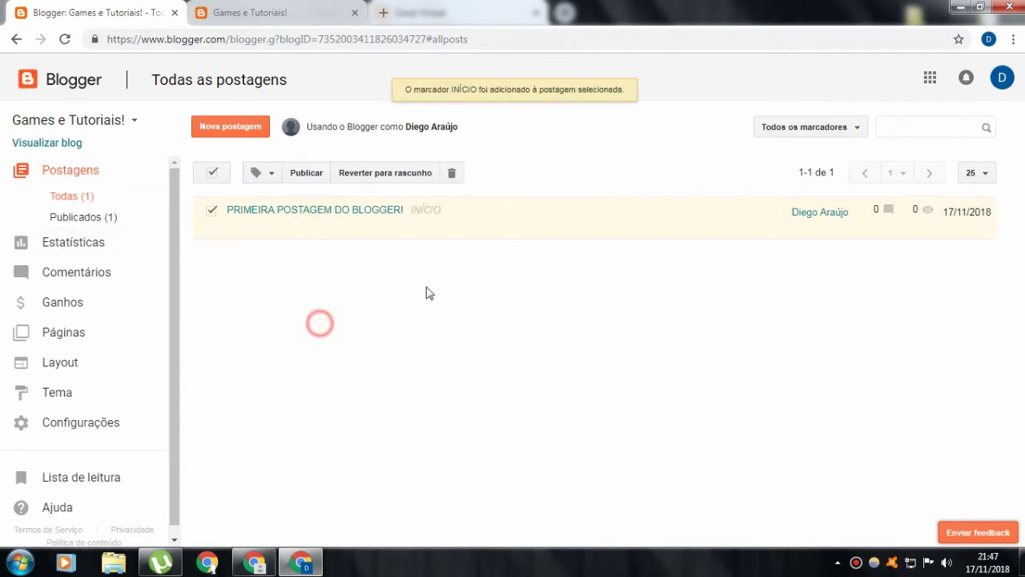
Add a new label GAMES to the selected post
left_click(269, 171)
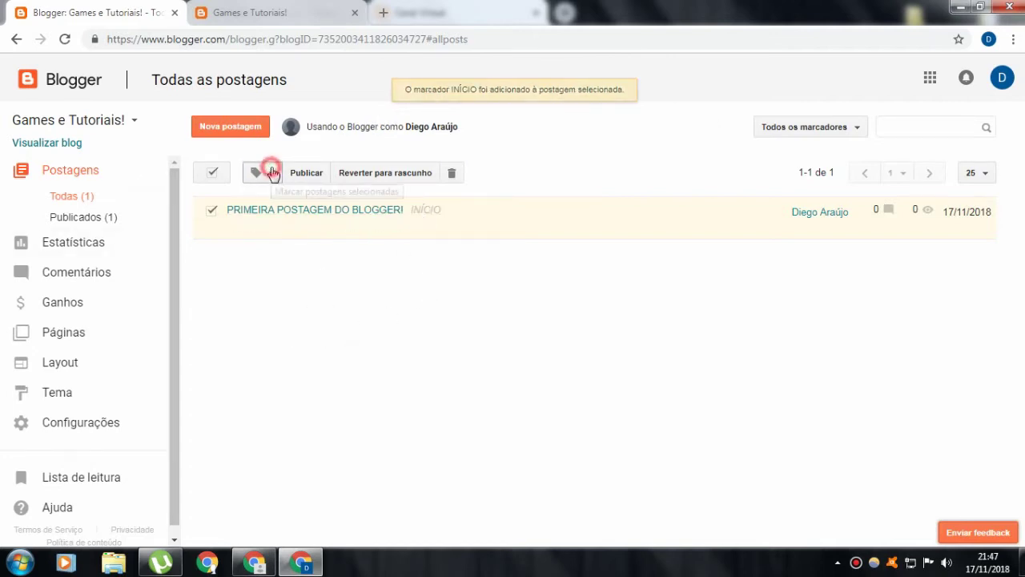
left_click(267, 197)
left_click(376, 120)
type("GAMES")
key("Return")
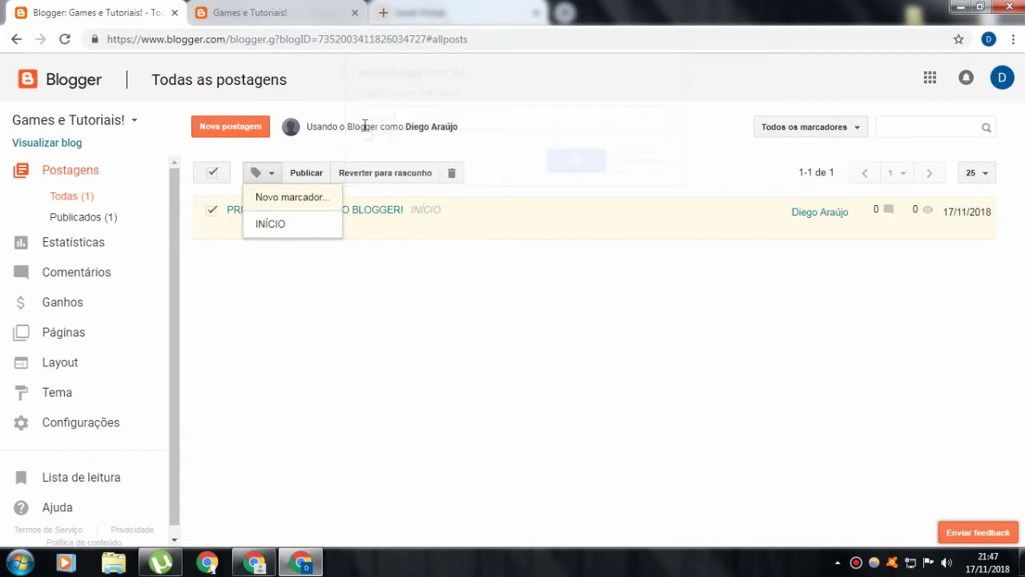
Add a new label TUTORIAIS to the selected post
left_click(262, 174)
left_click(283, 197)
type("TUTORIAIS")
key("Return")
Add a new label PC to the selected post
left_click(264, 173)
left_click(284, 197)
type("IN")
left_click(569, 160)
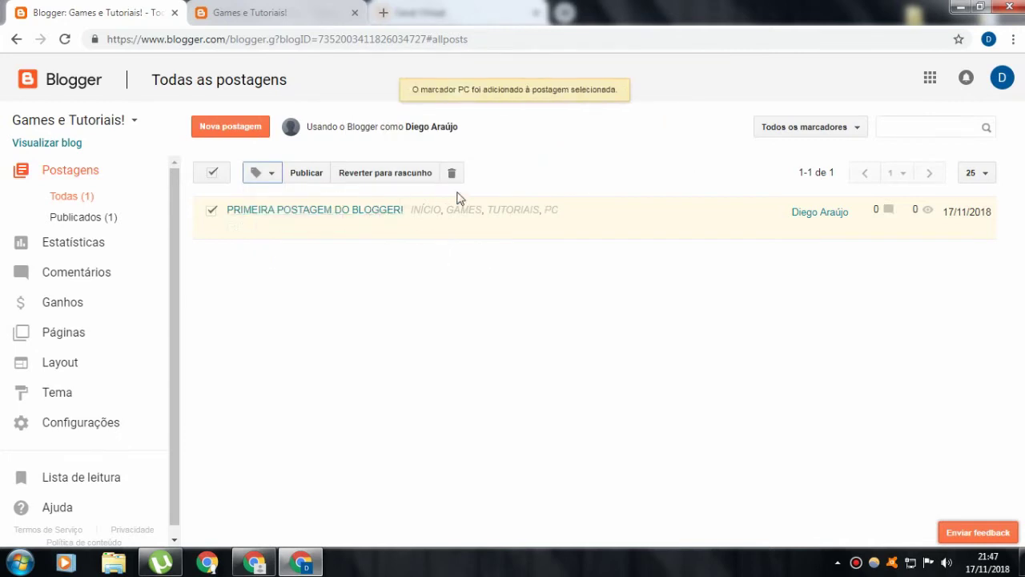
left_click(440, 483)
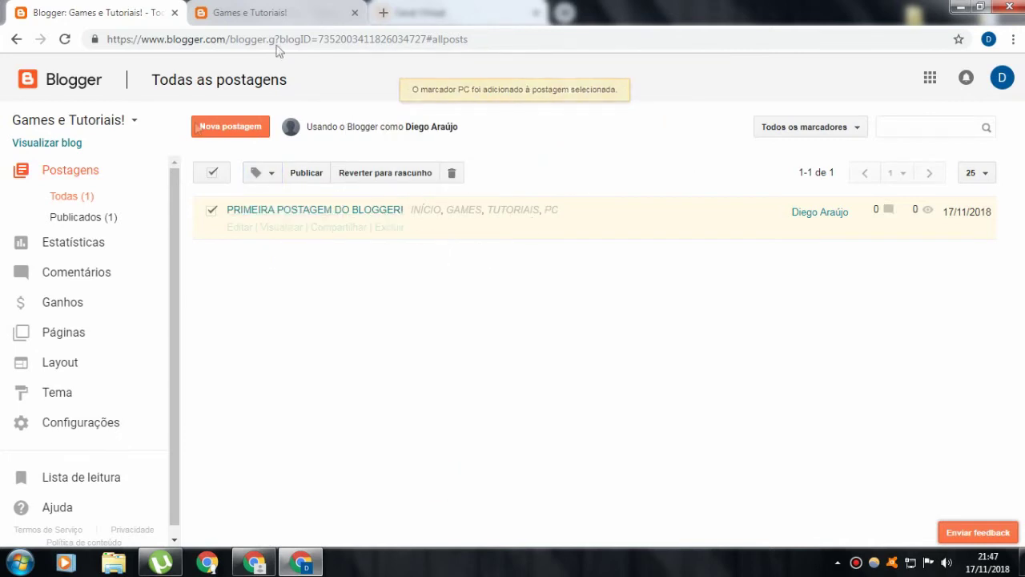
Reload the published blog and check whether the new labels appear on its home page
left_click(275, 10)
key("F5")
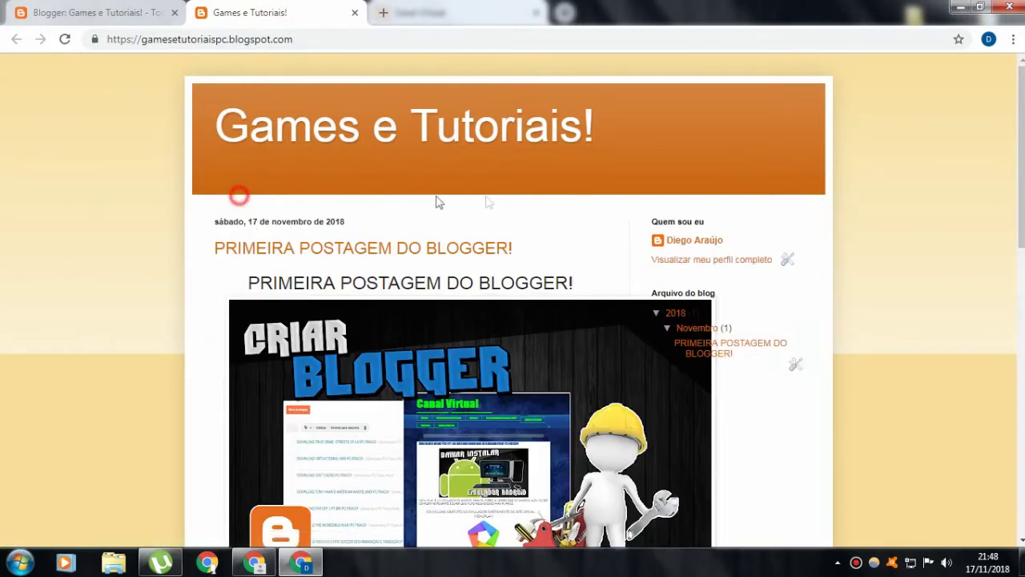
scroll(565, 200, "down", 2)
scroll(509, 300, "up", 2)
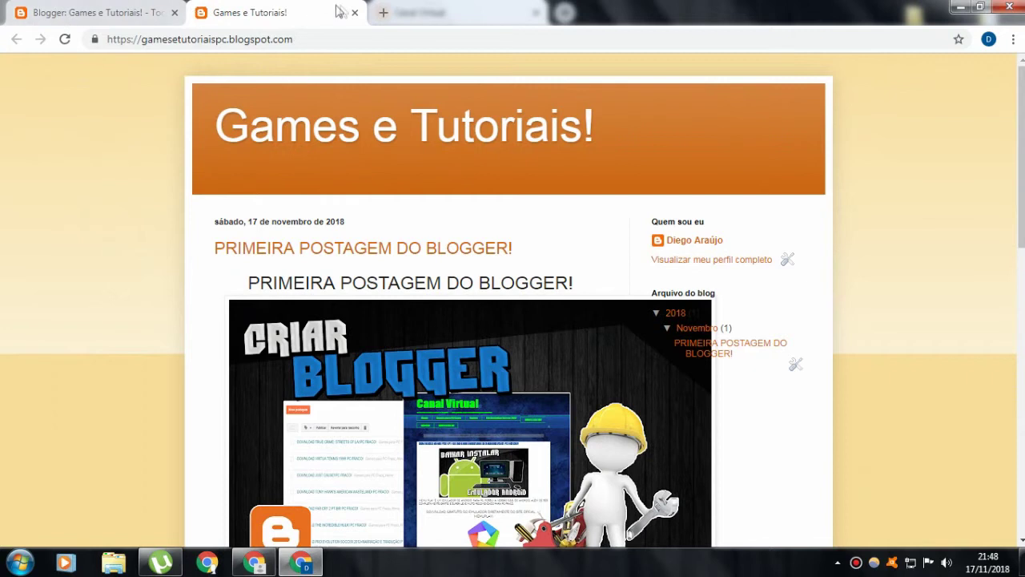
Add a Marcadores gadget to the Entre colunas section of the blog layout
left_click(140, 12)
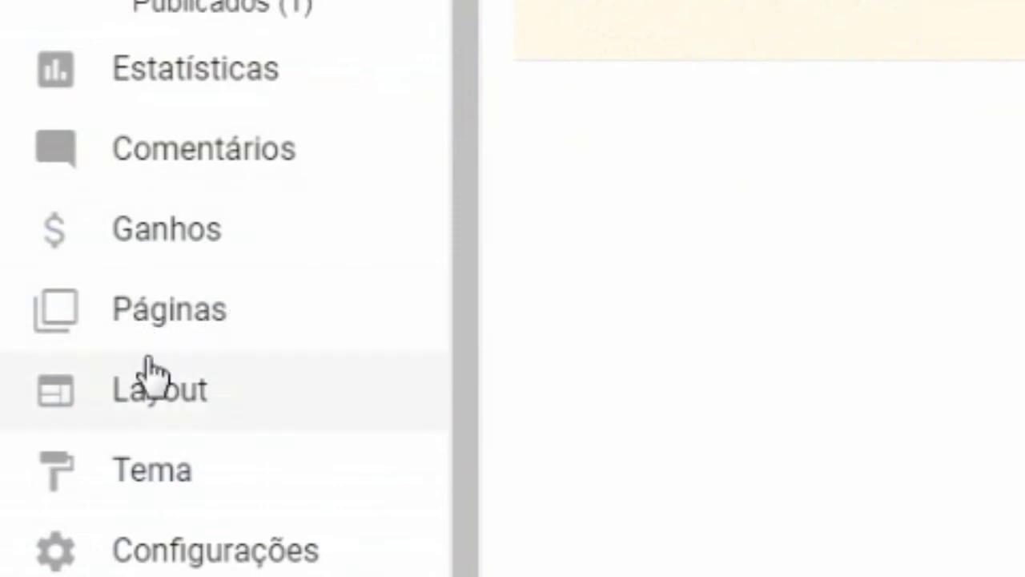
left_click(160, 389)
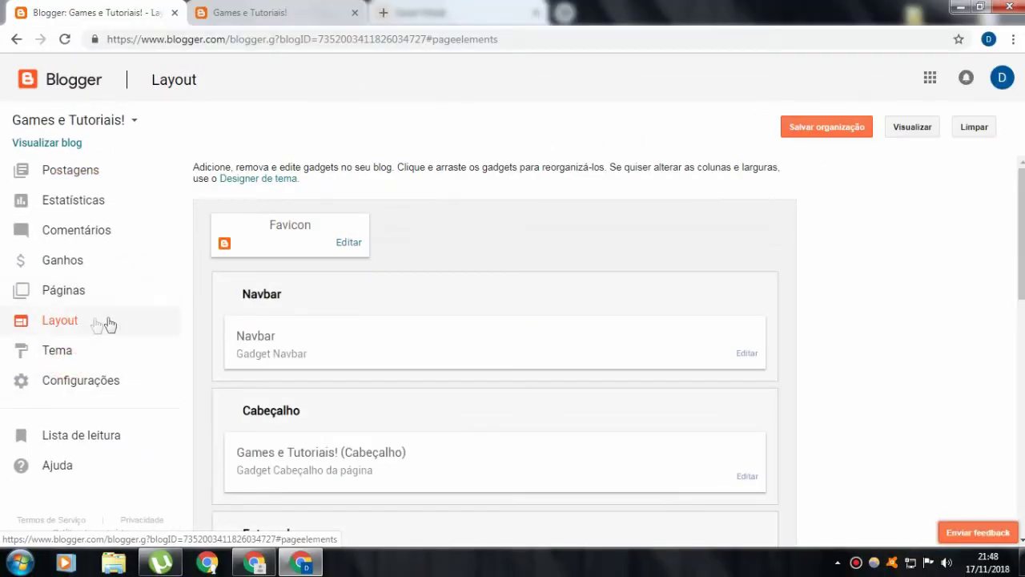
scroll(778, 256, "down", 2)
scroll(296, 280, "down", 1)
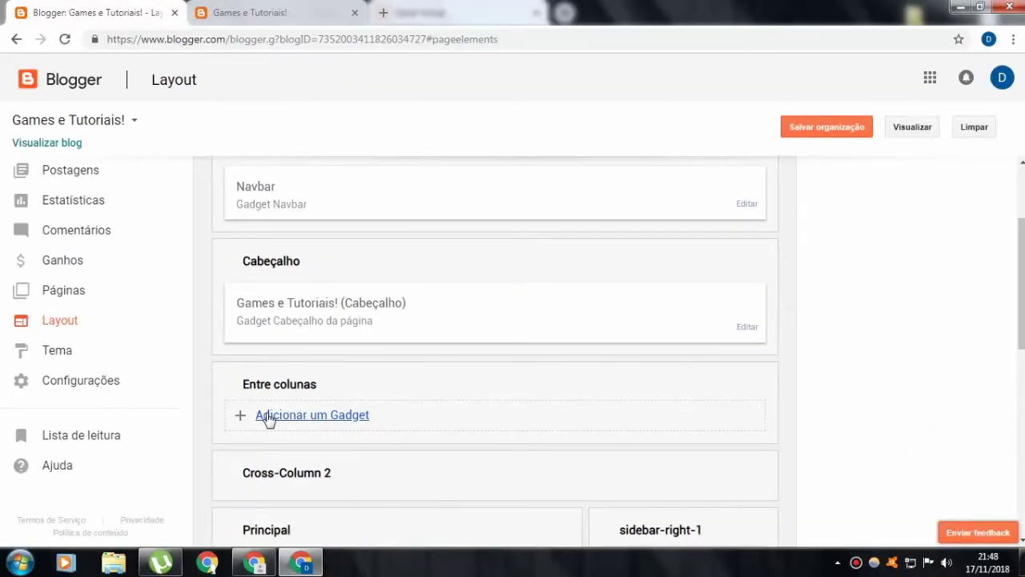
left_click(285, 416)
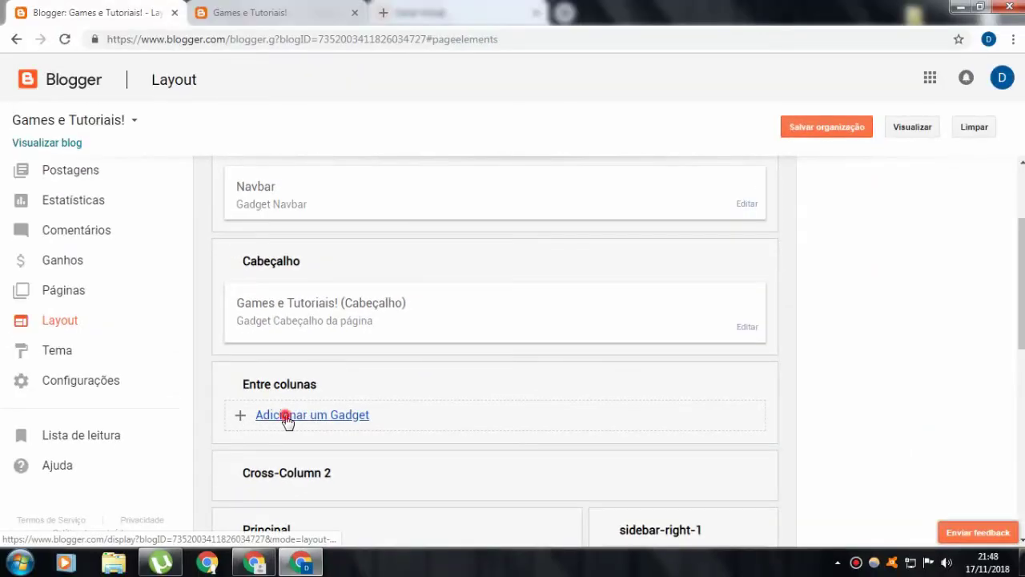
left_click_drag(486, 107, 517, 214)
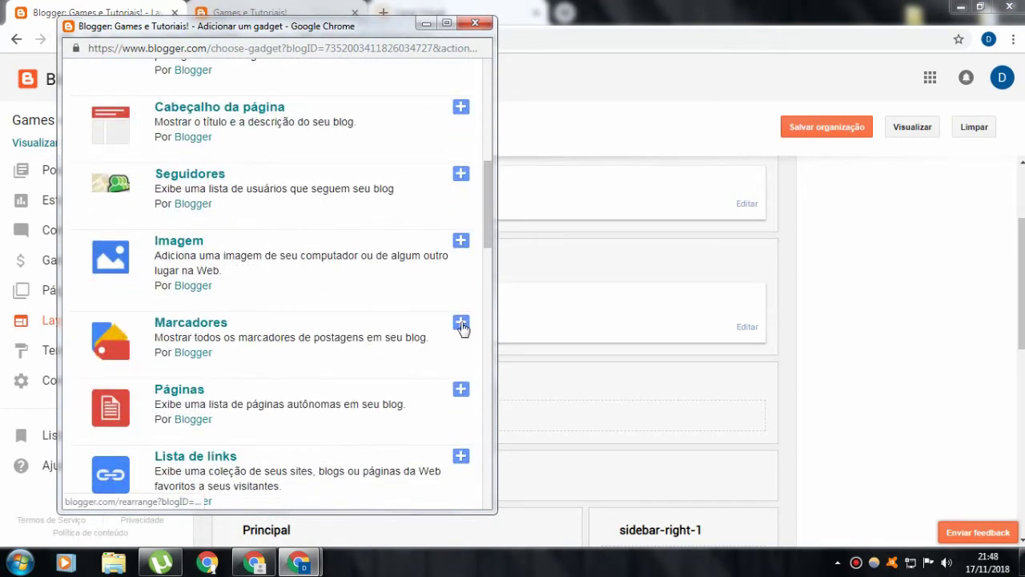
left_click(462, 324)
Title the Marcadores gadget Páginas, with the post count per label turned off, and save it
left_click(294, 177)
double_click(294, 177)
type("pA")
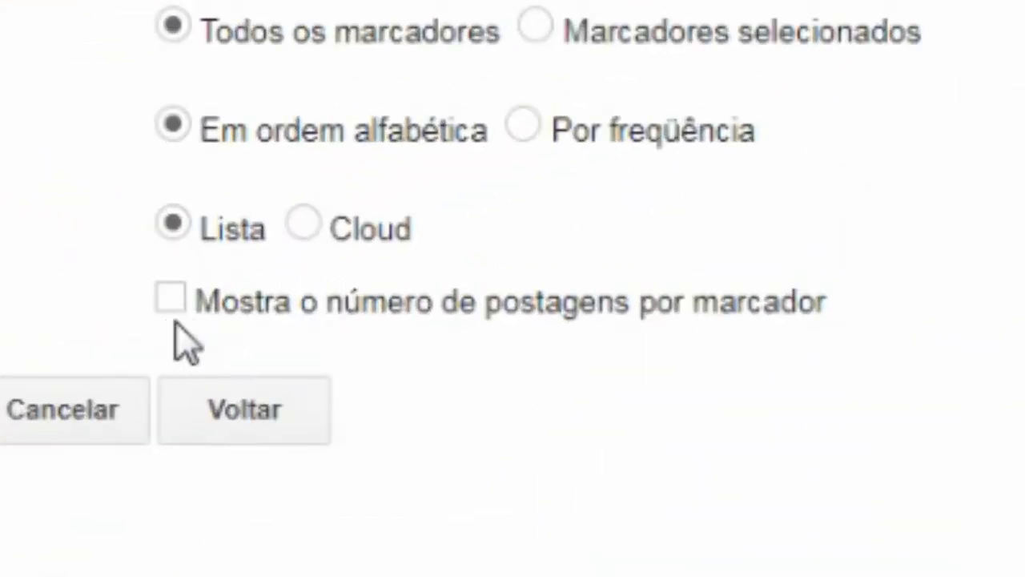
left_click(181, 307)
left_click(179, 306)
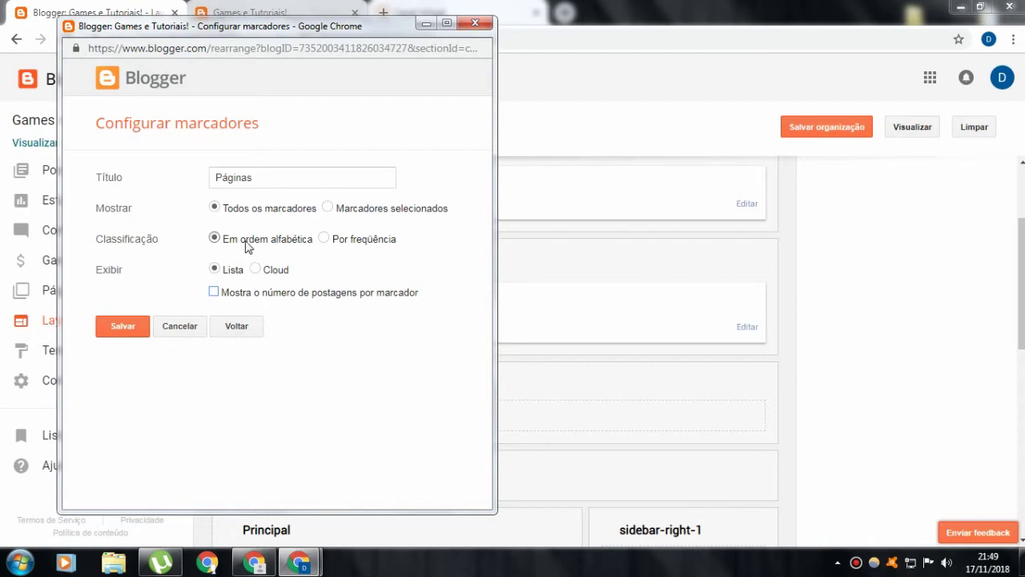
left_click(127, 330)
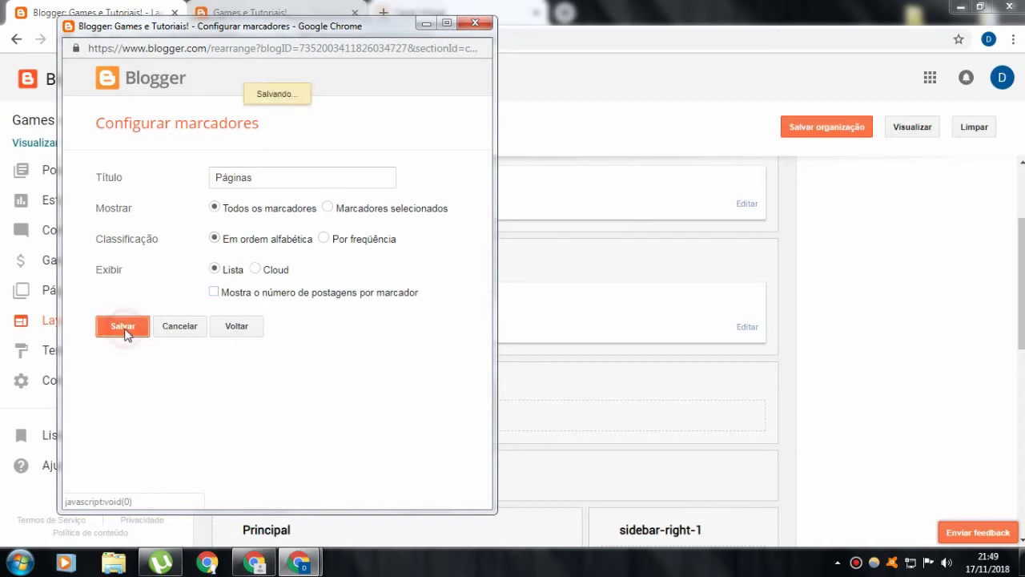
Reload the published blog to check the label menu under the header, and return to the layout editor
left_click(253, 8)
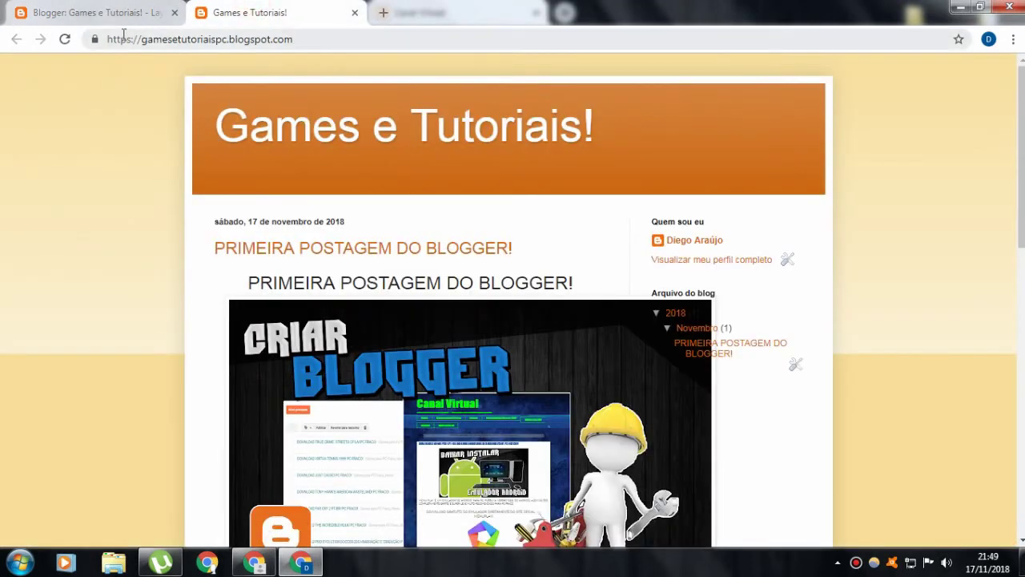
left_click(65, 38)
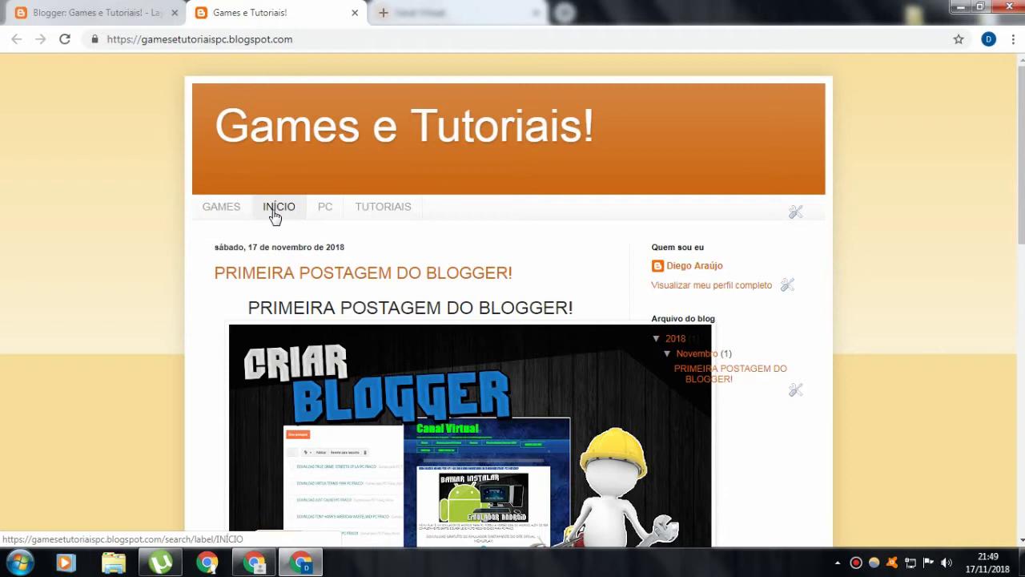
left_click(108, 5)
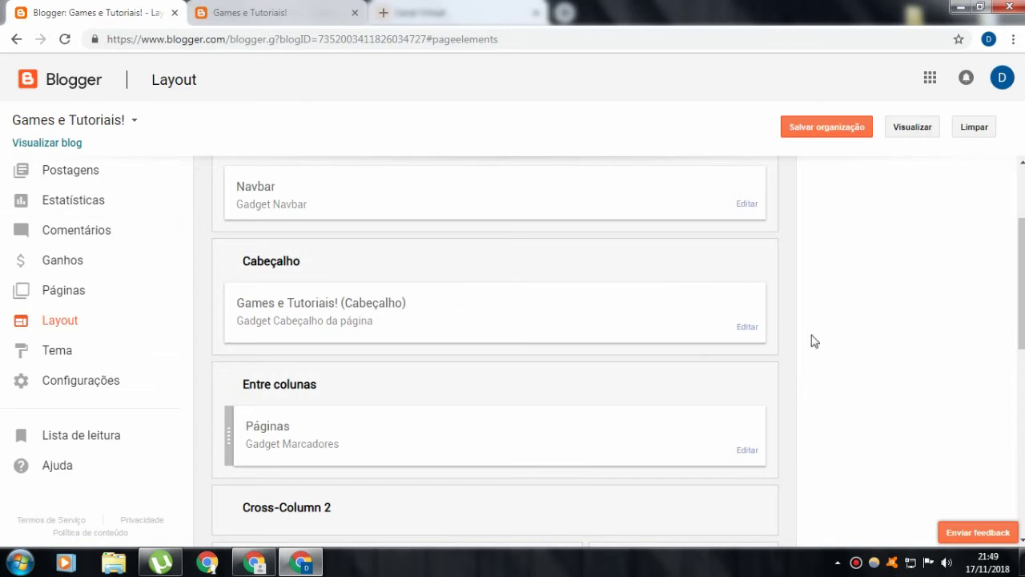
Change the Páginas gadget's sorting to Por freqüência and save it
scroll(814, 341, "down", 2)
left_click(744, 323)
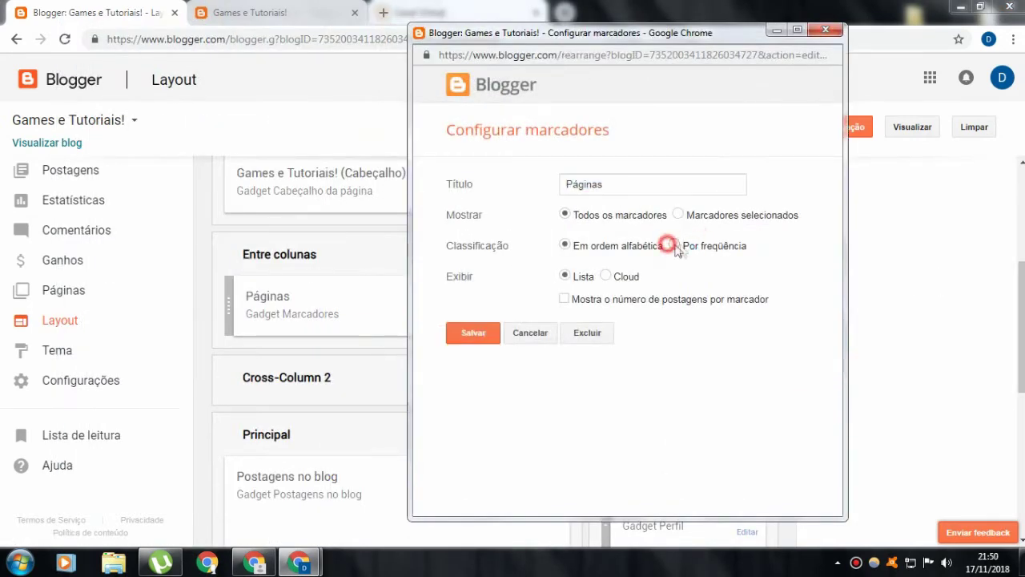
left_click(675, 246)
left_click(469, 334)
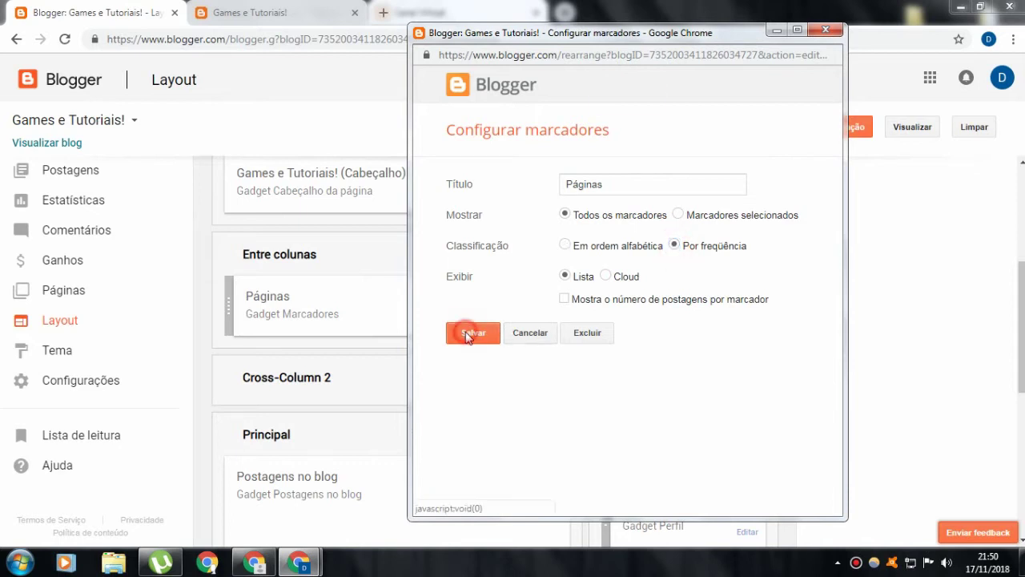
Reload the published blog to check the order of the label menu, and return to Blogger's list of posts
left_click(249, 12)
left_click(58, 44)
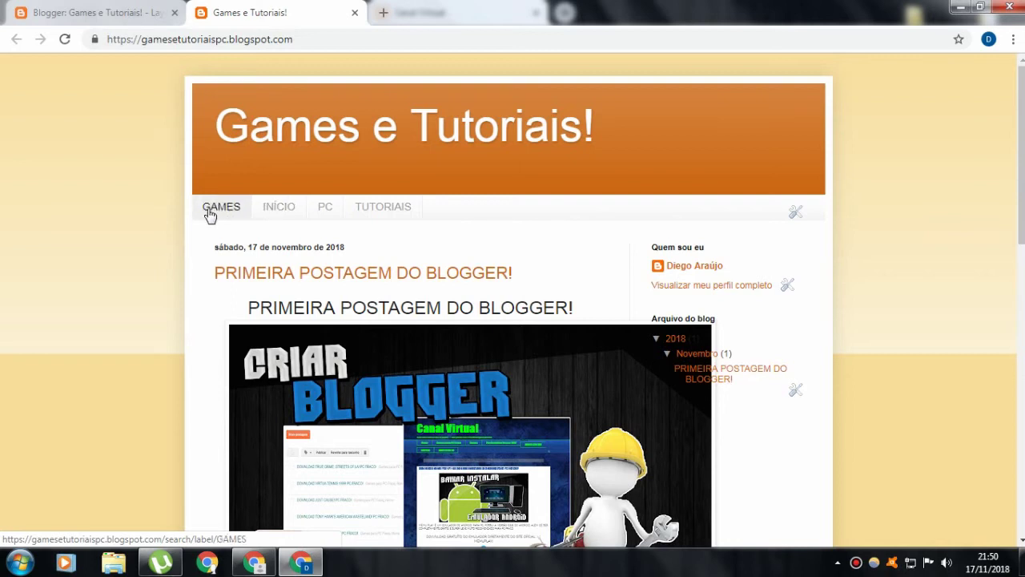
left_click(81, 12)
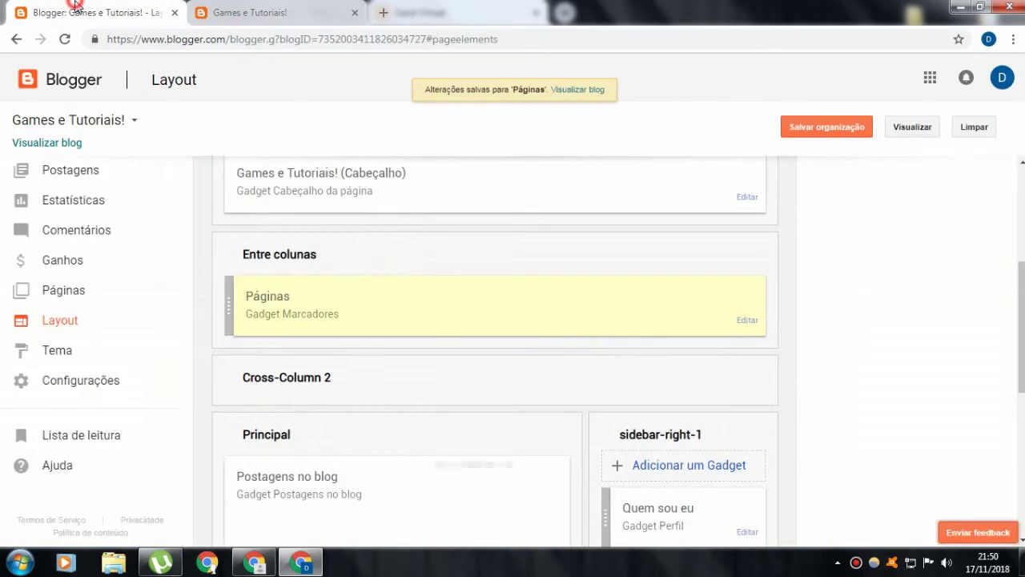
left_click(89, 168)
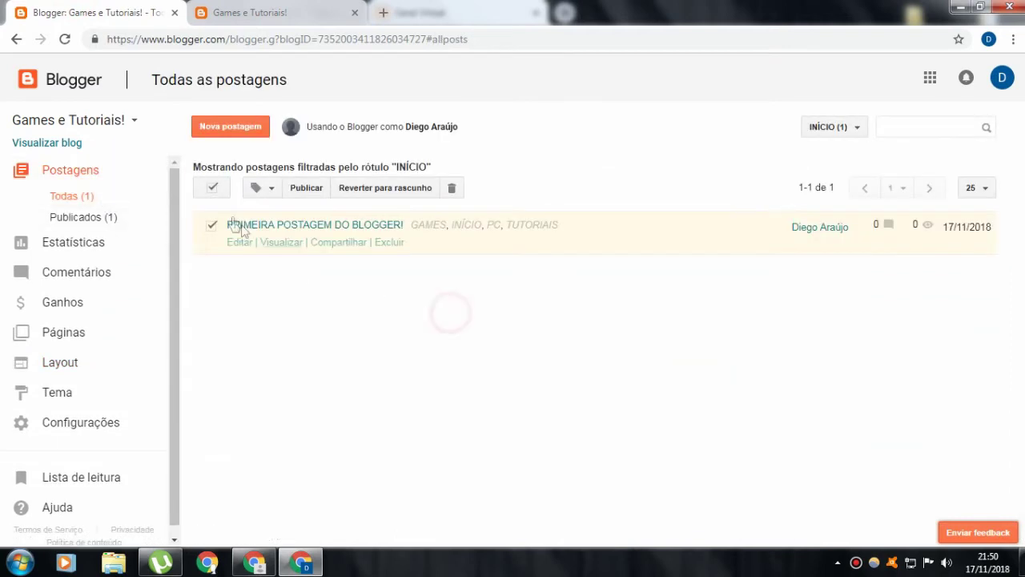
Deselect the post PRIMEIRA POSTAGEM DO BLOGGER! in the post list and open it for editing
left_click(212, 225)
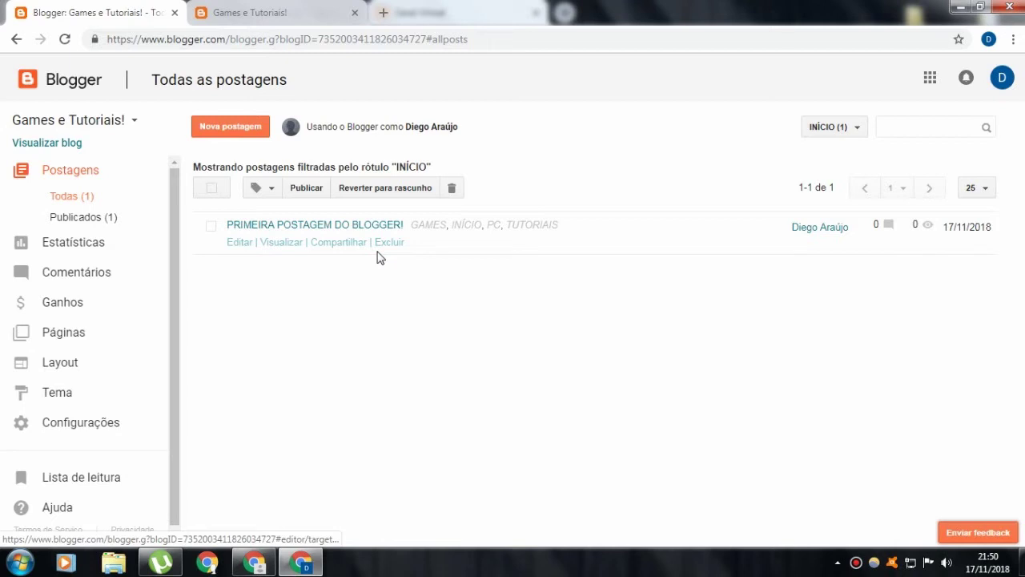
left_click(400, 300)
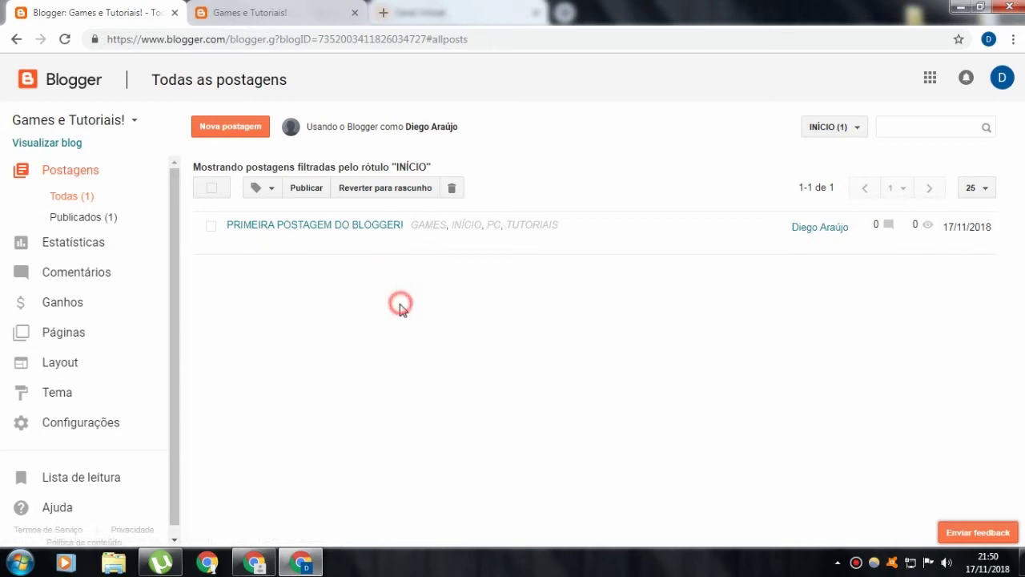
left_click(304, 229)
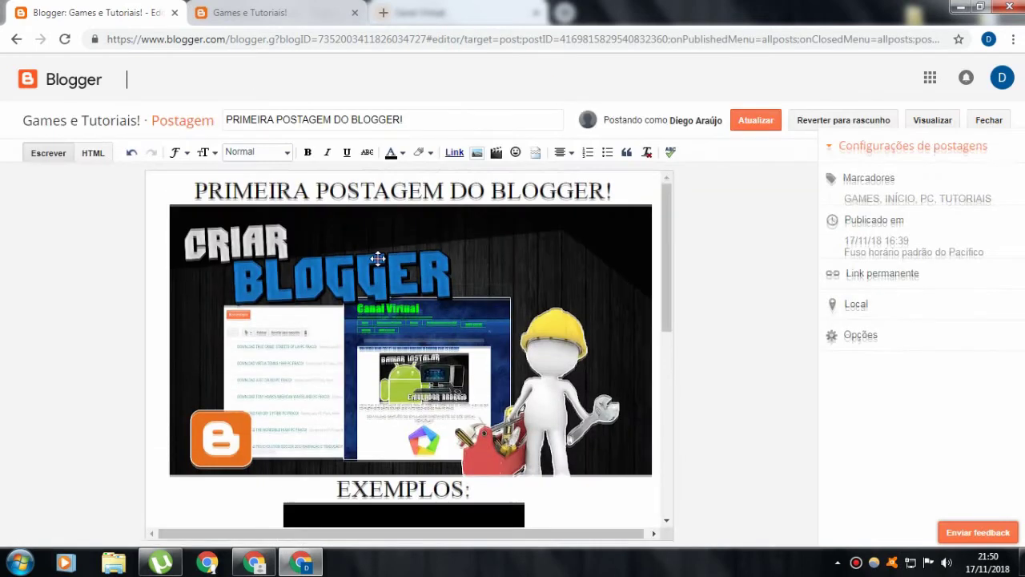
Copy the whole body of the post, including its images and headings, and update the post to return to the list
left_click(384, 236)
left_click(393, 200)
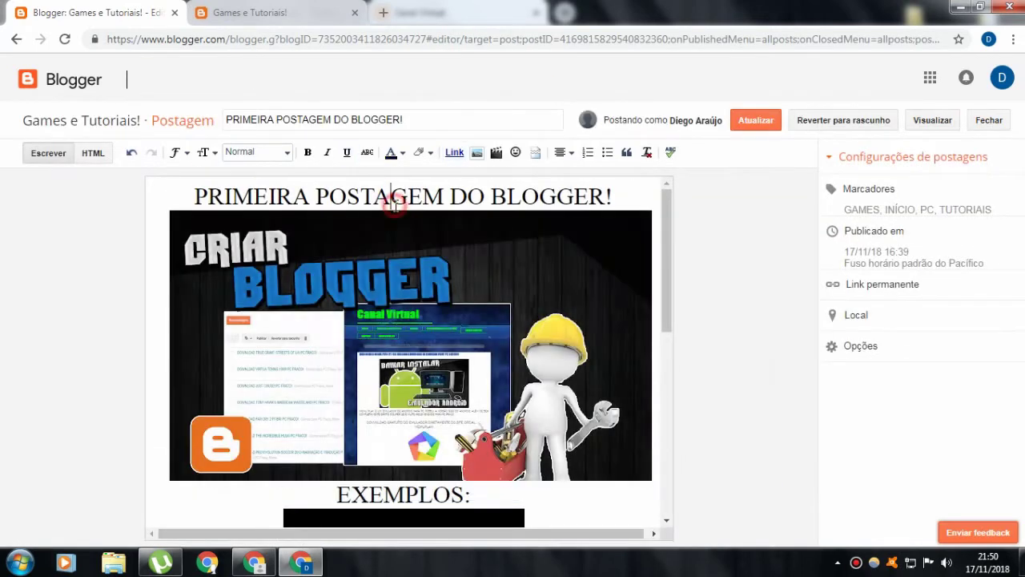
key("ctrl+a")
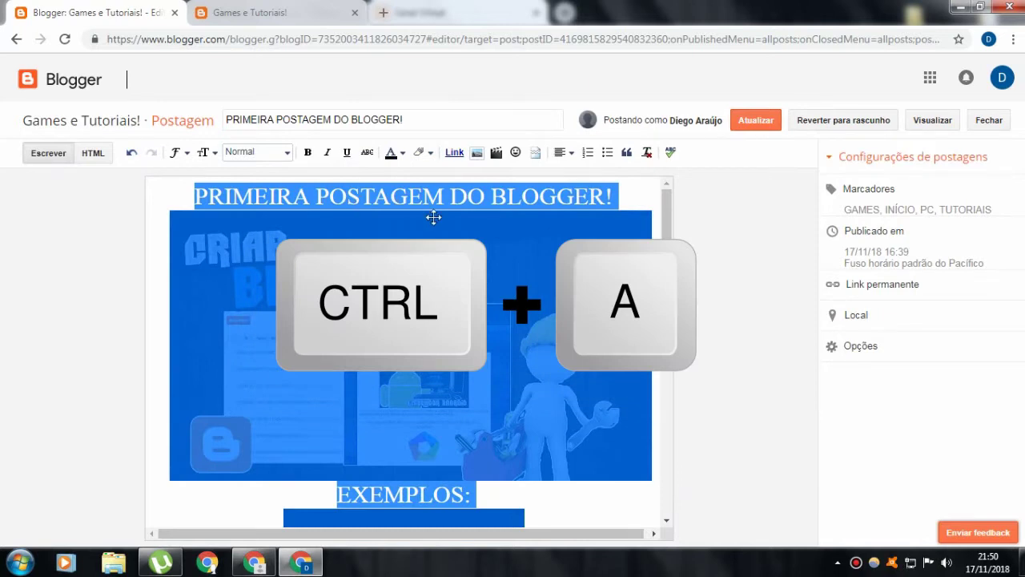
left_click(416, 200)
right_click(431, 202)
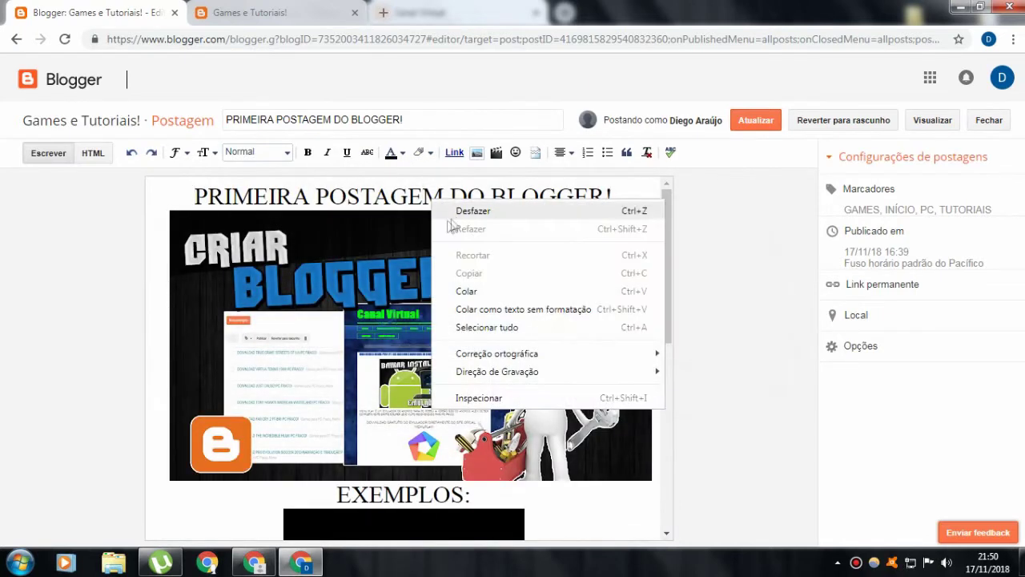
left_click(487, 327)
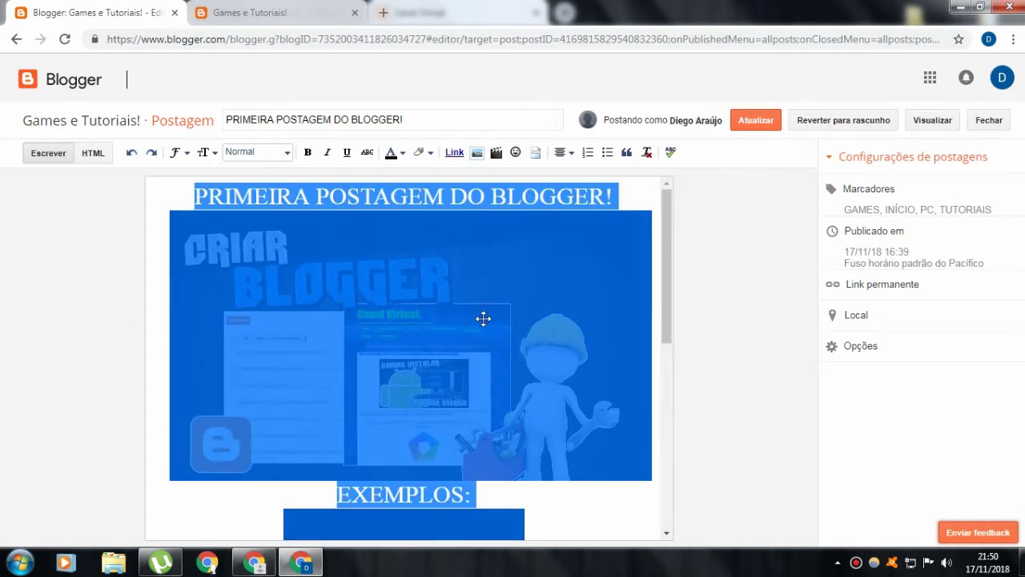
right_click(443, 198)
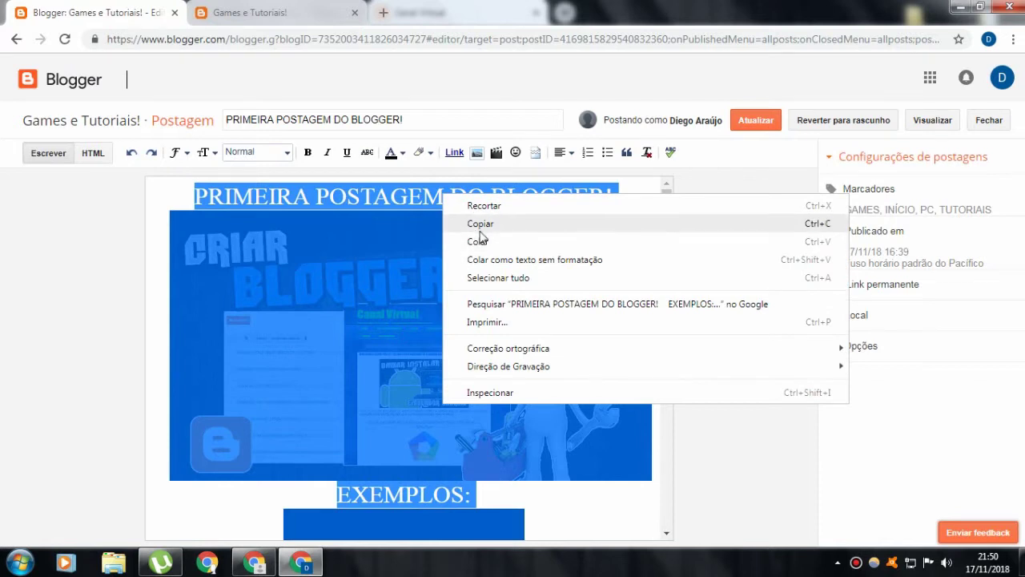
left_click(487, 227)
left_click(761, 115)
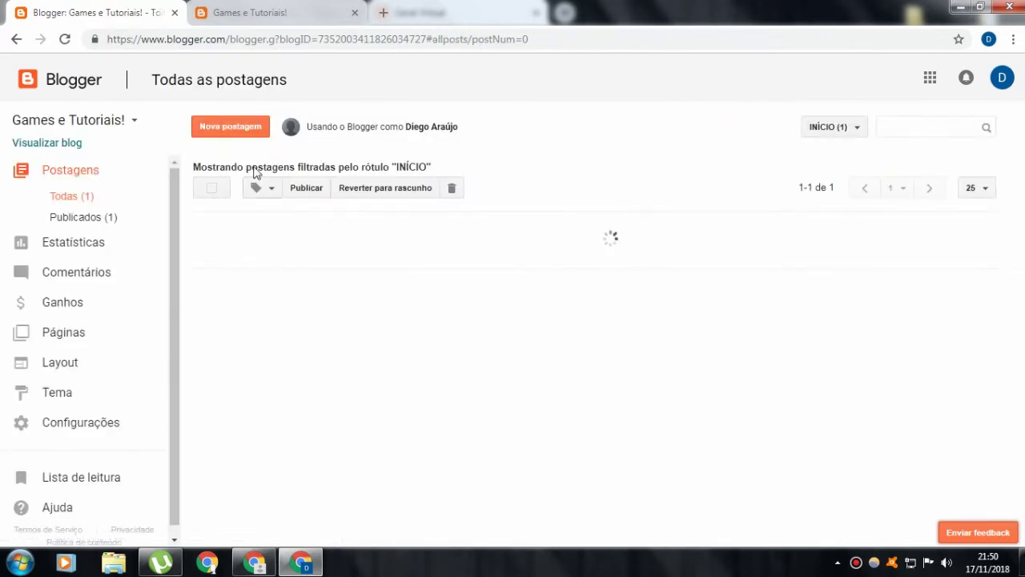
Create a new post and paste the copied content into its body
left_click(237, 130)
right_click(377, 229)
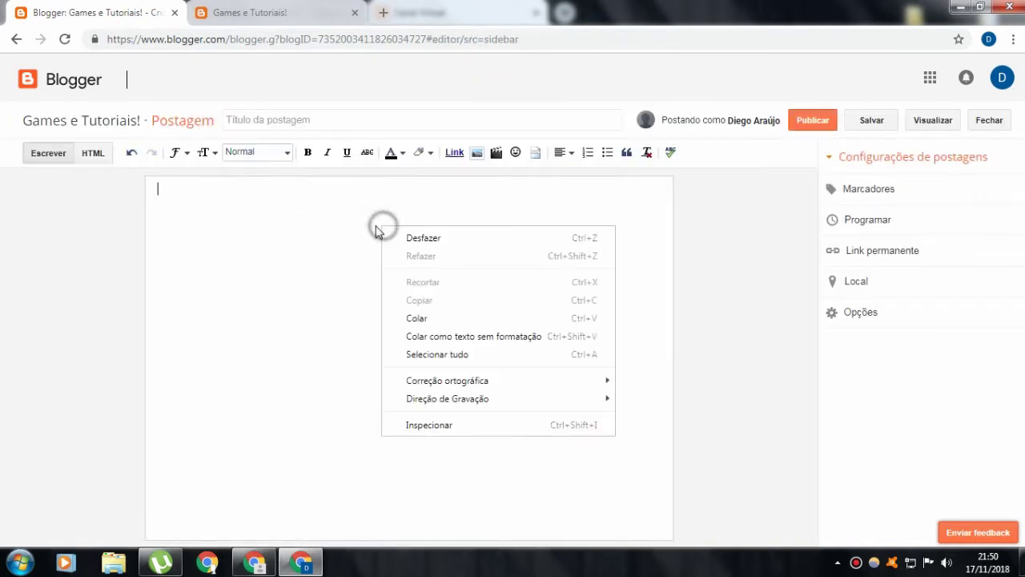
left_click(435, 322)
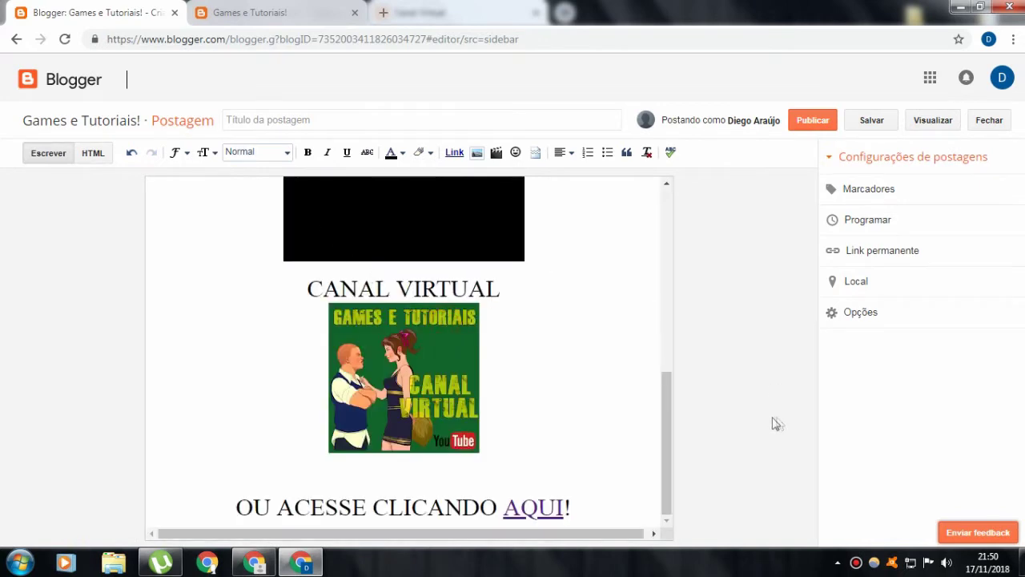
Copy the heading PRIMEIRA POSTAGEM DO BLOGGER! from the new post's body and use it as the post title
left_click_drag(670, 422, 131, 196)
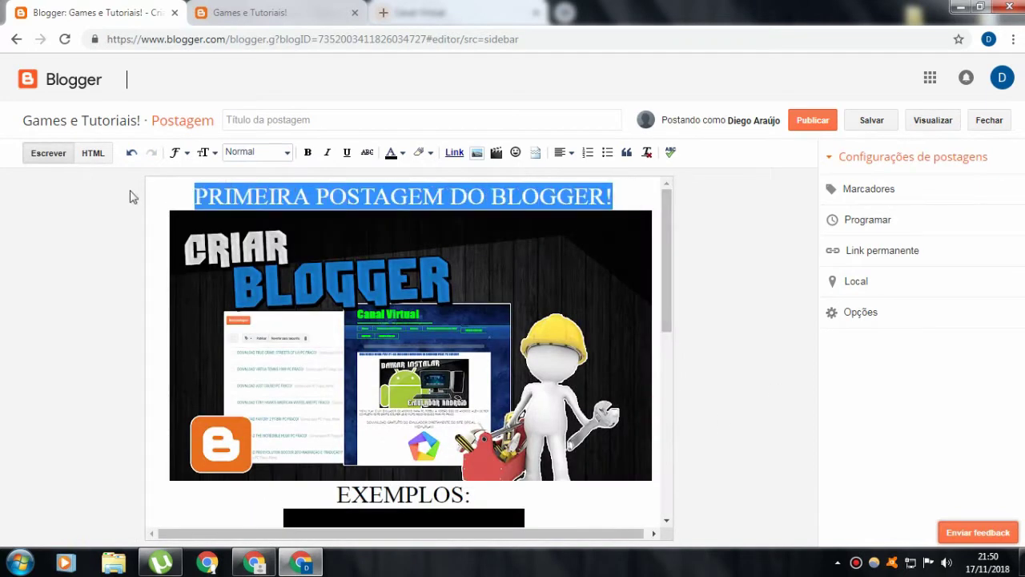
right_click(267, 184)
right_click(261, 200)
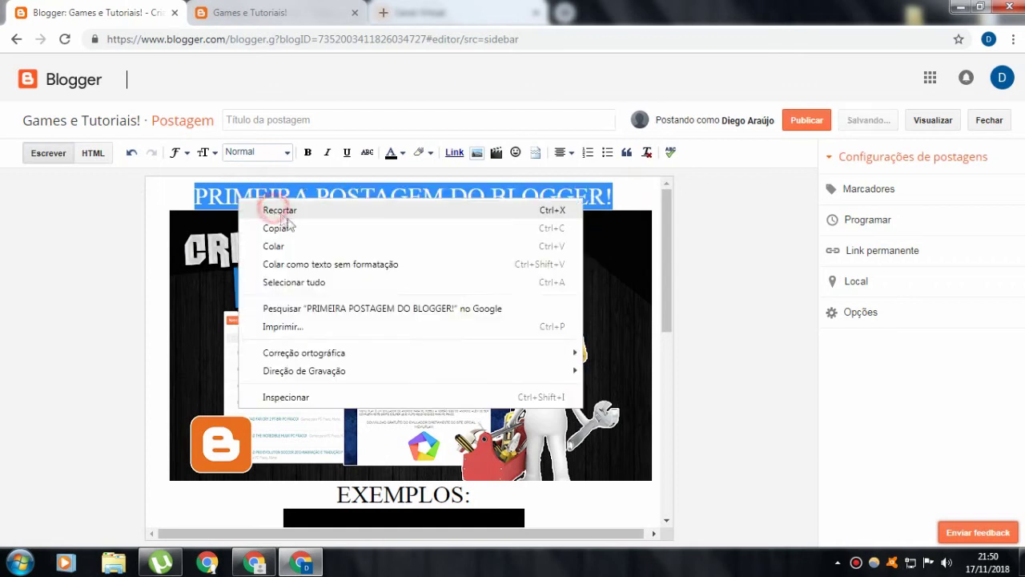
left_click(285, 221)
left_click(293, 117)
right_click(296, 117)
left_click(337, 199)
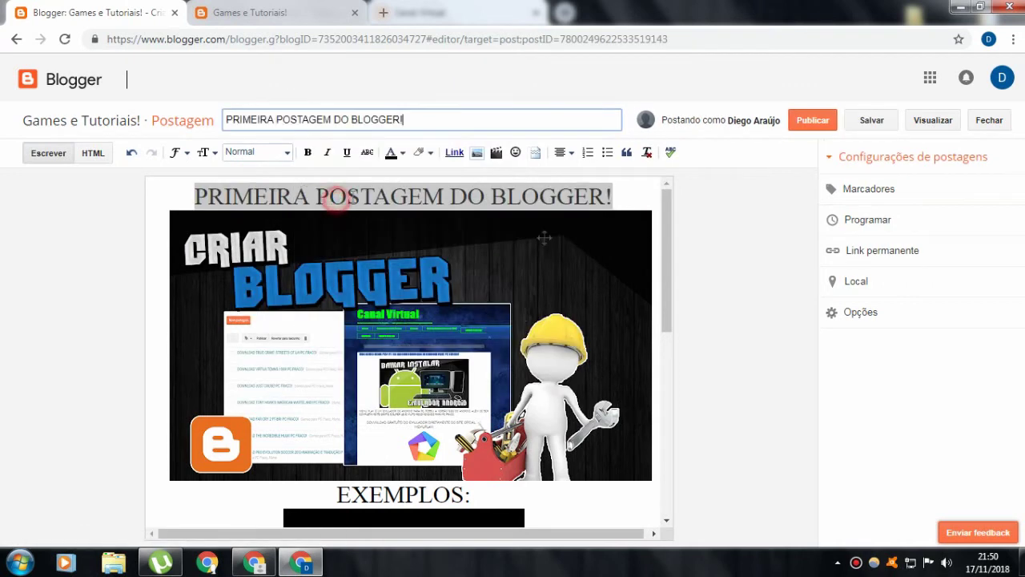
Label the new post INÍCIO, PC and TUTORIAIS, and publish it
left_click(813, 120)
left_click(747, 265)
left_click(870, 190)
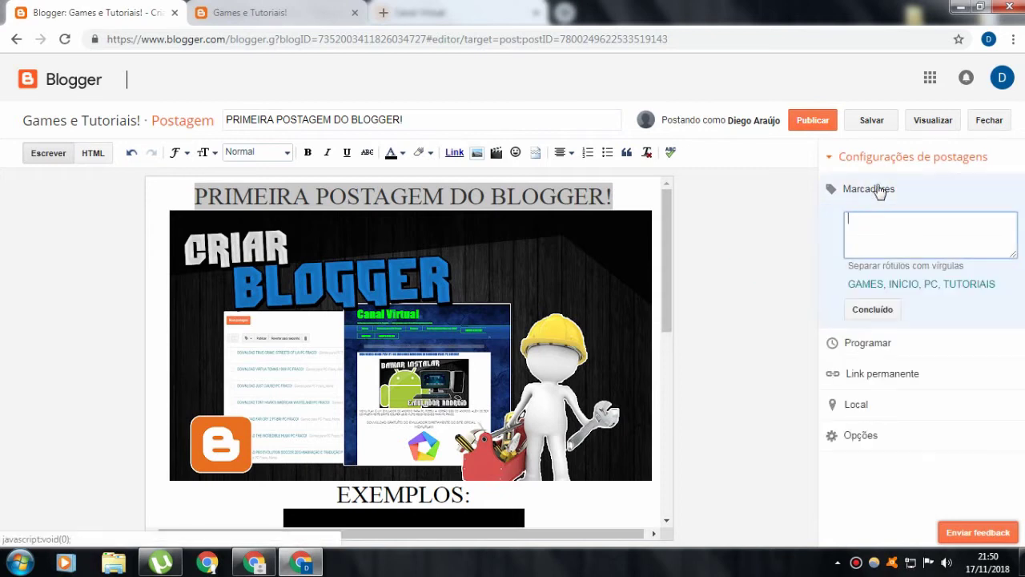
left_click(903, 285)
left_click(931, 285)
left_click(966, 287)
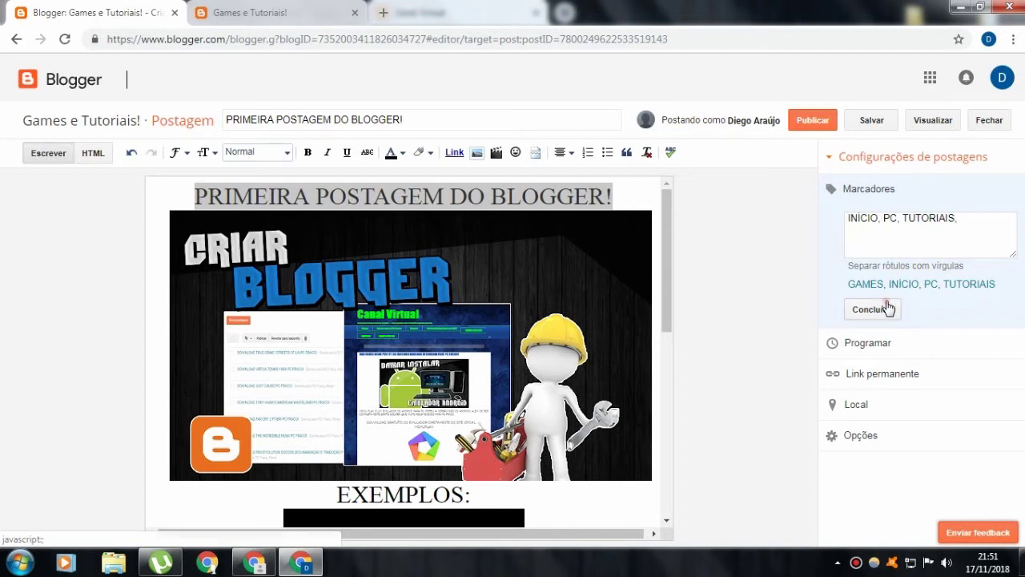
left_click(885, 309)
left_click(811, 121)
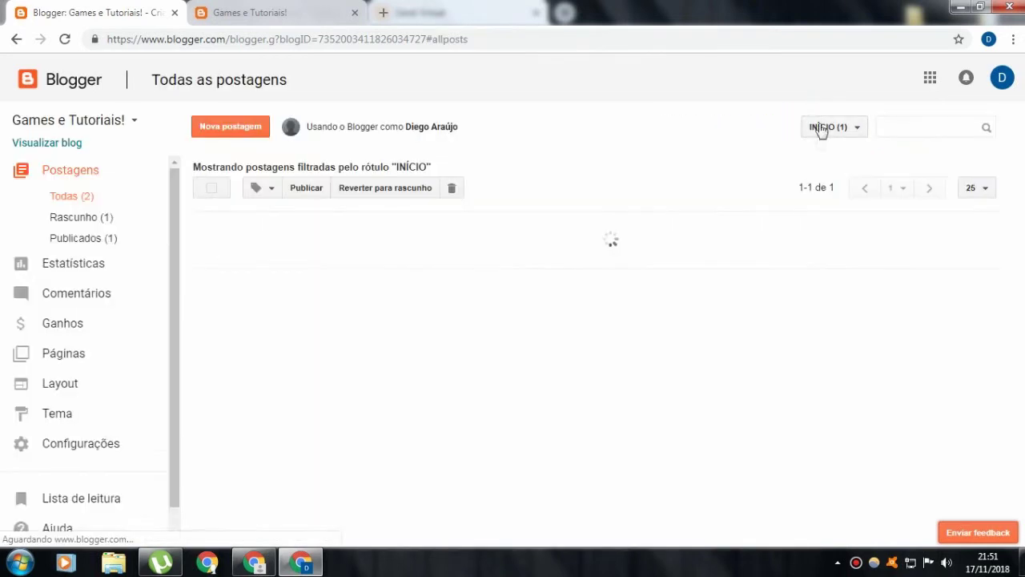
Delete the older copy of the post, the one that also carries the GAMES label
left_click(602, 358)
mouse_move(379, 292)
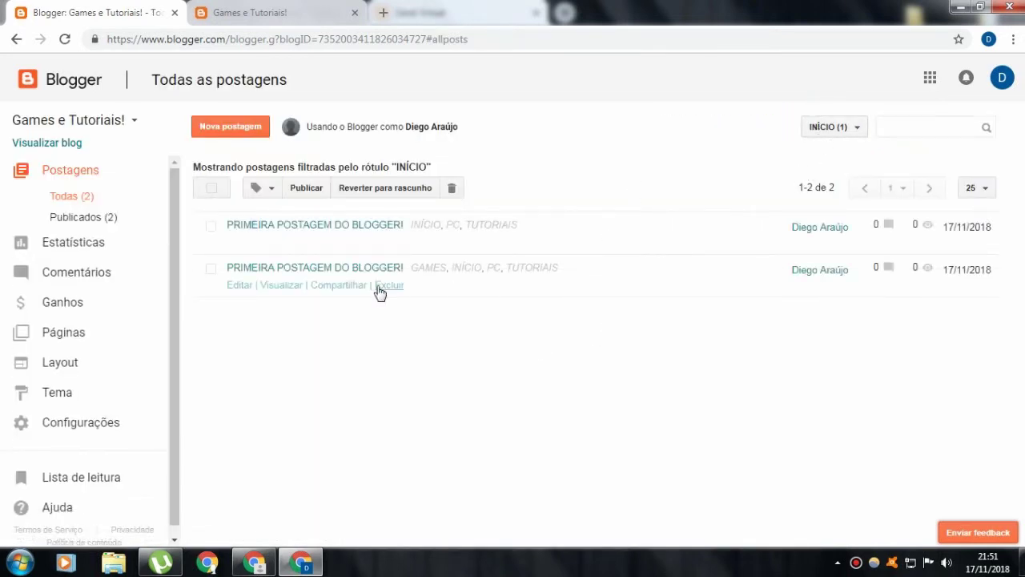
left_click(378, 286)
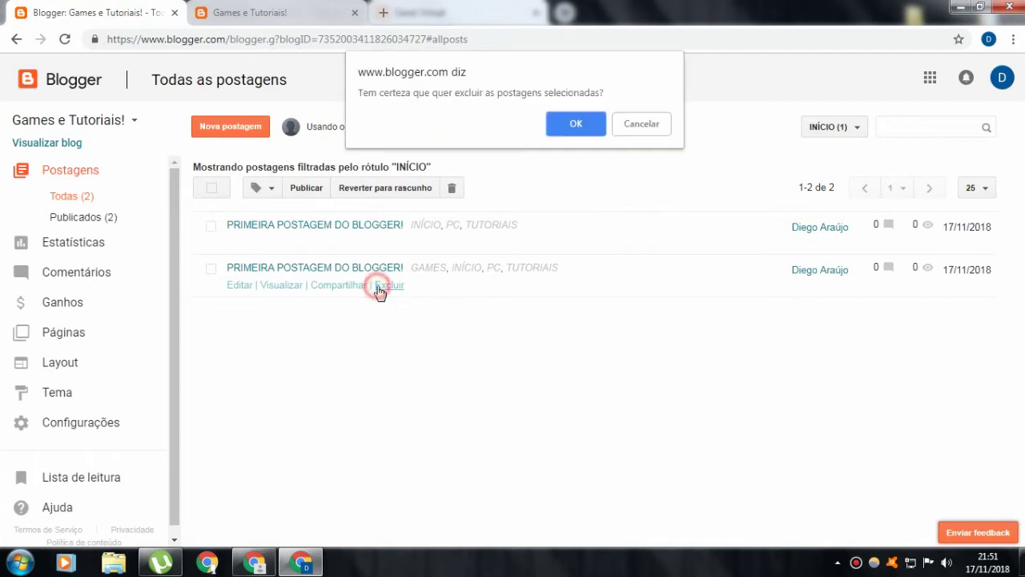
left_click(589, 128)
left_click(466, 335)
Reload the published blog to check which labels the menu shows, and return to the list of posts
left_click(248, 13)
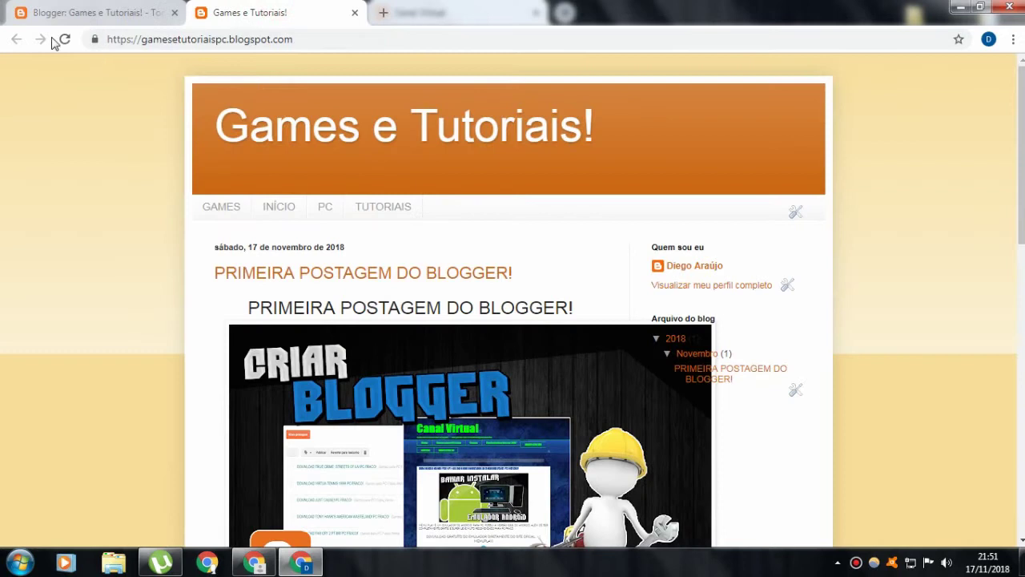
left_click(65, 40)
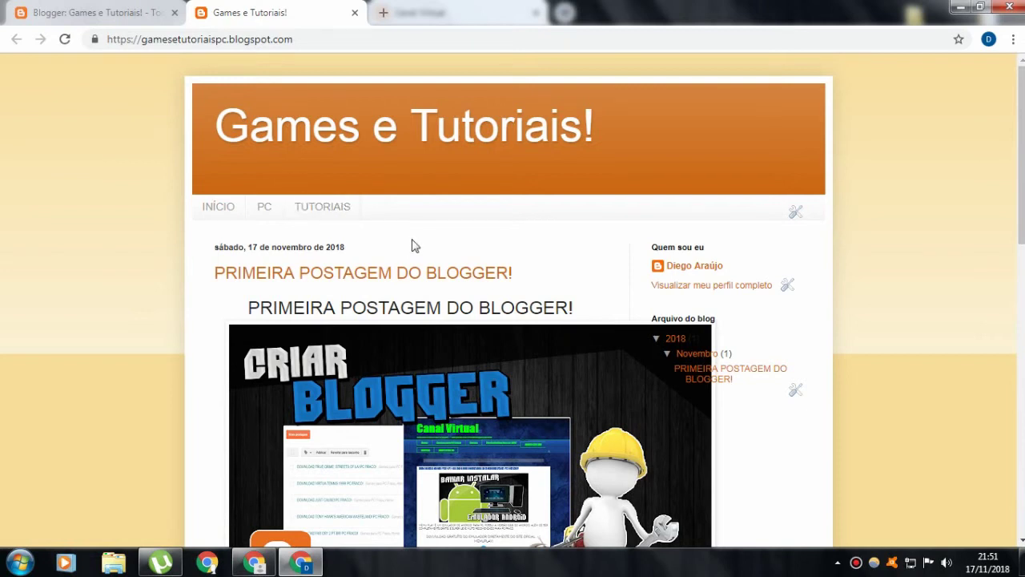
left_click(73, 12)
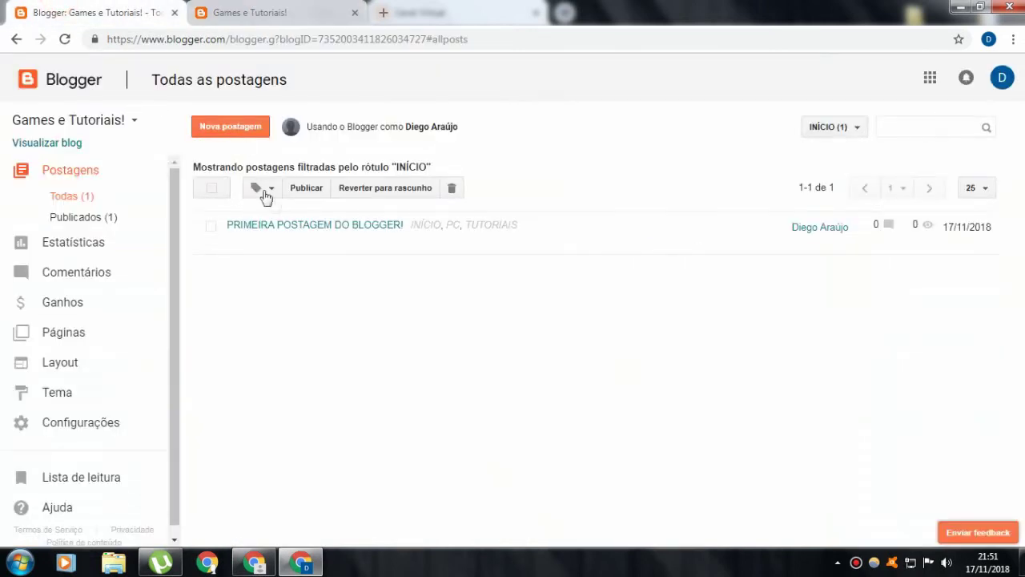
Select the remaining post and add a new label named Games to it
left_click(265, 188)
left_click(211, 225)
left_click(258, 187)
left_click(298, 214)
type("Ga")
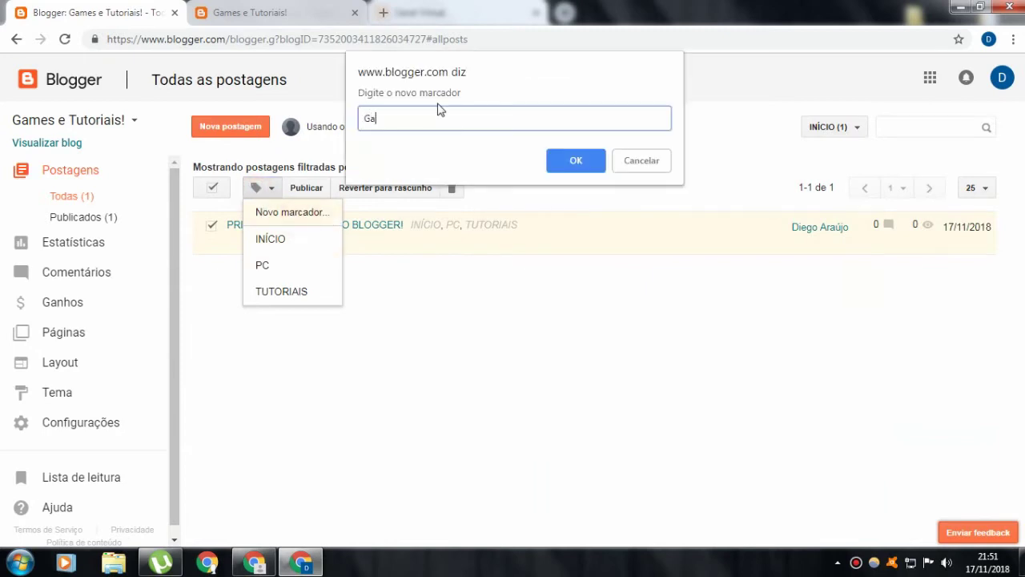
type("mes")
key("Return")
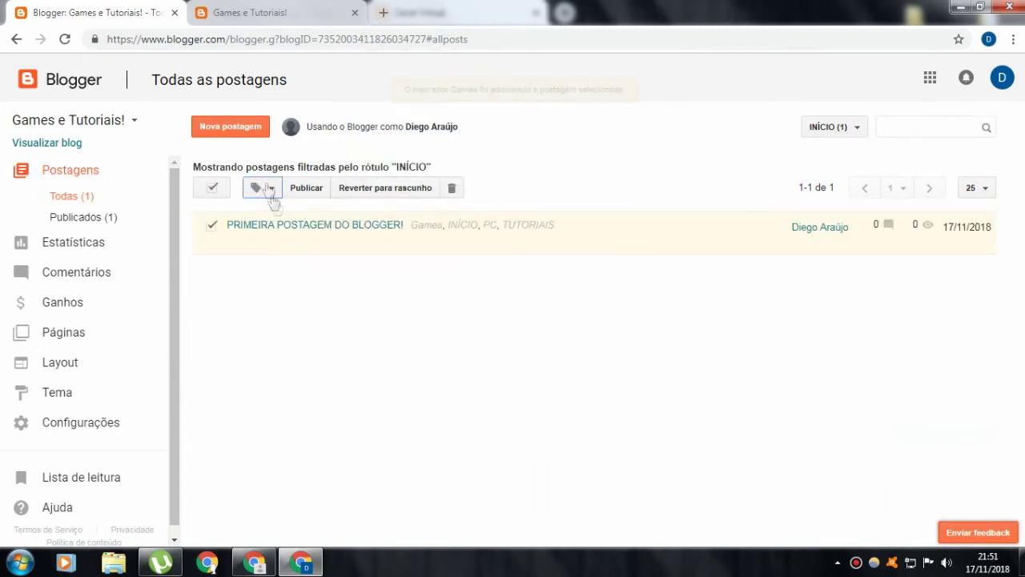
Reload the published blog, open the INÍCIO entry of the label menu, and close the blog after returning to the post list
left_click(248, 12)
left_click(64, 38)
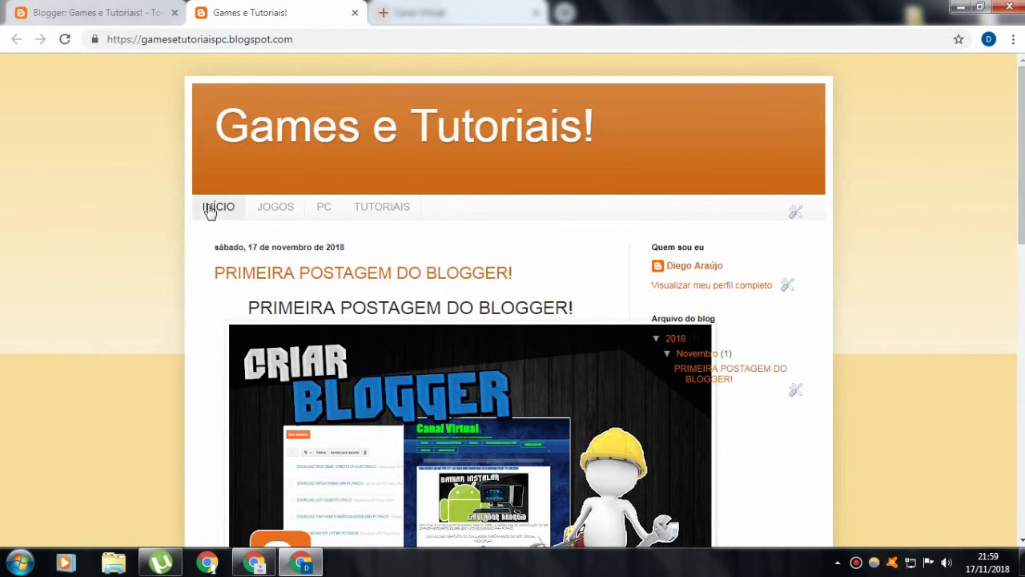
left_click(207, 205)
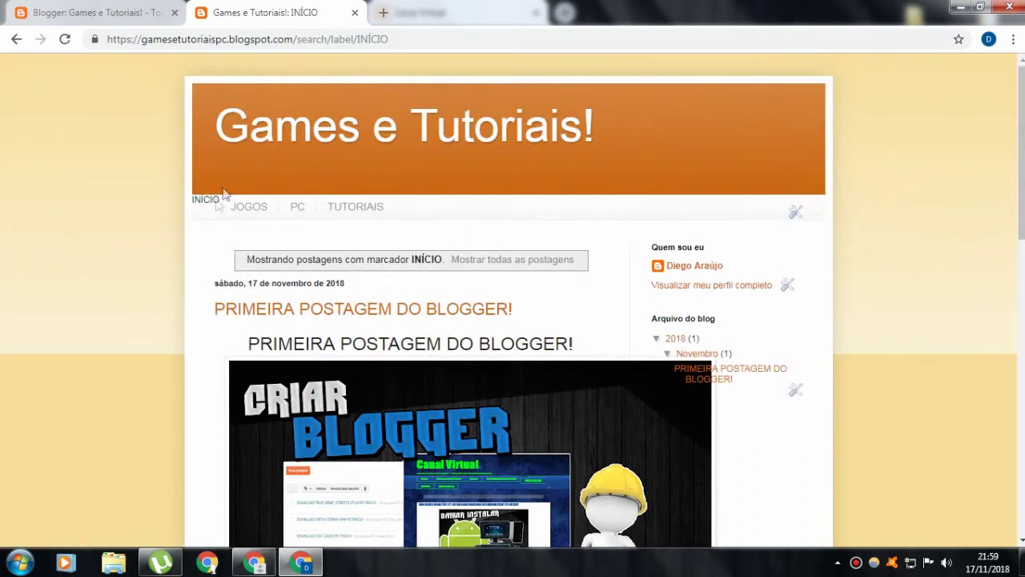
left_click(76, 5)
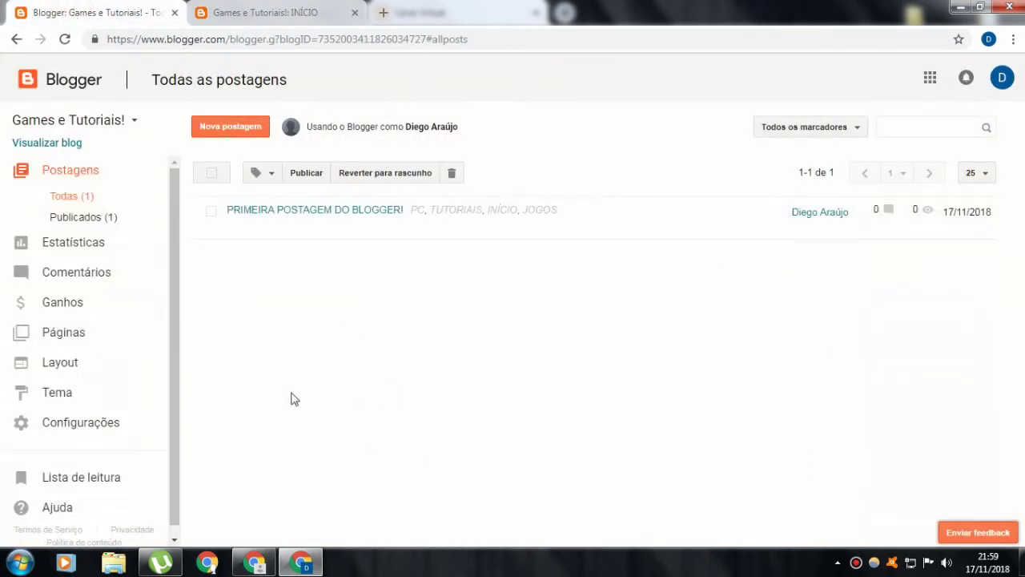
left_click(355, 12)
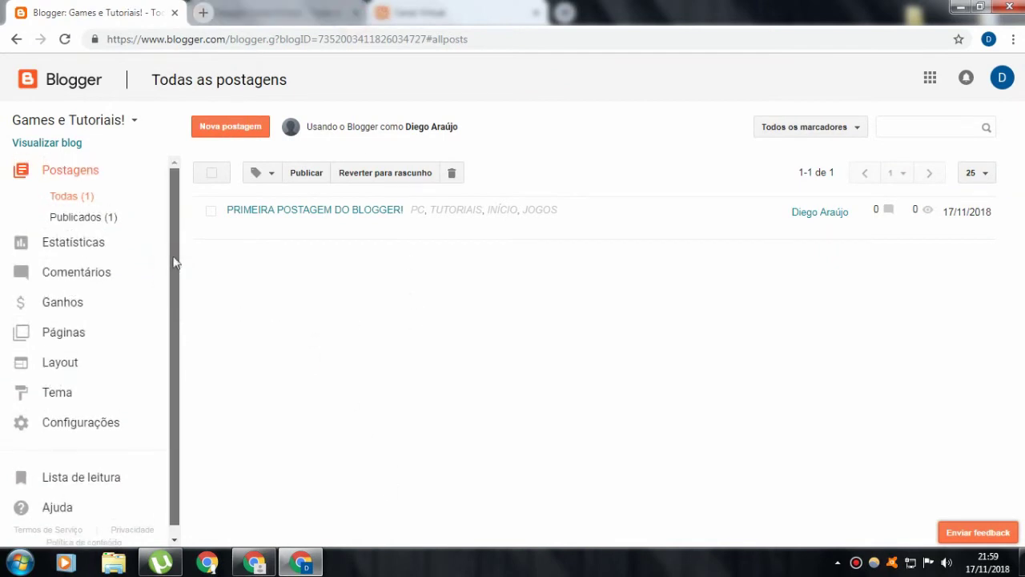
Open the layout editor to review the gadgets, view the published blog for comparison, and return to the layout
left_click(72, 378)
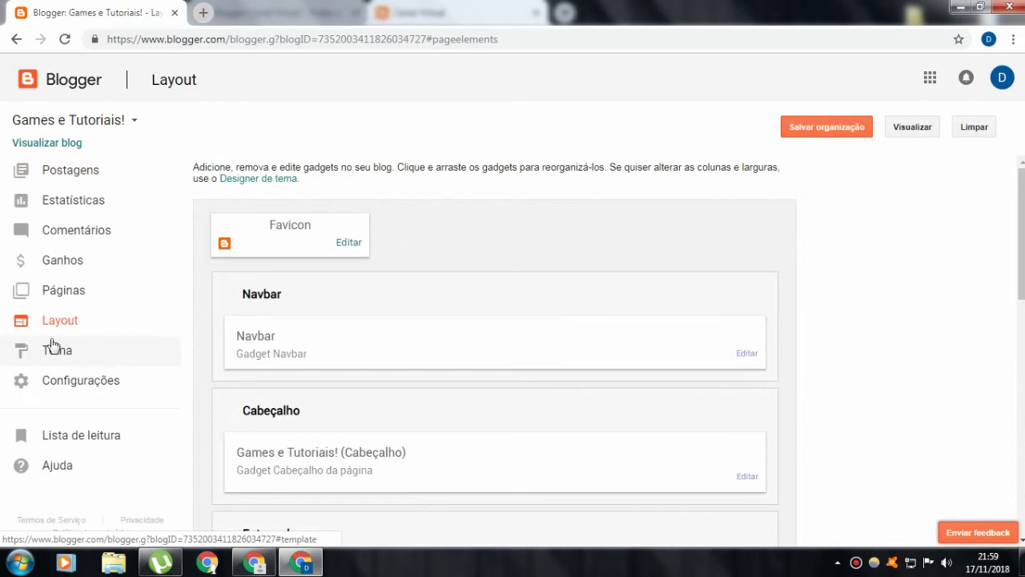
scroll(932, 343, "down", 1)
scroll(494, 344, "down", 1)
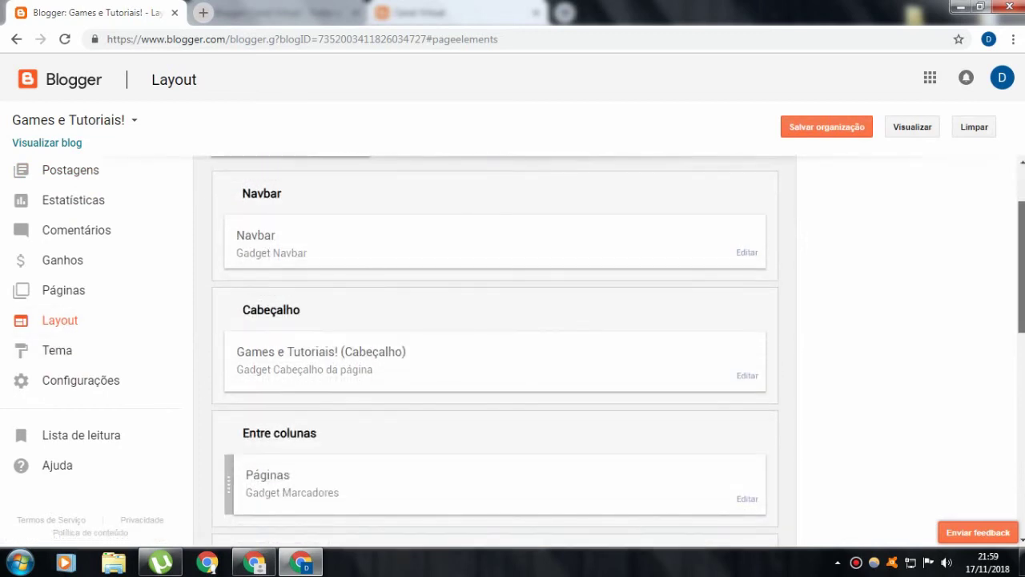
scroll(495, 344, "down", 1)
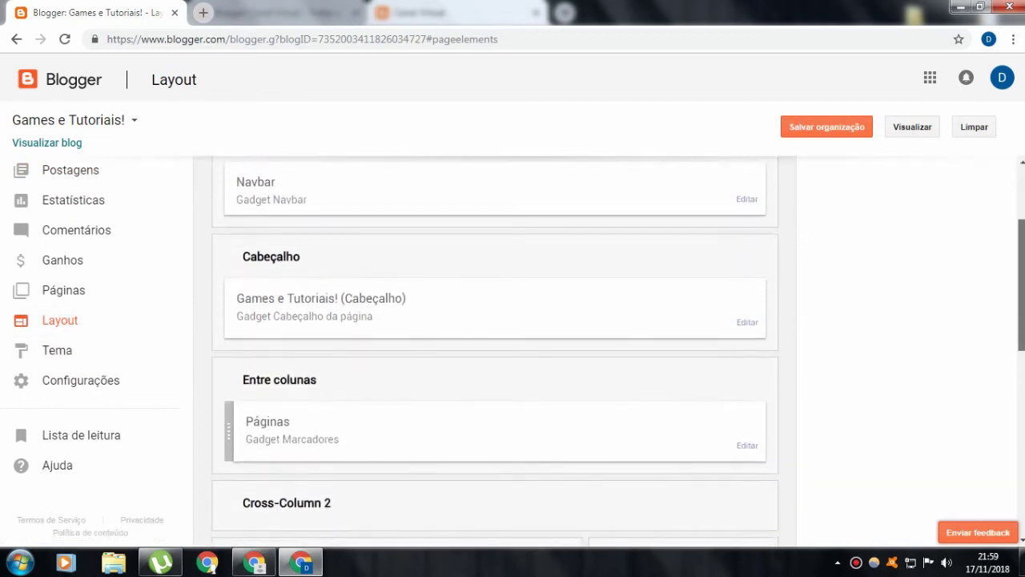
scroll(641, 344, "down", 2)
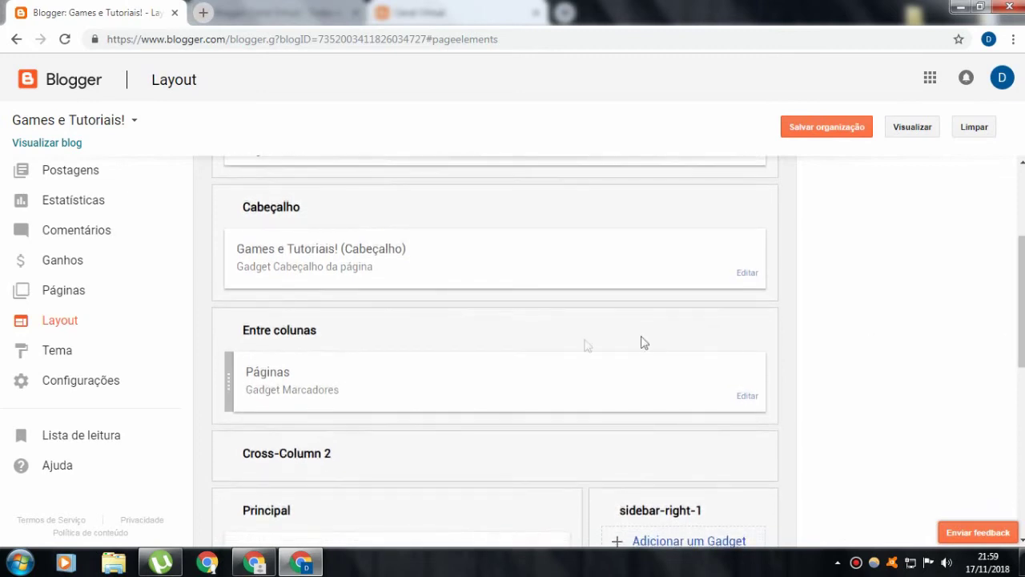
scroll(860, 335, "down", 2)
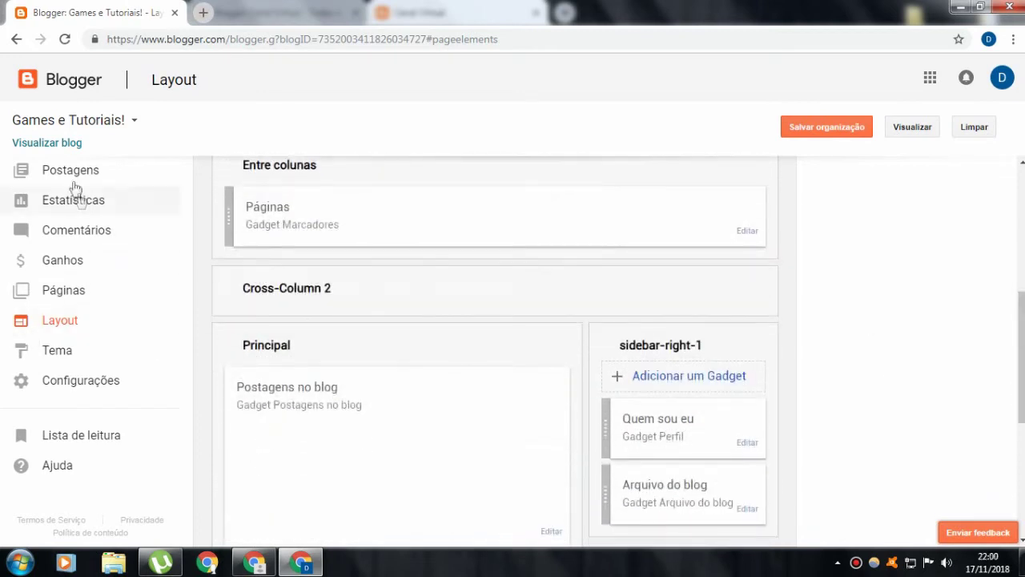
left_click(63, 142)
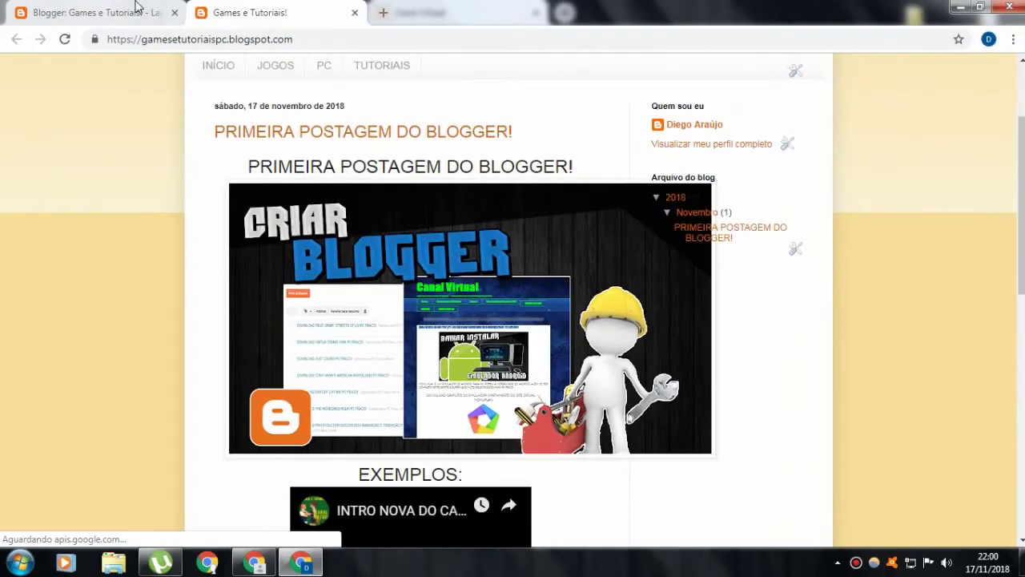
left_click(95, 11)
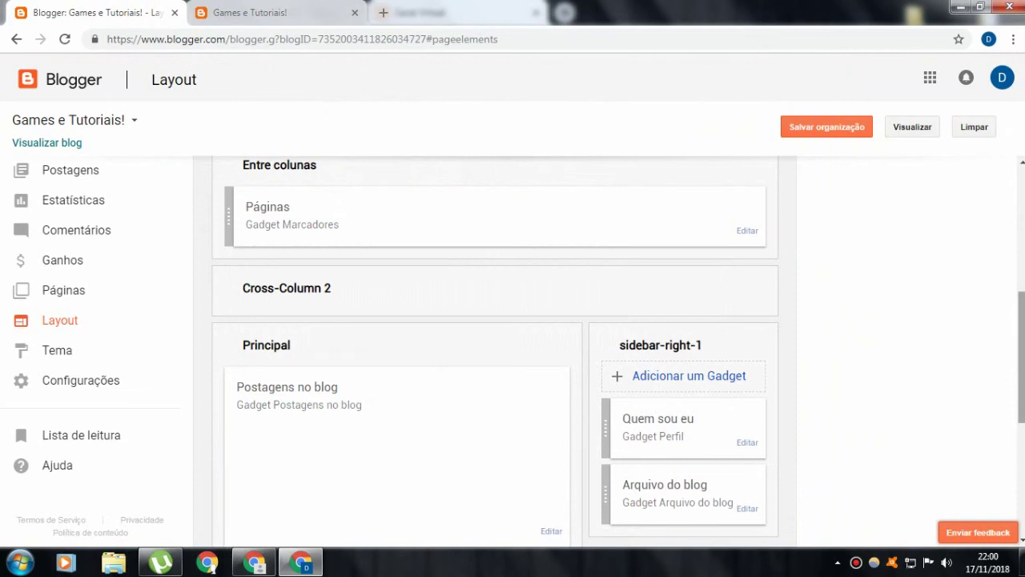
Move the Páginas label gadget from Entre colunas into sidebar-right-1 and save the arrangement
scroll(1022, 330, "down", 1)
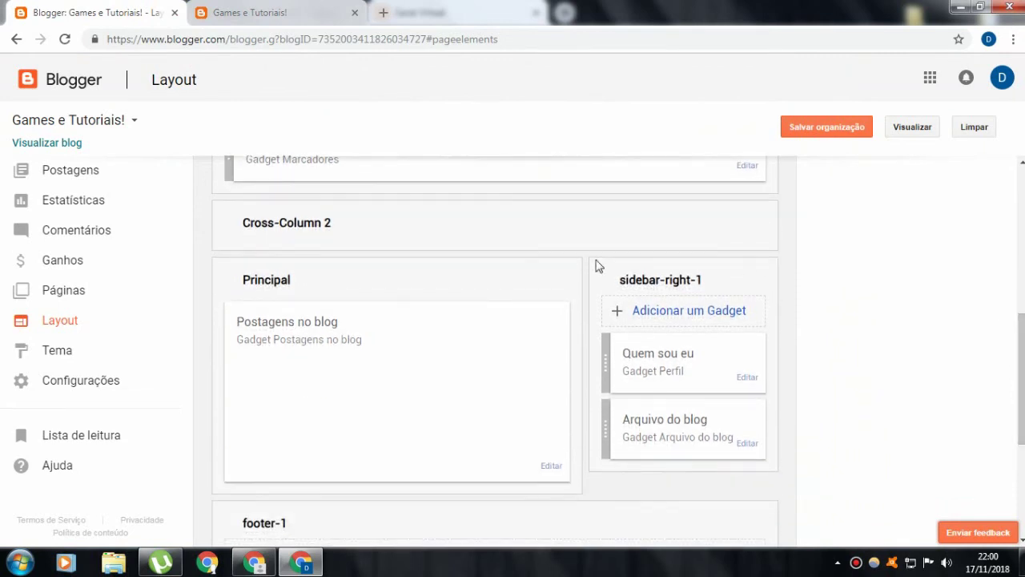
scroll(416, 294, "up", 1)
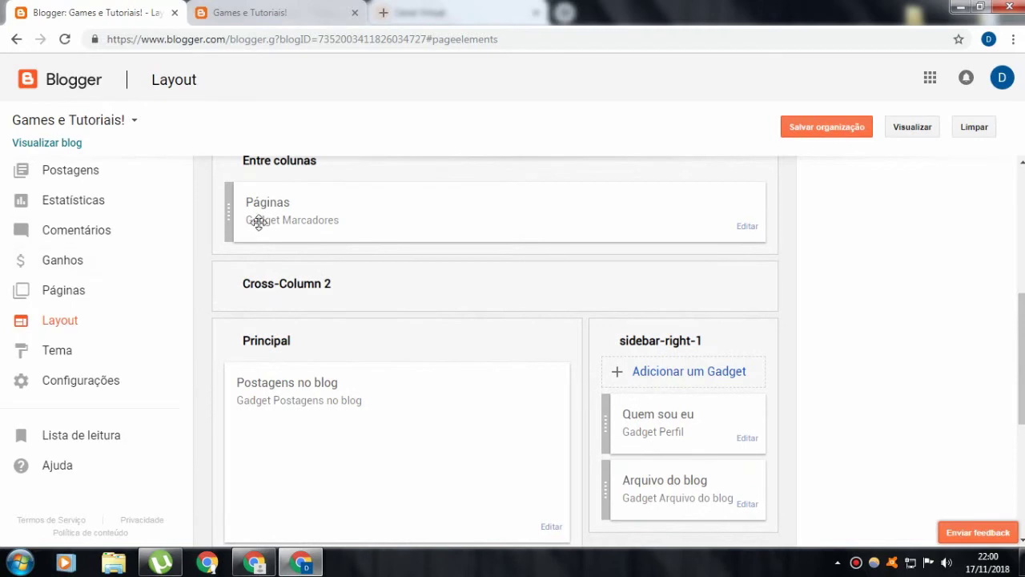
left_click_drag(225, 213, 592, 473)
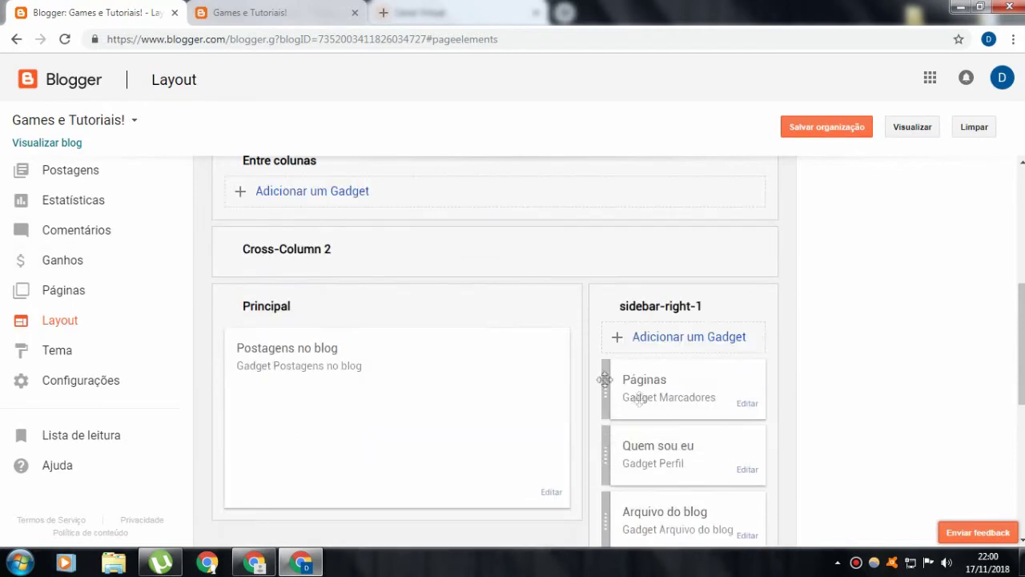
left_click(821, 129)
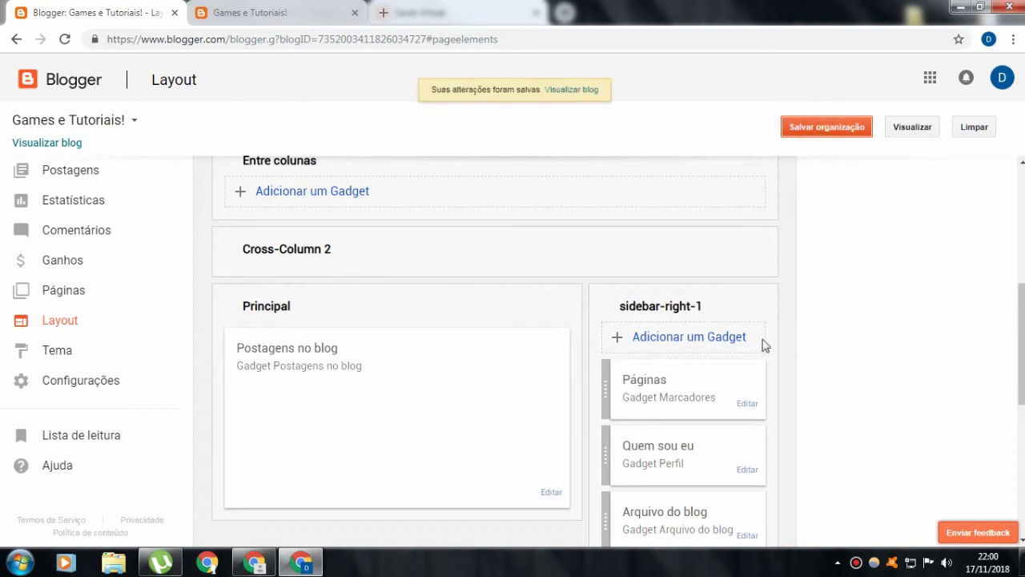
Reload the published blog to check how the label menu looks in the sidebar, and return to the layout
left_click(572, 90)
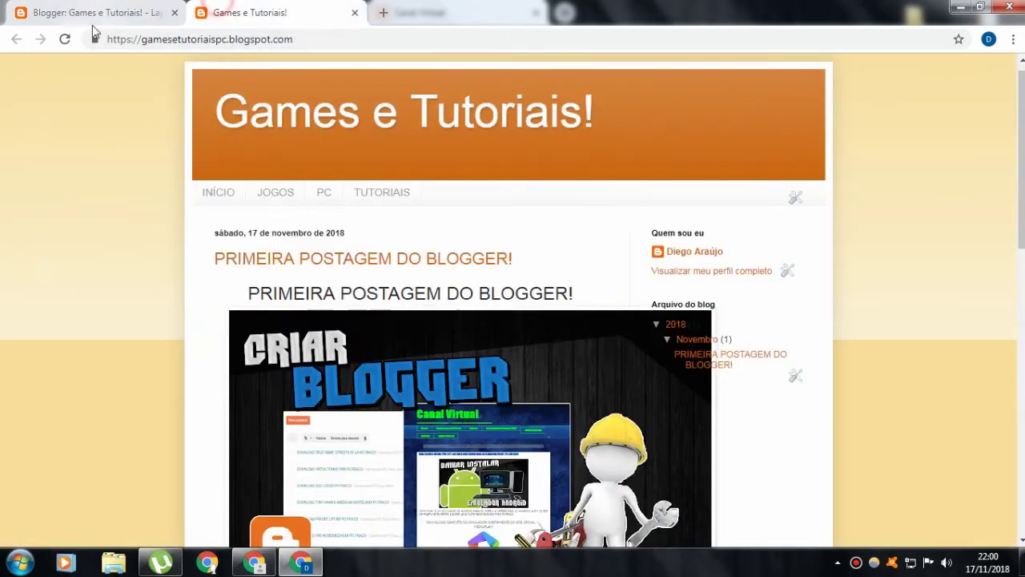
left_click(67, 38)
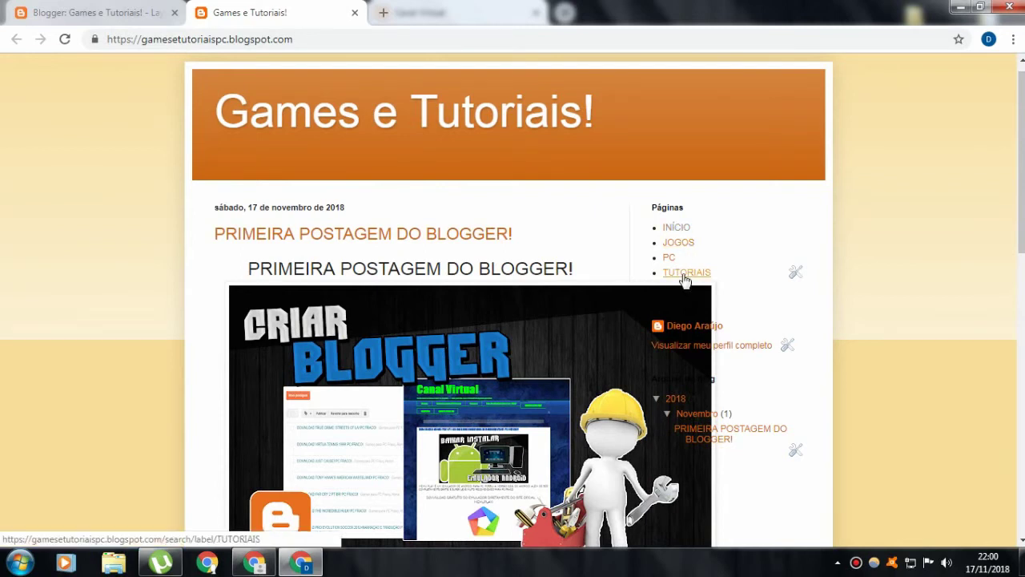
key("ctrl+shift+Tab")
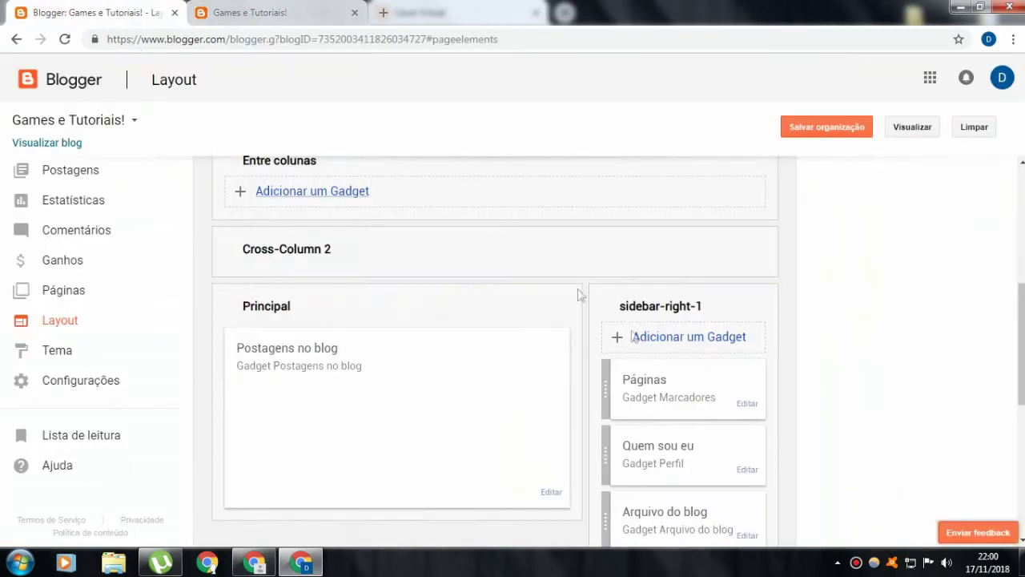
Move the Páginas gadget from sidebar-right-1 back into the Entre colunas section
left_click_drag(610, 391, 231, 204)
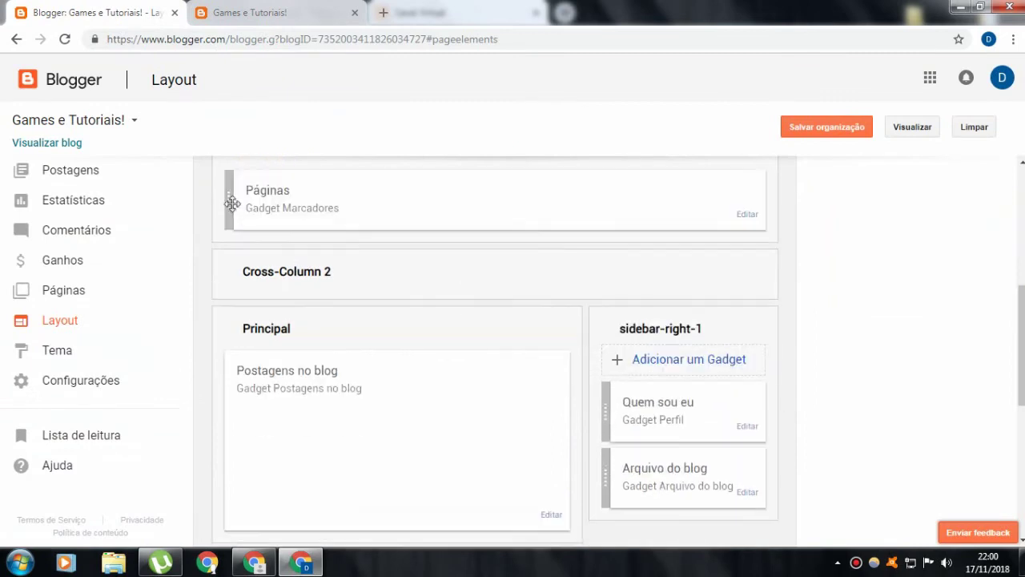
left_click_drag(1021, 345, 1021, 331)
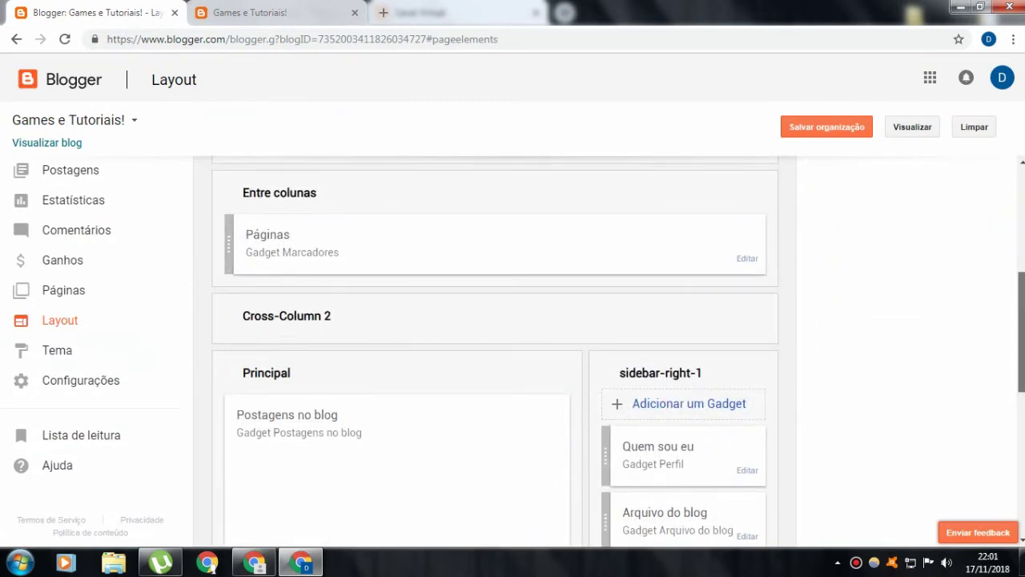
scroll(495, 352, "down", 1)
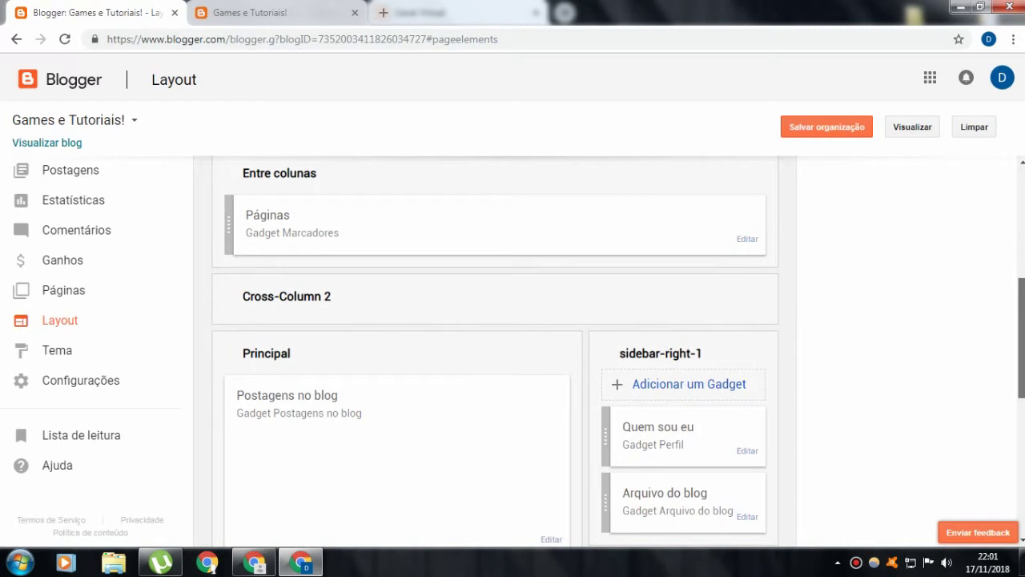
scroll(787, 318, "down", 1)
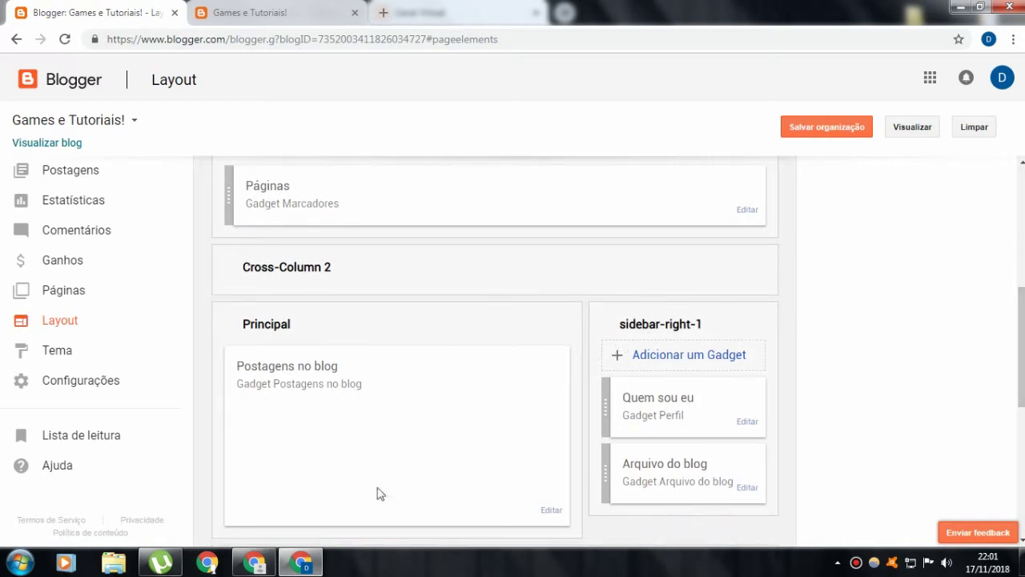
scroll(839, 413, "down", 1)
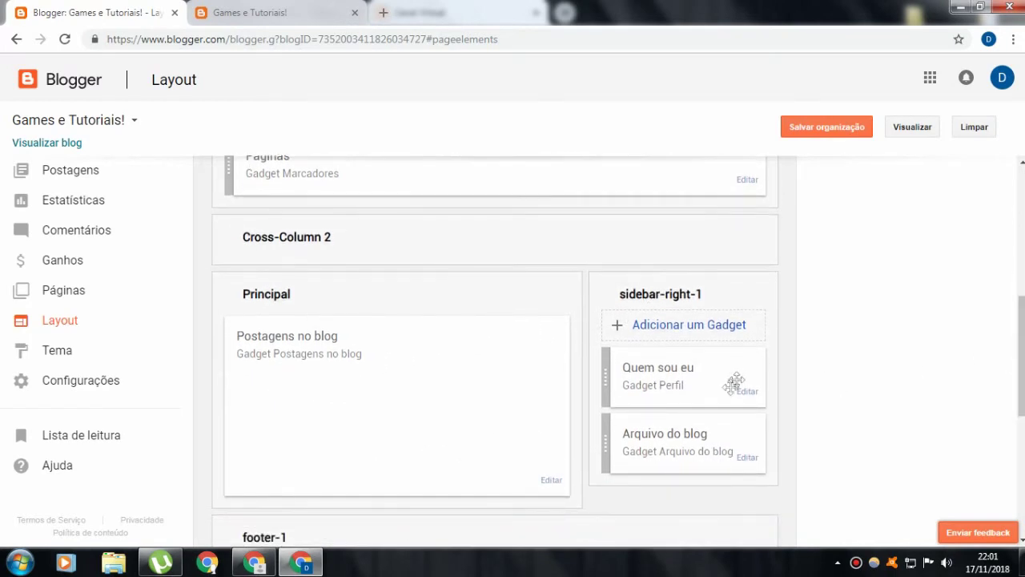
Switch to the browser window with the Canal Virtual blog to view its page structure, and return to the layout
left_click(255, 563)
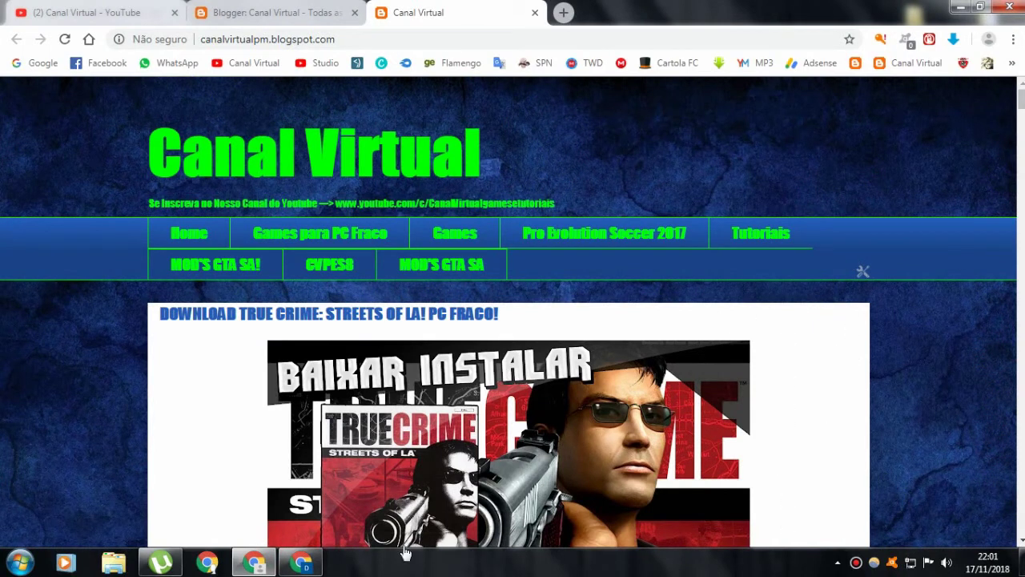
left_click(311, 563)
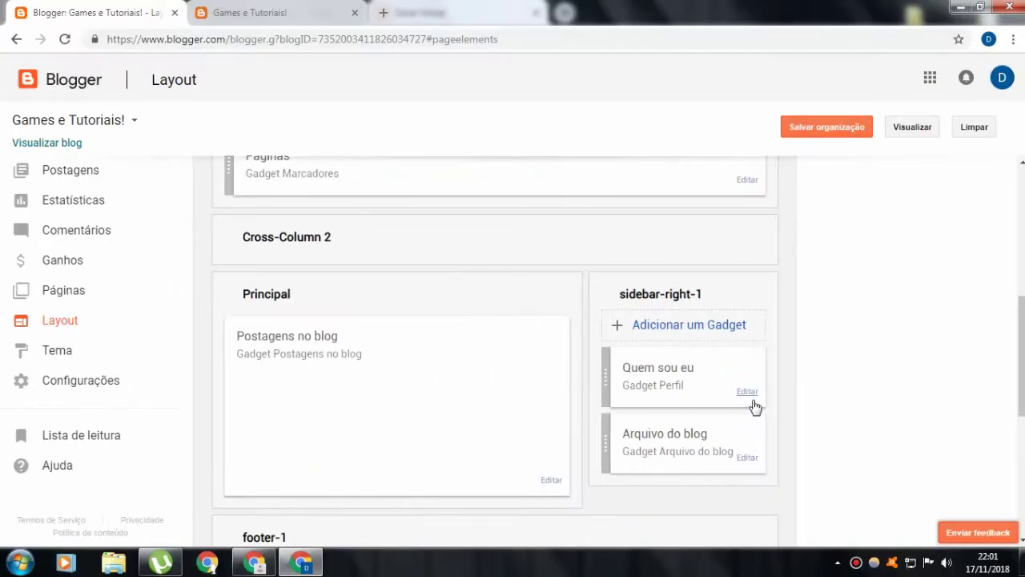
Open the settings of the Quem sou eu gadget, examine that gadget on the published blog, and return to the layout
left_click(648, 272)
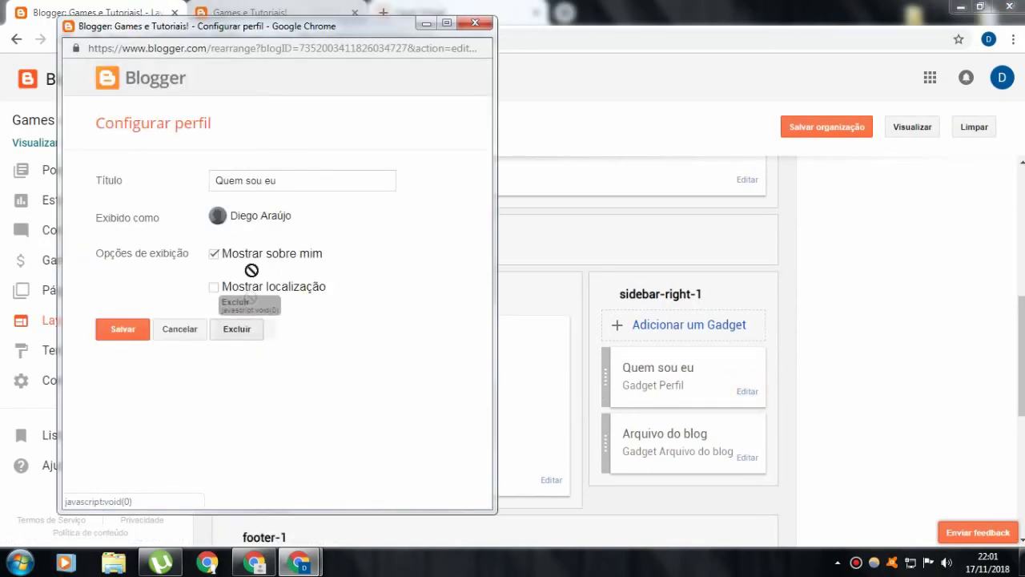
left_click(280, 174)
triple_click(300, 177)
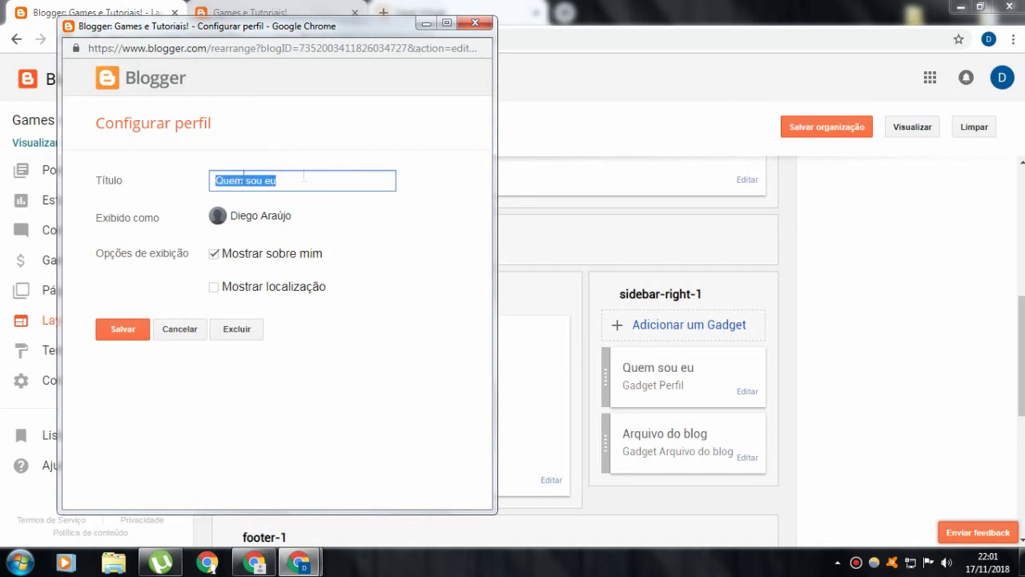
left_click_drag(329, 28, 347, 37)
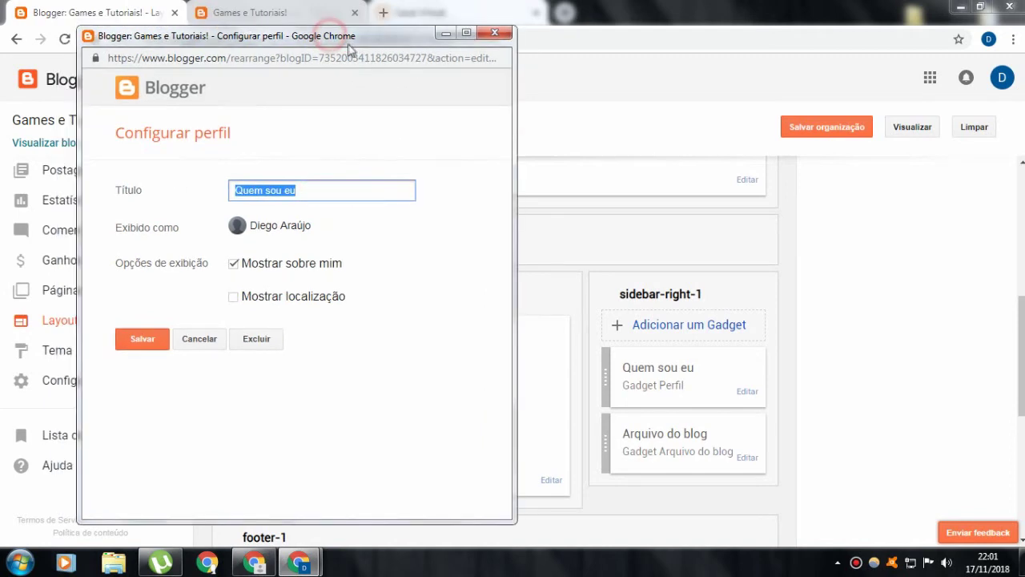
left_click(445, 32)
left_click(324, 11)
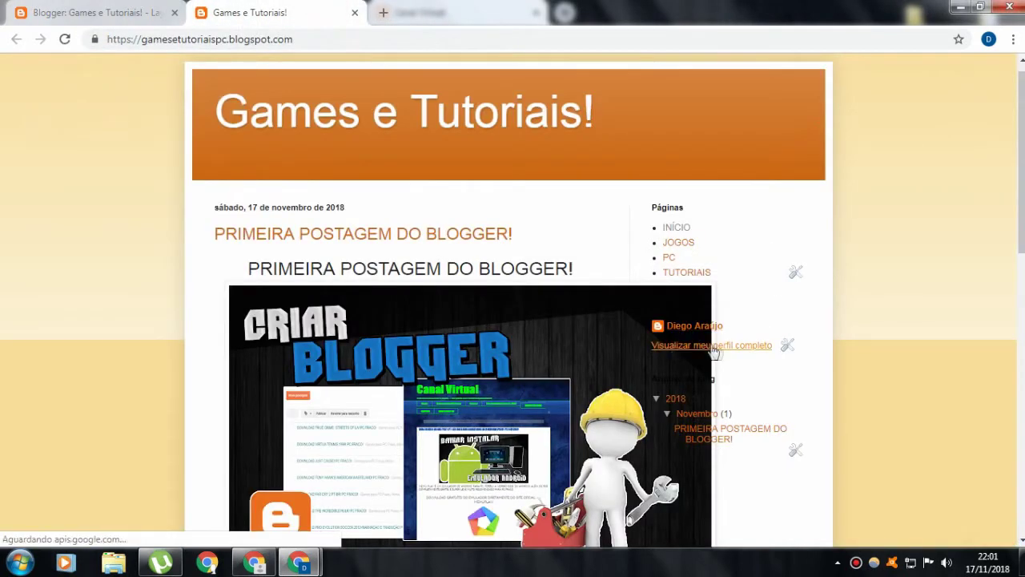
left_click(88, 12)
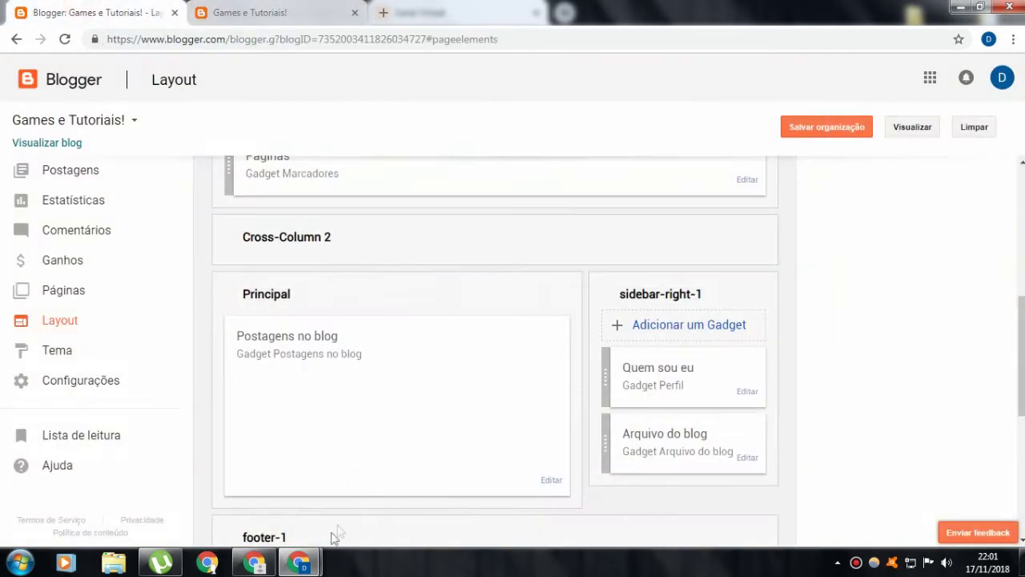
Delete the Quem sou eu profile gadget from sidebar-right-1 through its settings window
mouse_move(301, 563)
left_click(404, 472)
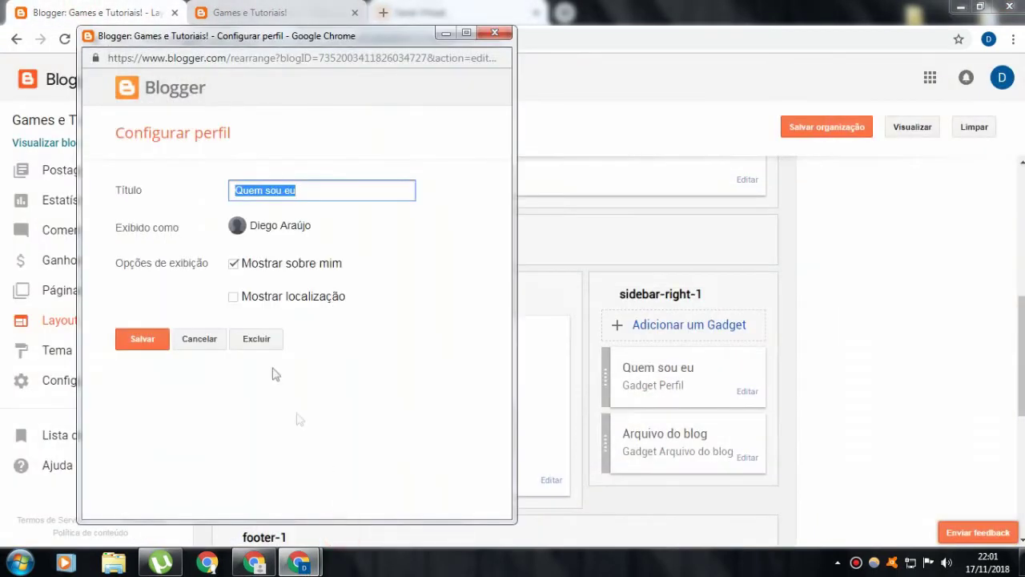
left_click(284, 301)
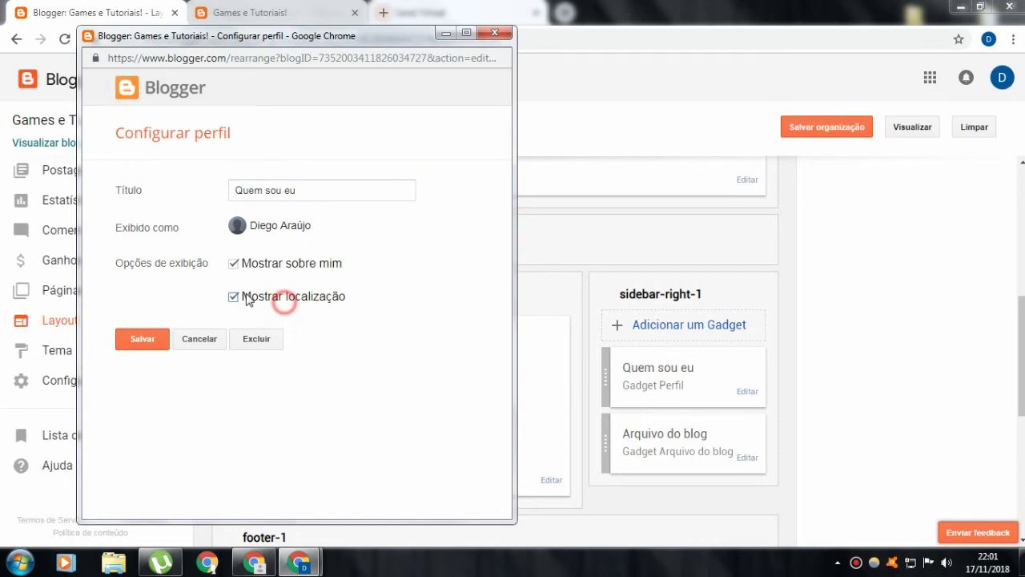
left_click(234, 296)
left_click(258, 339)
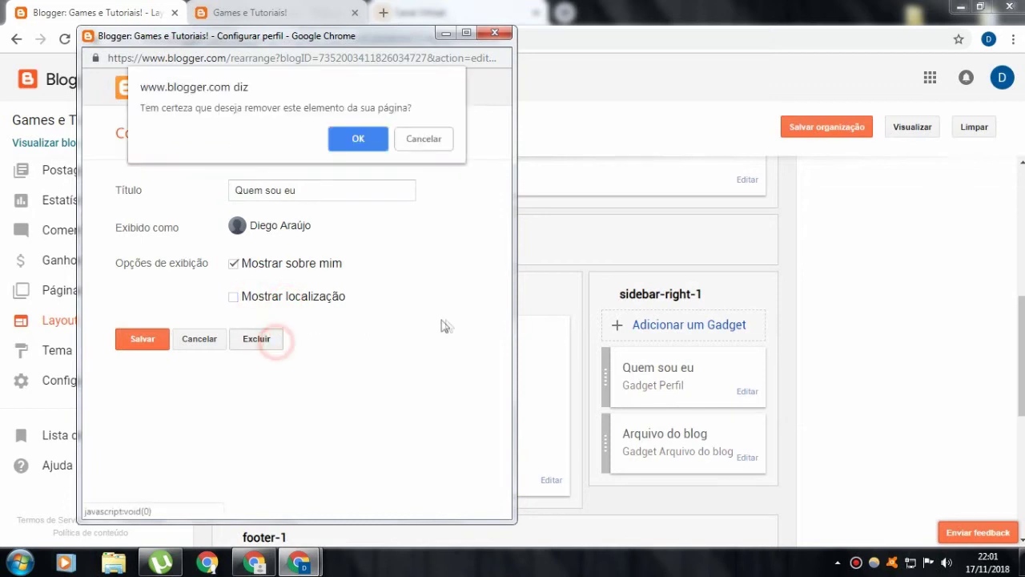
left_click(373, 144)
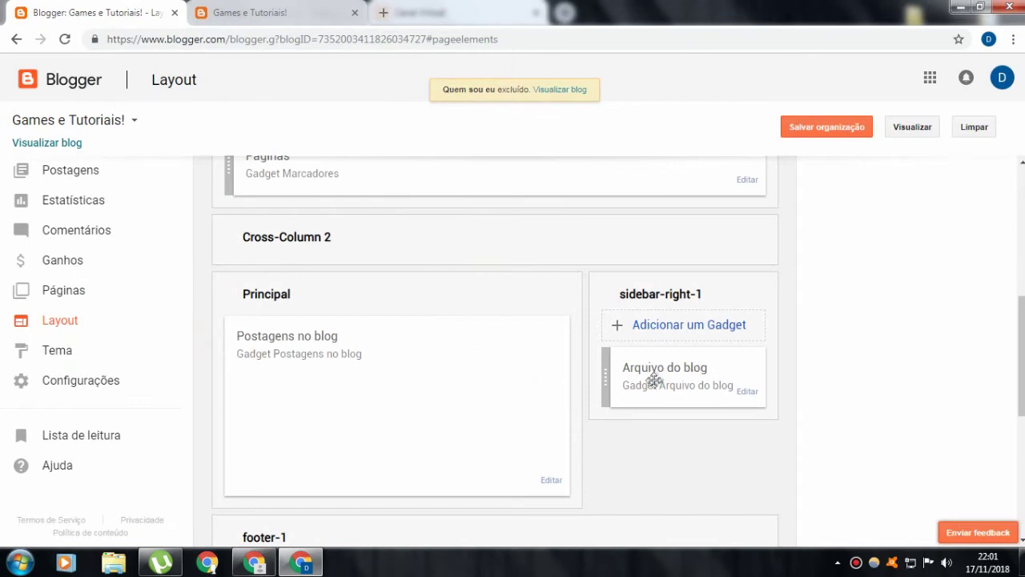
Delete the Arquivo do blog gadget from sidebar-right-1 and save the layout arrangement
key("ctrl+Tab")
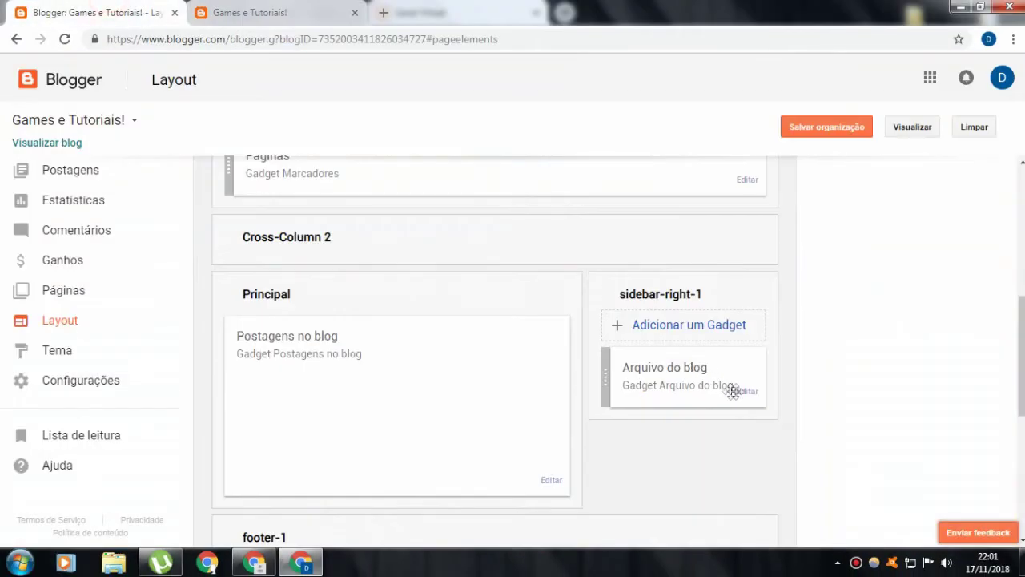
left_click(745, 391)
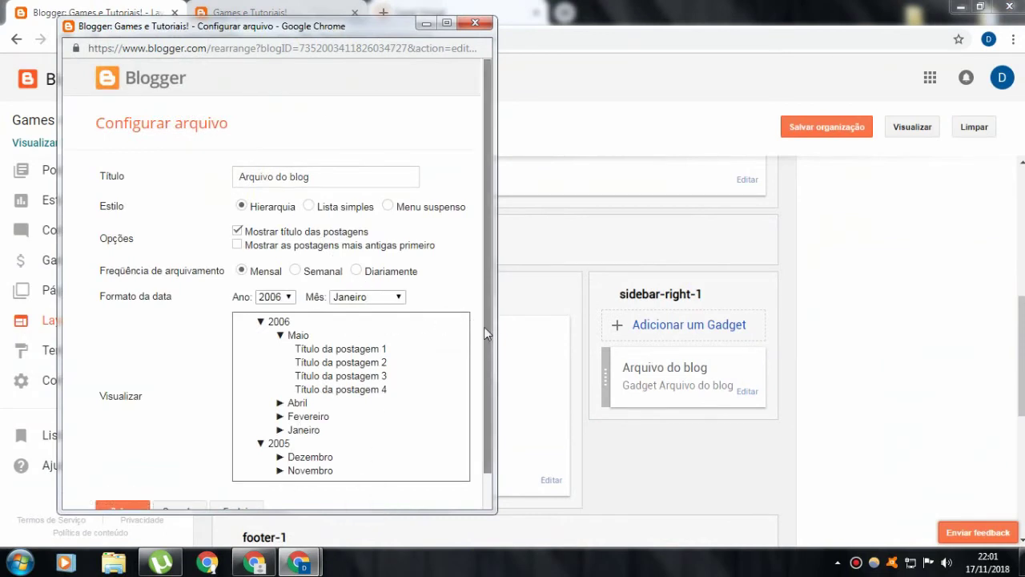
left_click_drag(485, 327, 465, 396)
left_click(237, 472)
left_click(336, 135)
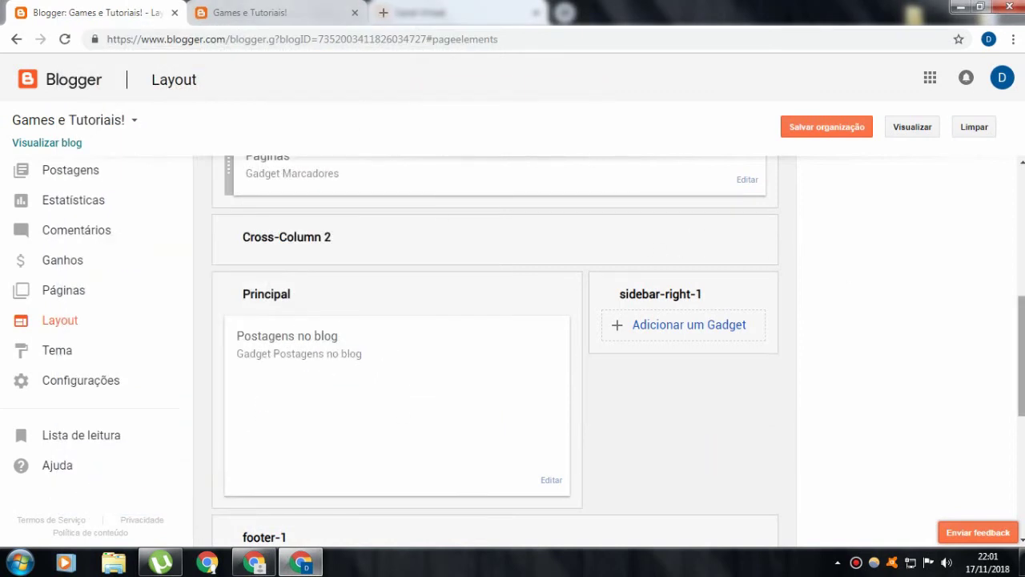
scroll(495, 344, "up", 1)
left_click(819, 136)
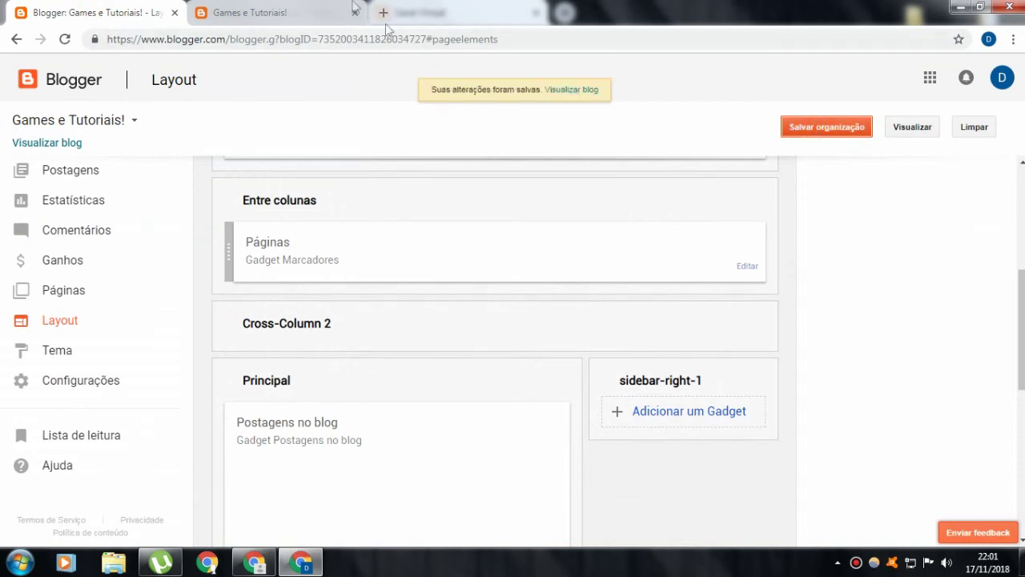
Reload the published blog and look through the whole page to check the menu and the emptied sidebar
left_click(340, 12)
left_click(64, 39)
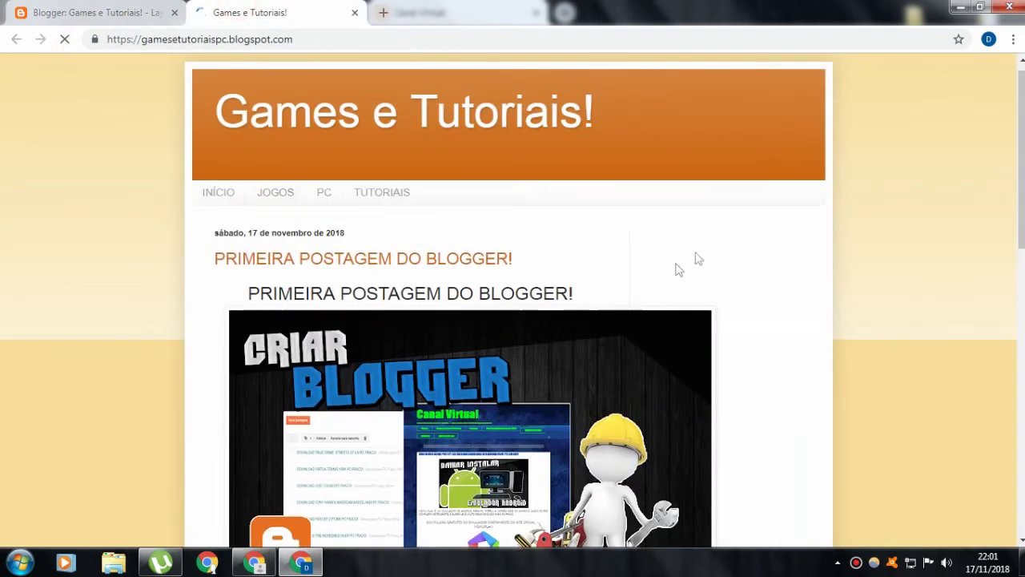
scroll(886, 226, "down", 9)
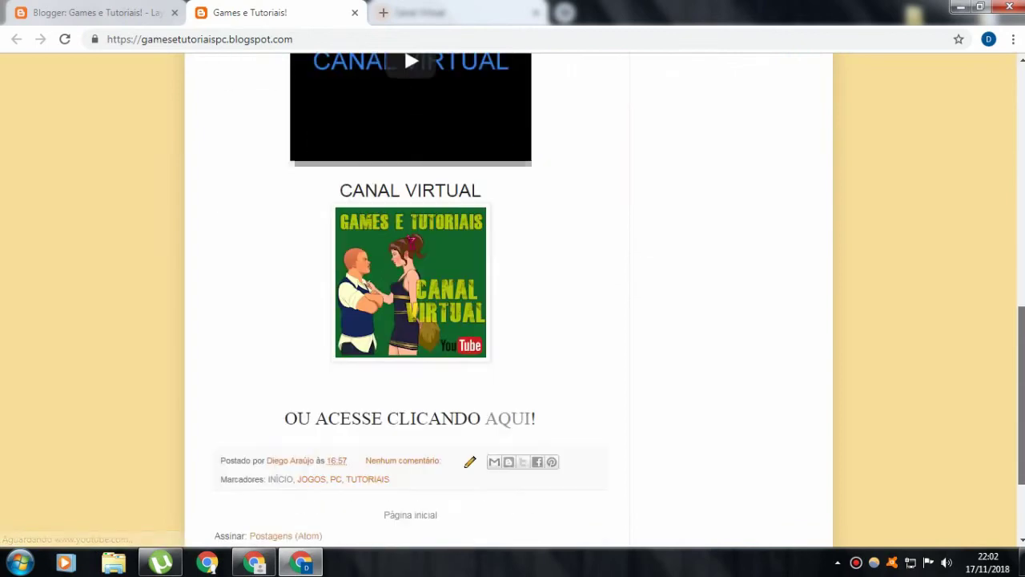
scroll(404, 395, "up", 5)
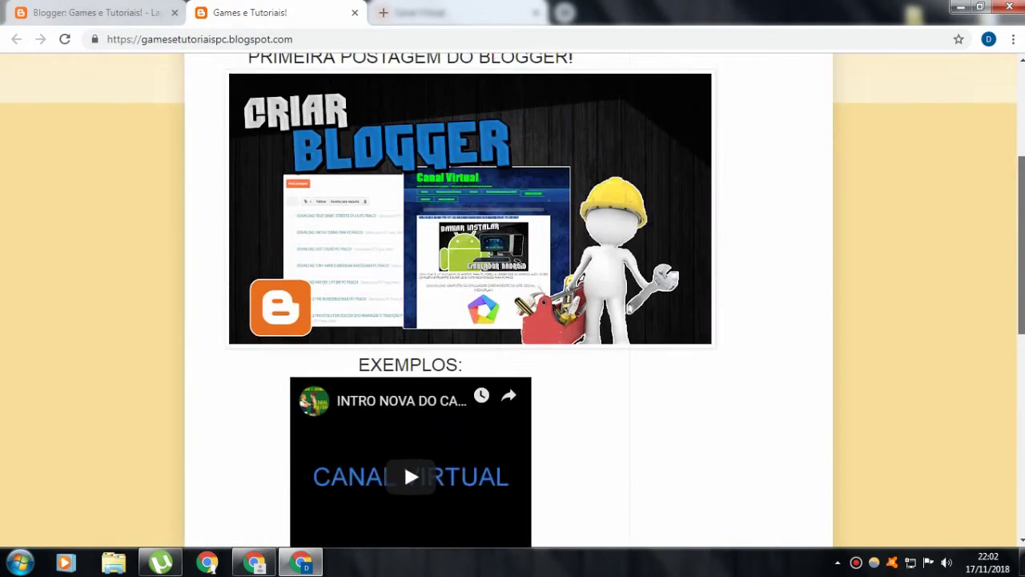
scroll(404, 462, "up", 3)
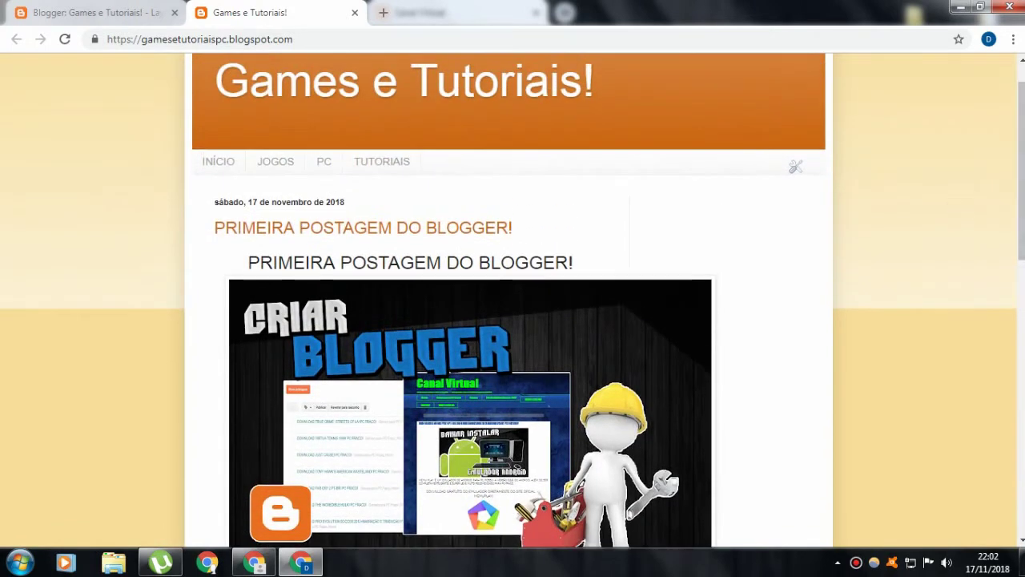
scroll(1009, 429, "down", 5)
scroll(1009, 428, "down", 1)
scroll(1009, 428, "up", 6)
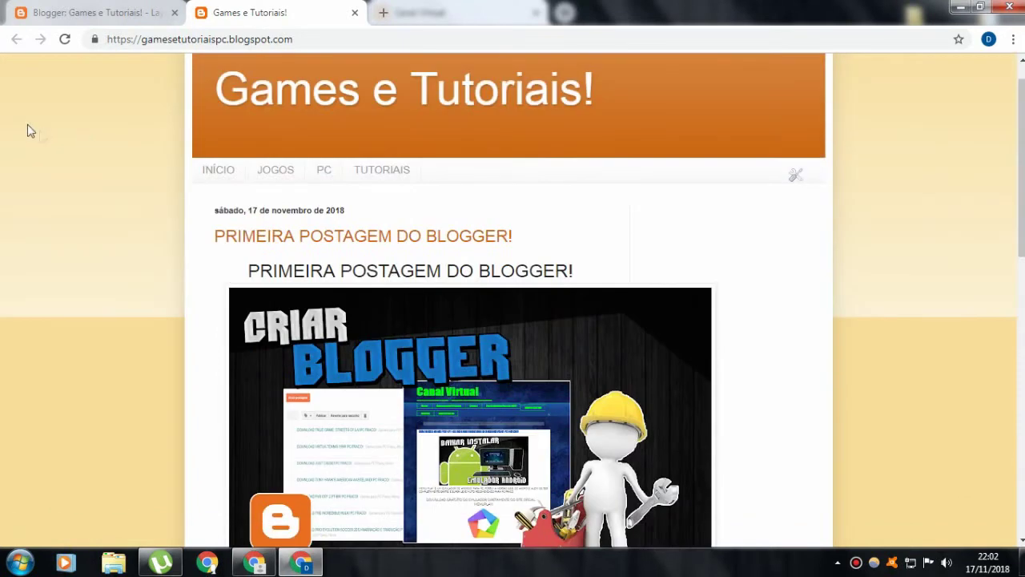
Return to the layout editor and review the Principal, sidebar-right-1 and footer sections
left_click(89, 13)
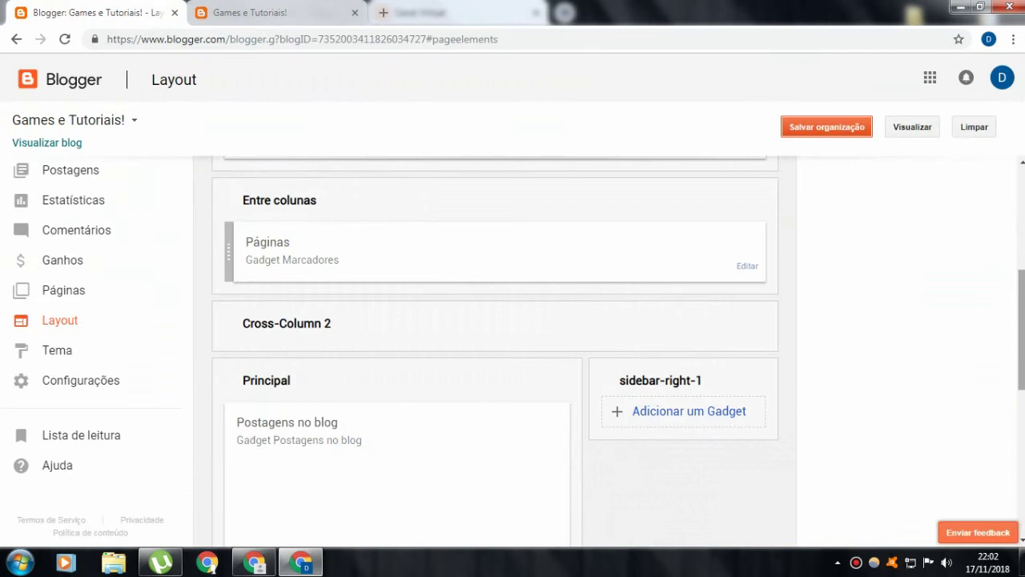
scroll(597, 321, "down", 2)
left_click(619, 202)
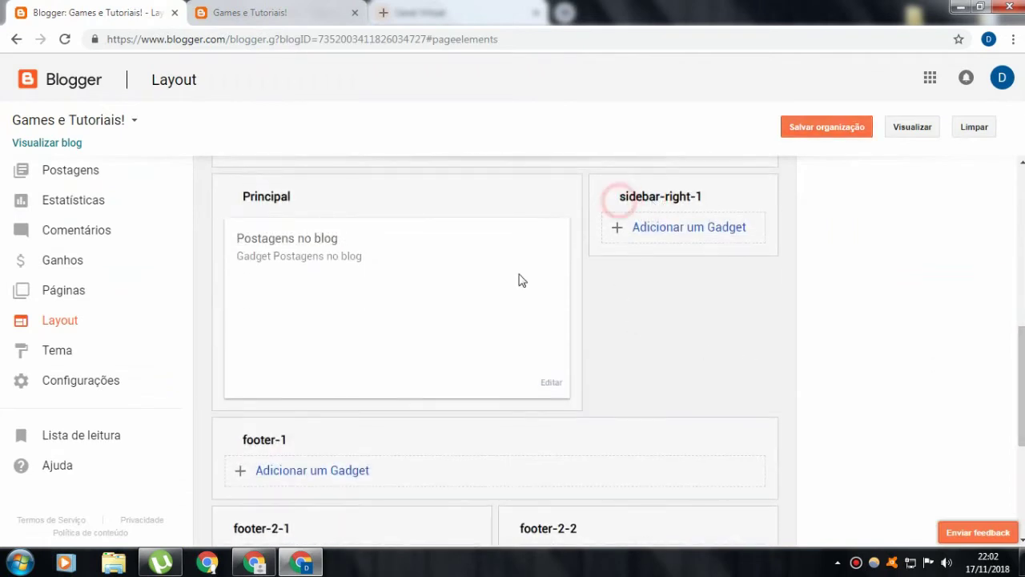
scroll(619, 202, "up", 2)
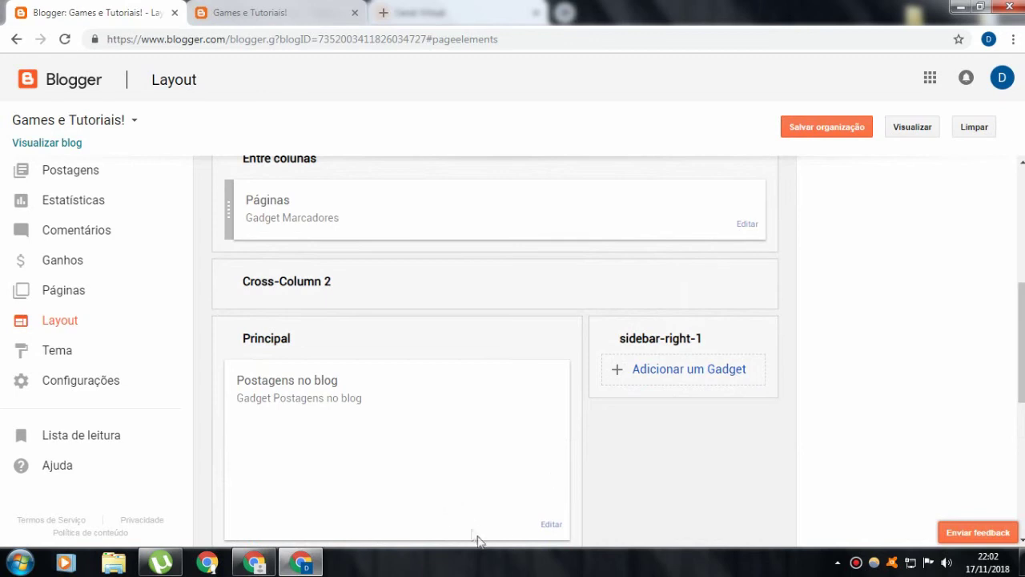
Open the settings of the Postagens no blog gadget in the Principal section
left_click(549, 525)
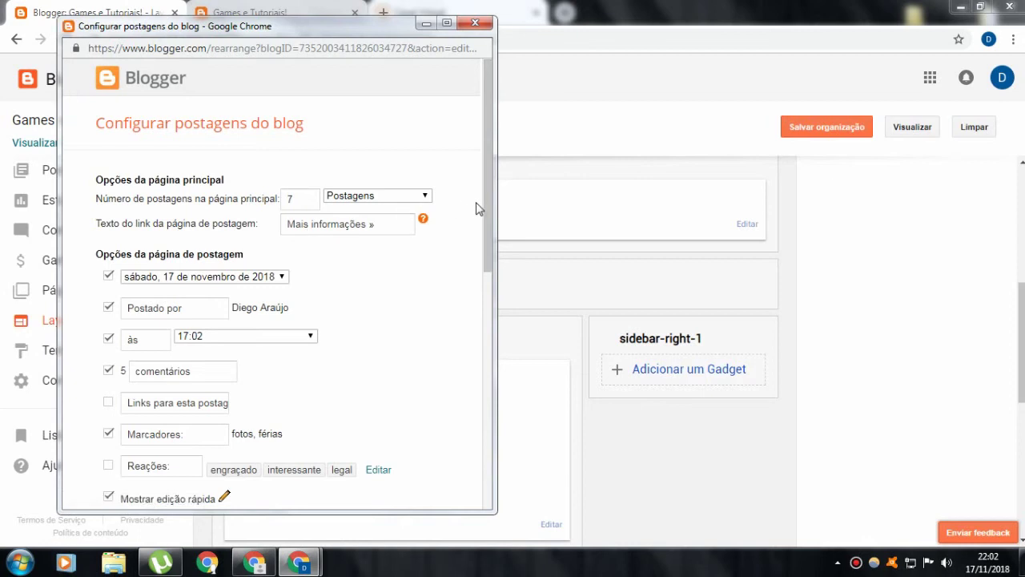
scroll(486, 191, "down", 1)
scroll(472, 186, "up", 1)
Switch to the published blog and examine the post down to the details shown in its footer
left_click(384, 12)
left_click(256, 12)
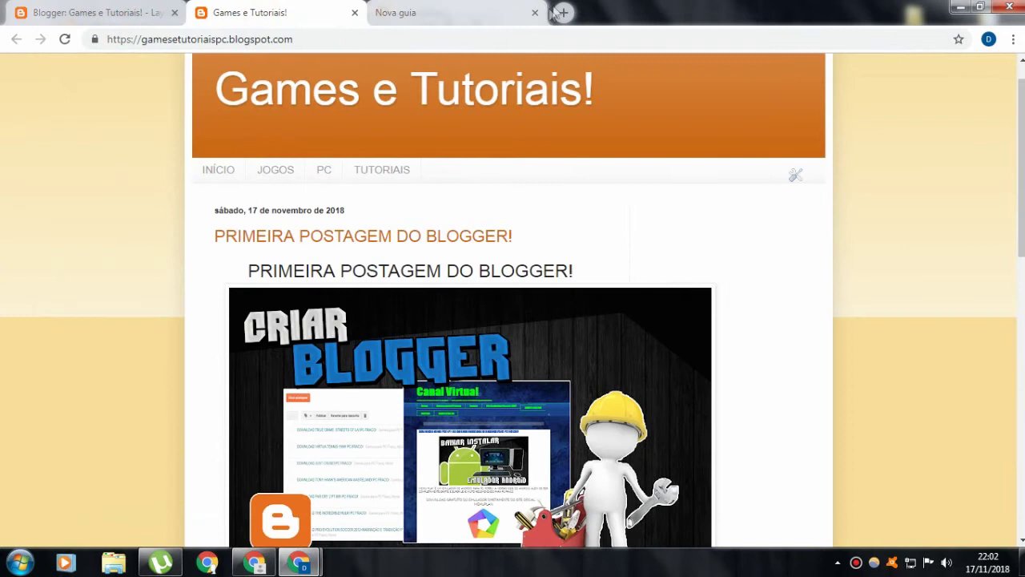
left_click(535, 12)
scroll(403, 343, "down", 5)
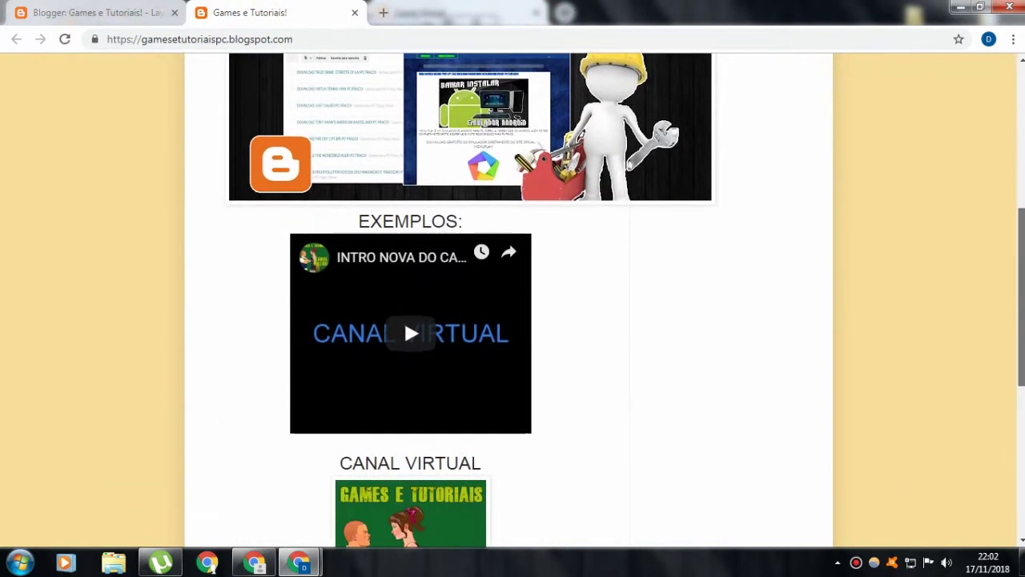
scroll(404, 344, "down", 5)
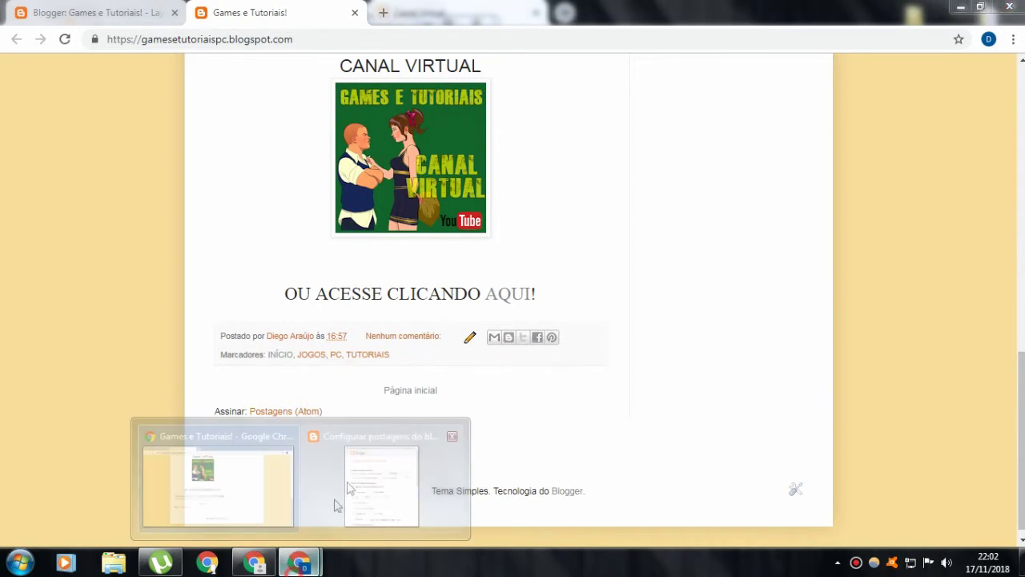
Return to the blog post settings window and open the Reações options for editing
left_click(337, 500)
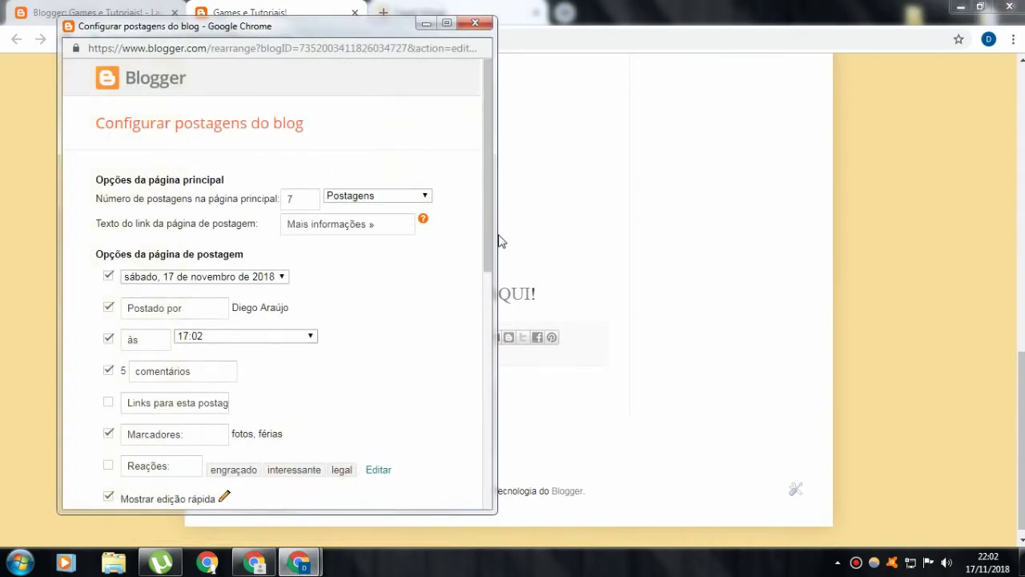
scroll(486, 231, "down", 2)
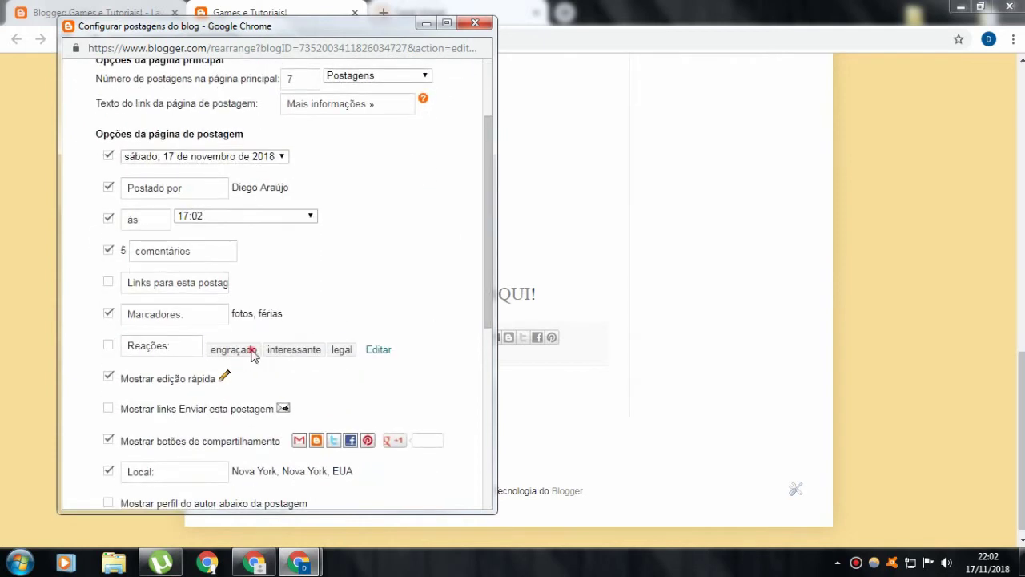
left_click(252, 353)
left_click_drag(210, 347, 258, 348)
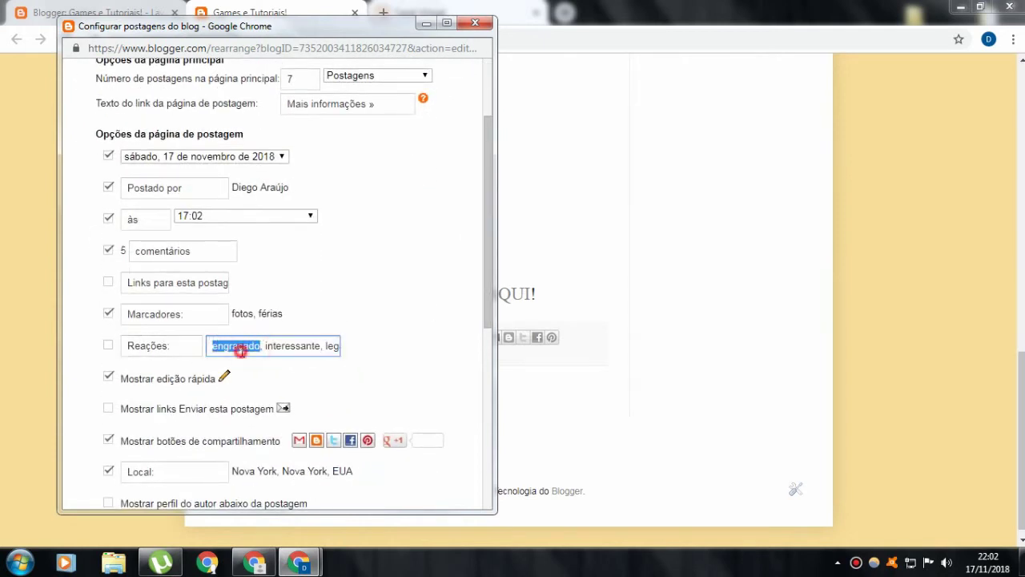
Switch to the Canal Virtual blog and examine the reaction options under its first post as a reference
left_click(255, 563)
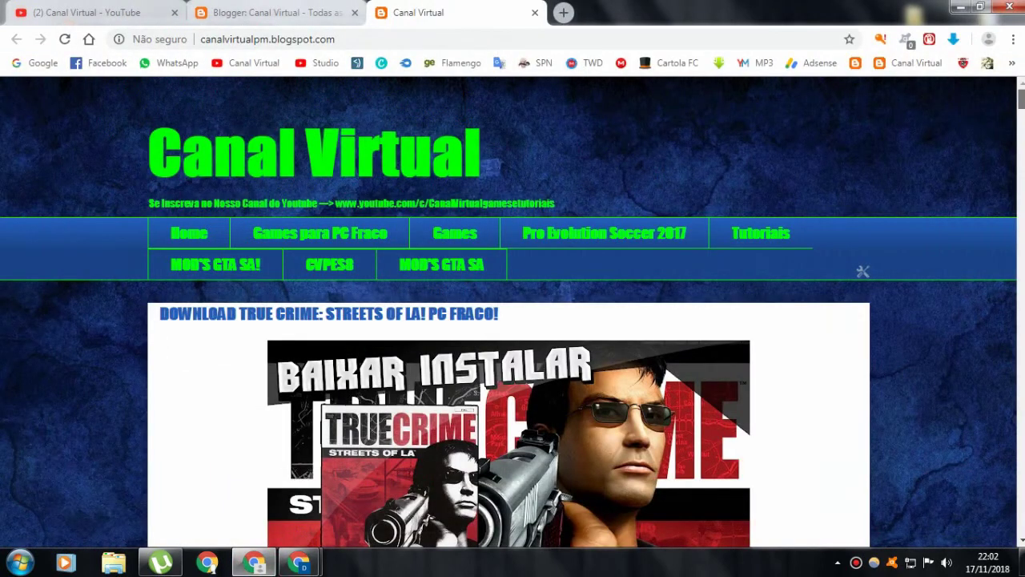
scroll(510, 312, "down", 15)
scroll(398, 322, "up", 5)
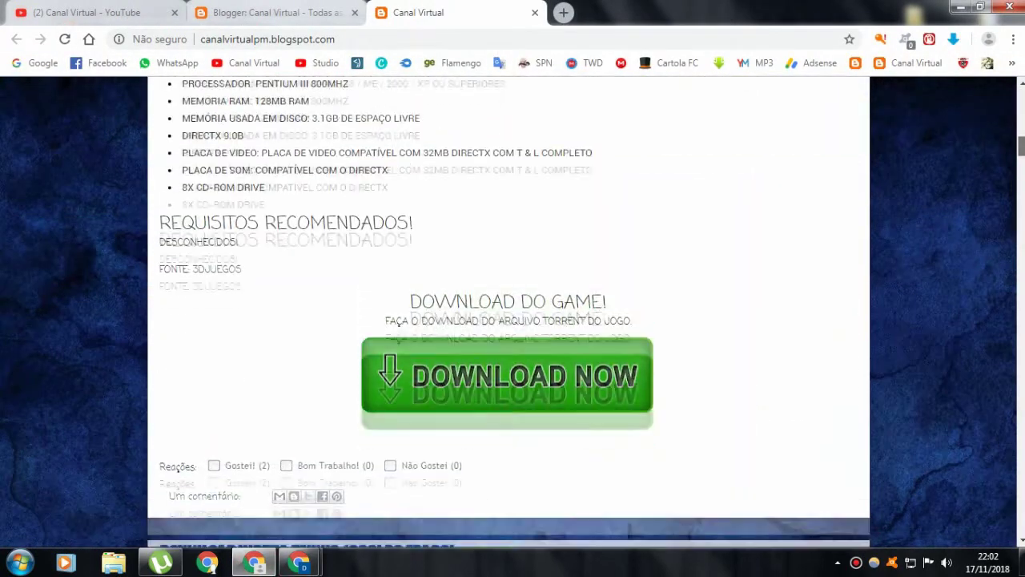
left_click(229, 395)
left_click(318, 395)
left_click(390, 398)
left_click(393, 397)
left_click(318, 394)
left_click(240, 395)
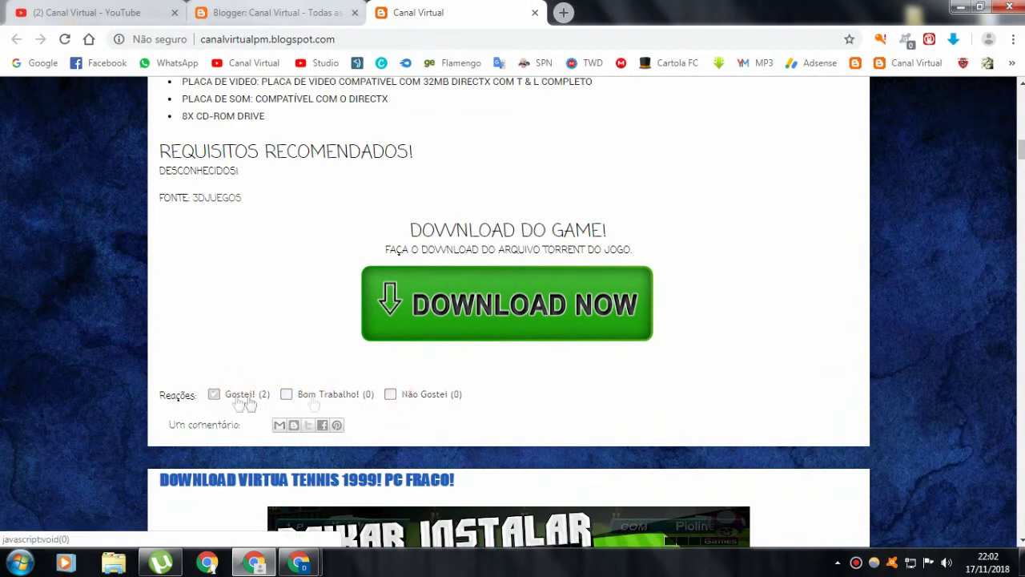
Back in the blog post settings, replace the first reaction option with Gostei and enable Reações
mouse_move(300, 563)
left_click(404, 477)
left_click(253, 353)
double_click(255, 351)
type("Gostei, interessante, legal")
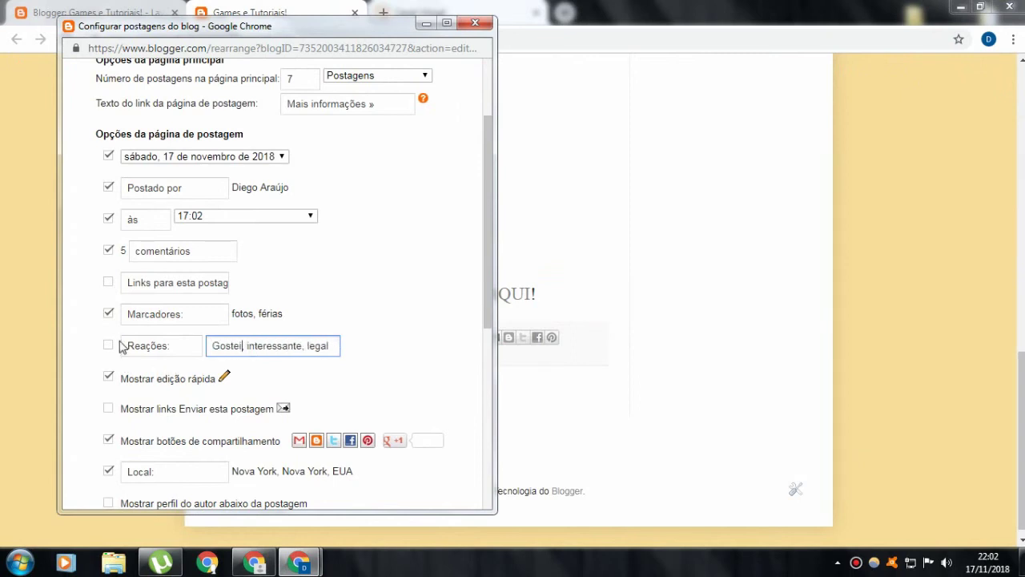
left_click(110, 345)
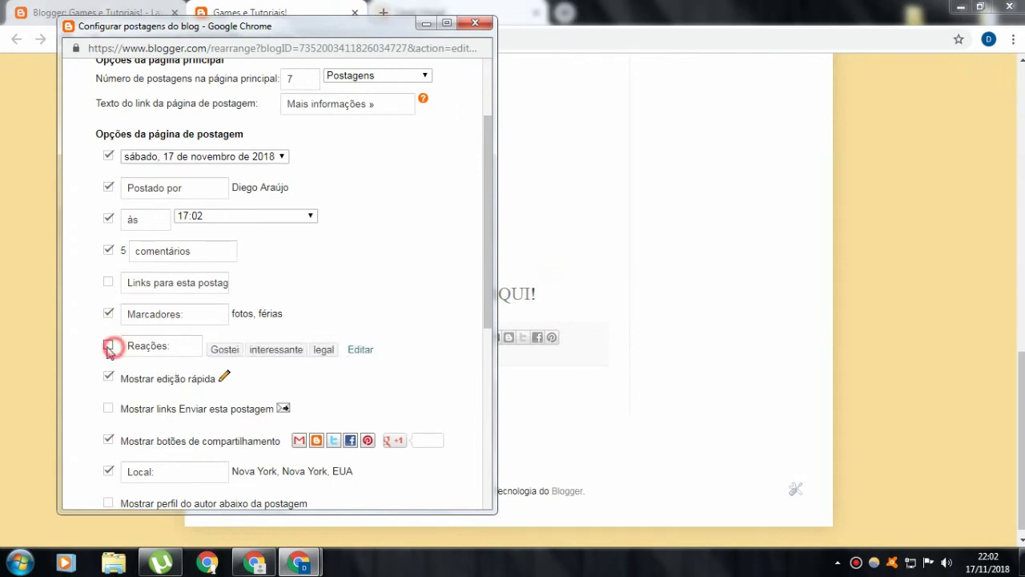
Set the second reaction option to Interessante and the third to Ruim
left_click(283, 351)
double_click(252, 346)
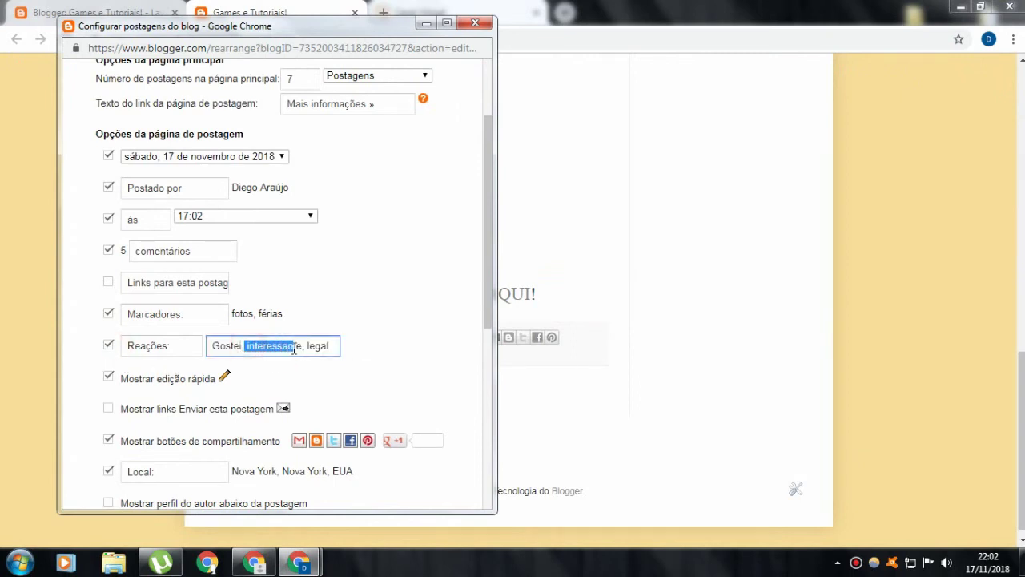
type("Interessante")
double_click(318, 345)
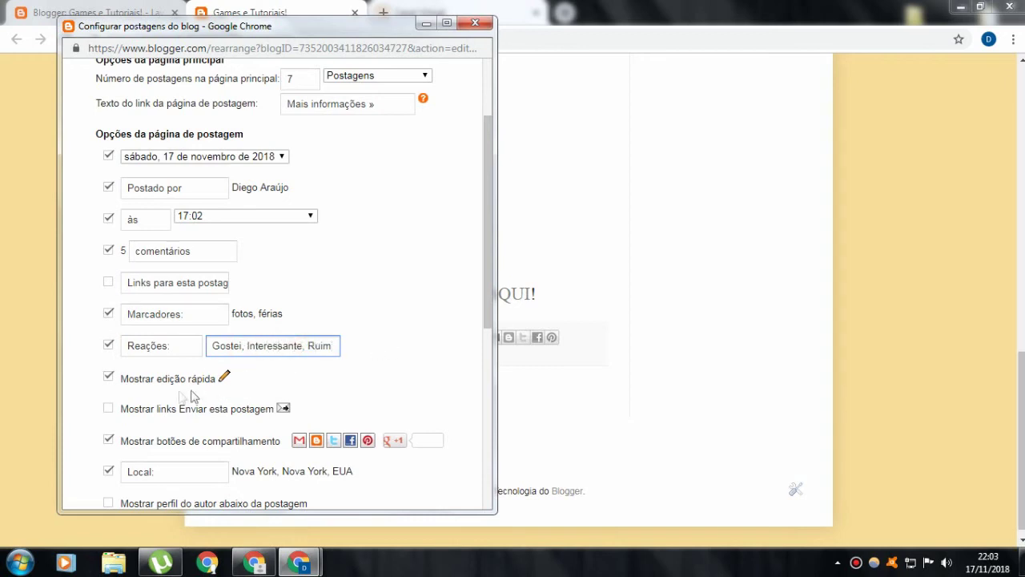
type("Ruim")
Turn off quick editing, Marcadores, Postado por, the date and Local in the post page options, and save the settings
left_click(108, 379)
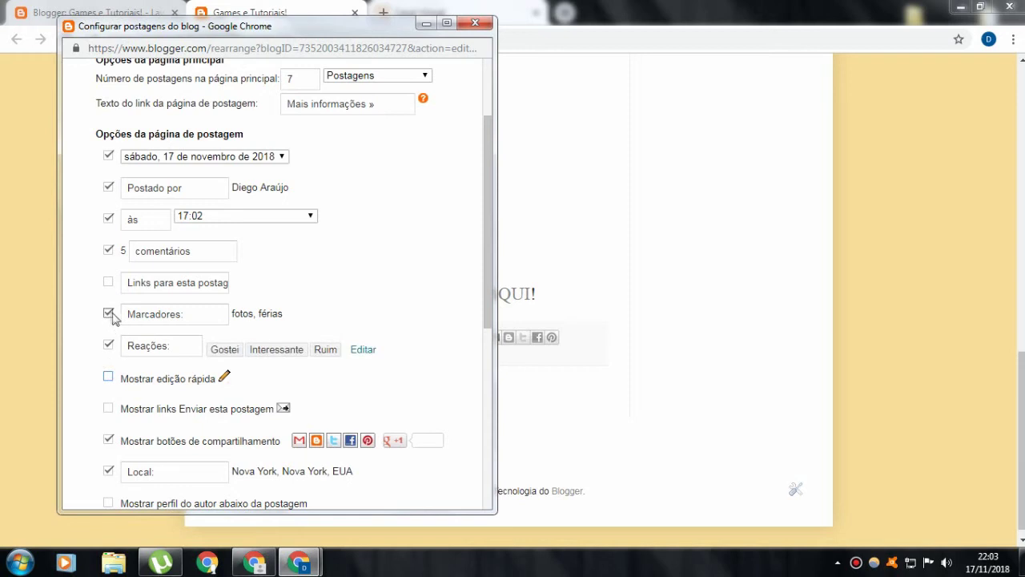
left_click(109, 314)
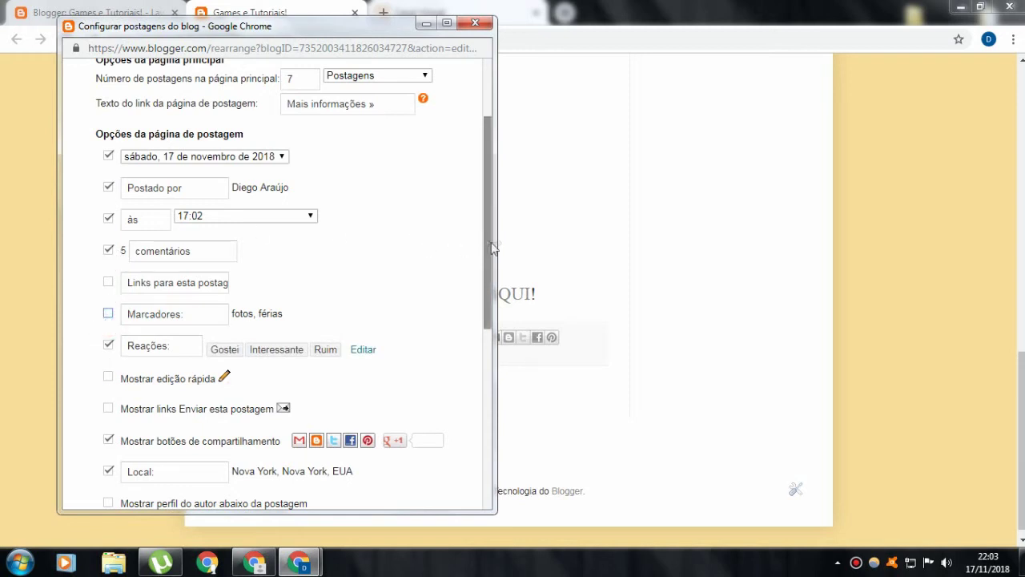
left_click_drag(496, 248, 497, 250)
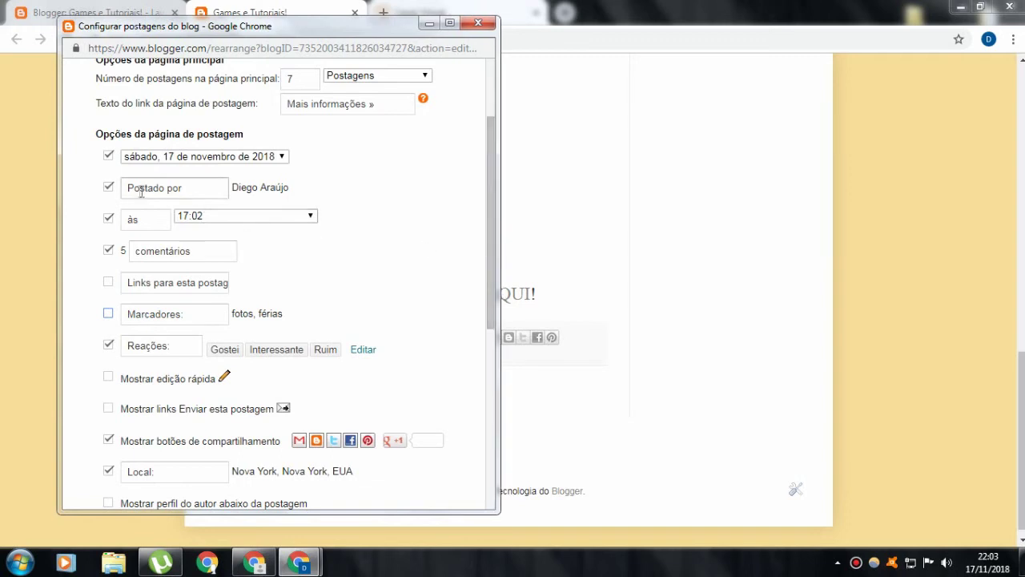
left_click(108, 187)
left_click(156, 164)
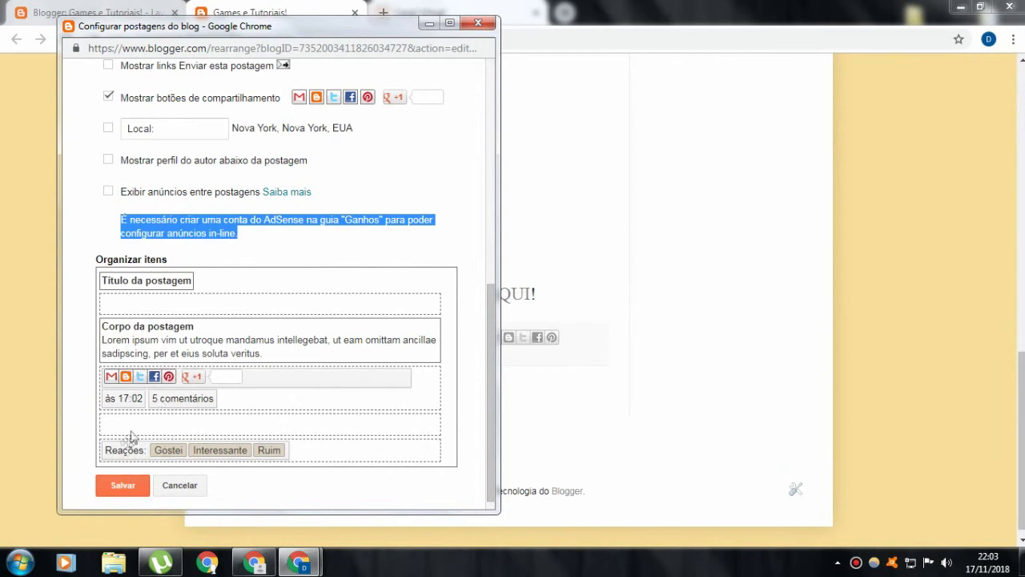
left_click(130, 483)
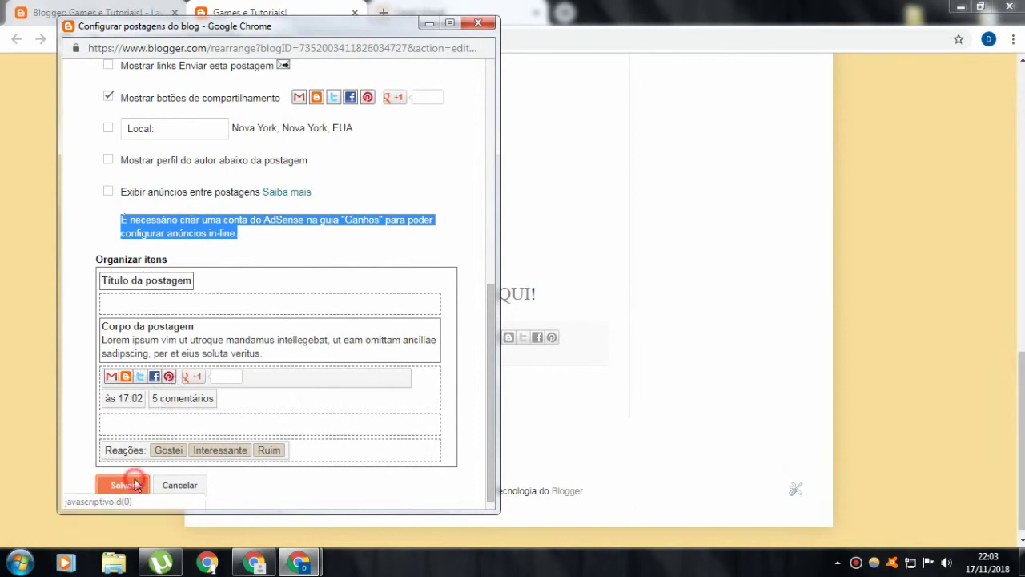
Reload the published blog, mark the Gostei reaction under the post, and check the page up to its header
left_click(65, 40)
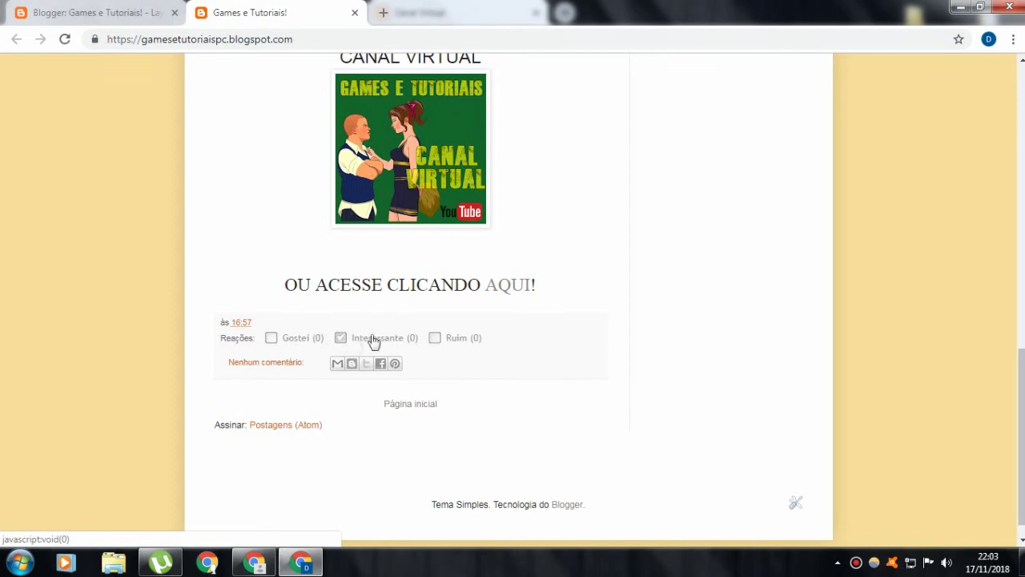
left_click(291, 338)
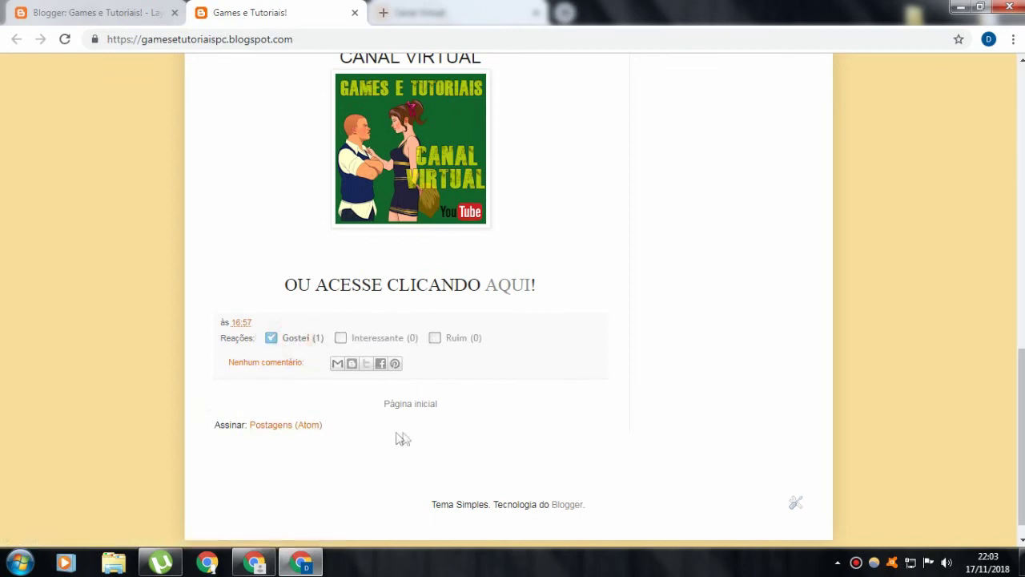
scroll(513, 301, "up", 3)
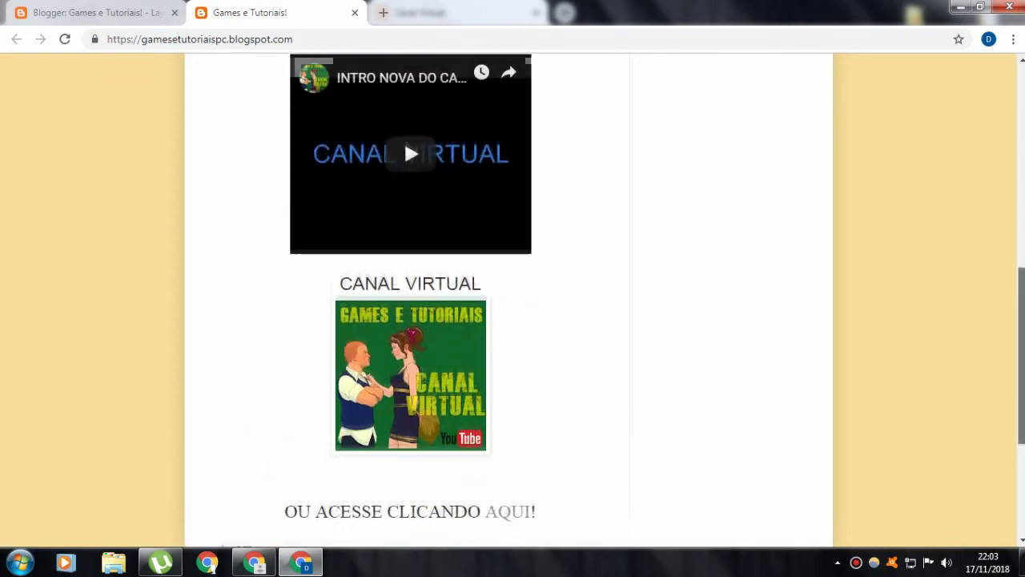
scroll(403, 139, "up", 8)
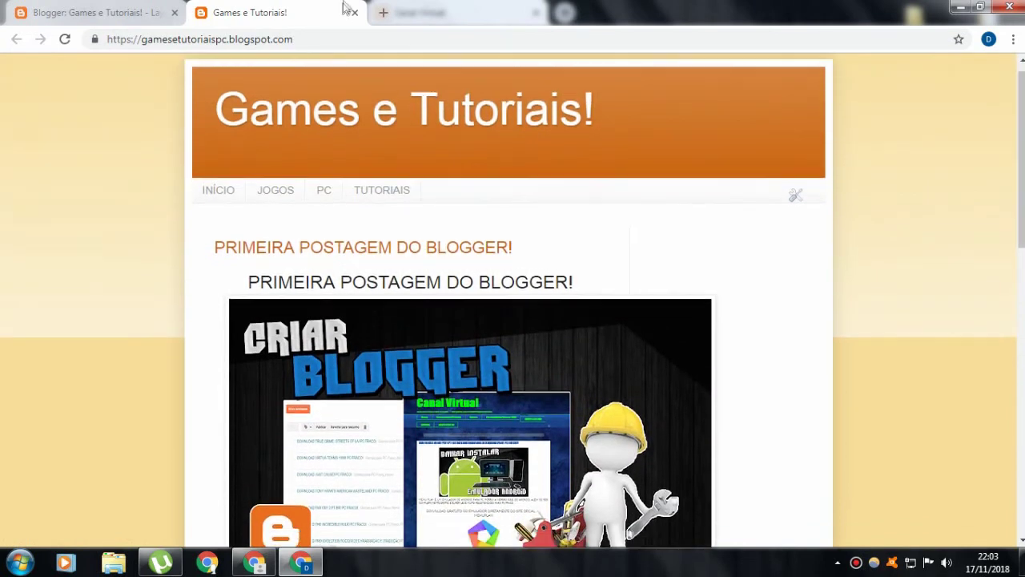
Close the published blog and look through the gadgets available for the footer-1 section, without adding any
left_click(355, 12)
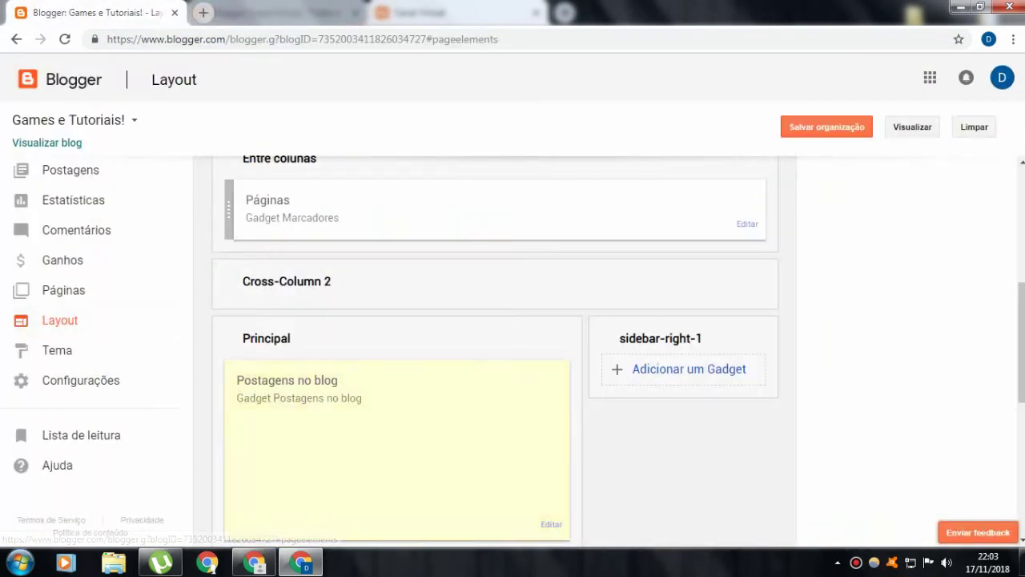
scroll(496, 344, "down", 1)
scroll(373, 377, "down", 3)
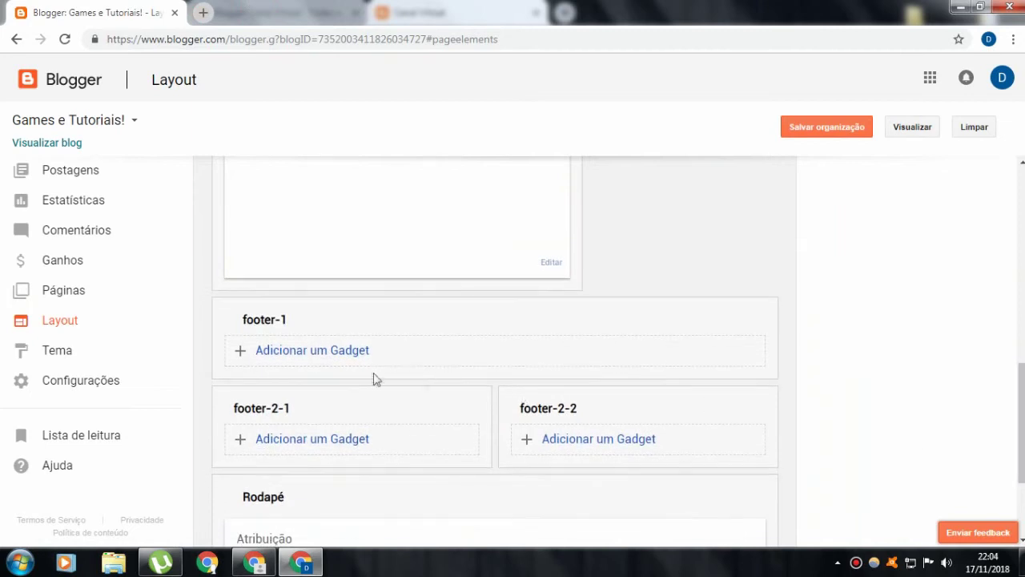
left_click(305, 353)
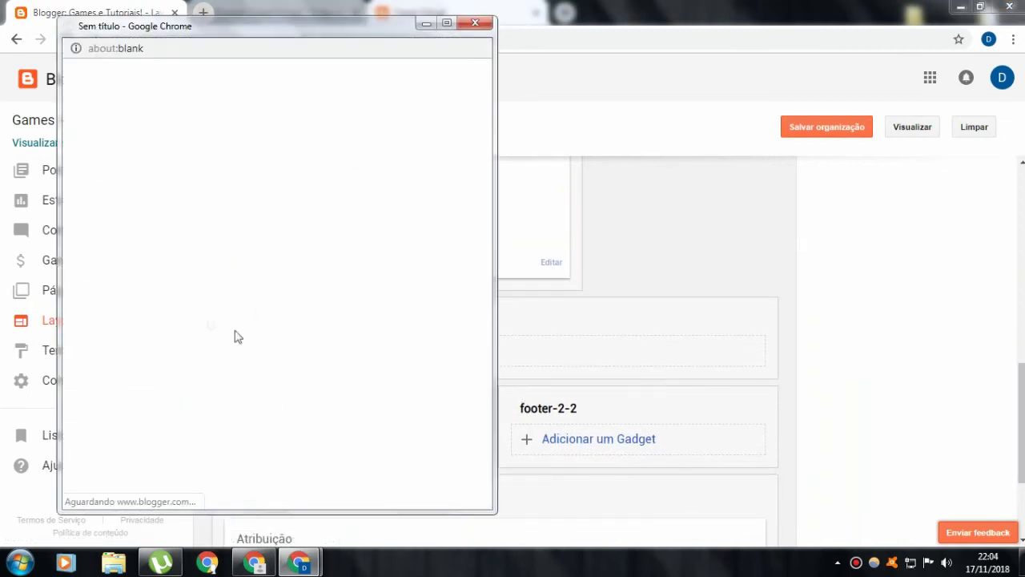
left_click_drag(484, 102, 485, 119)
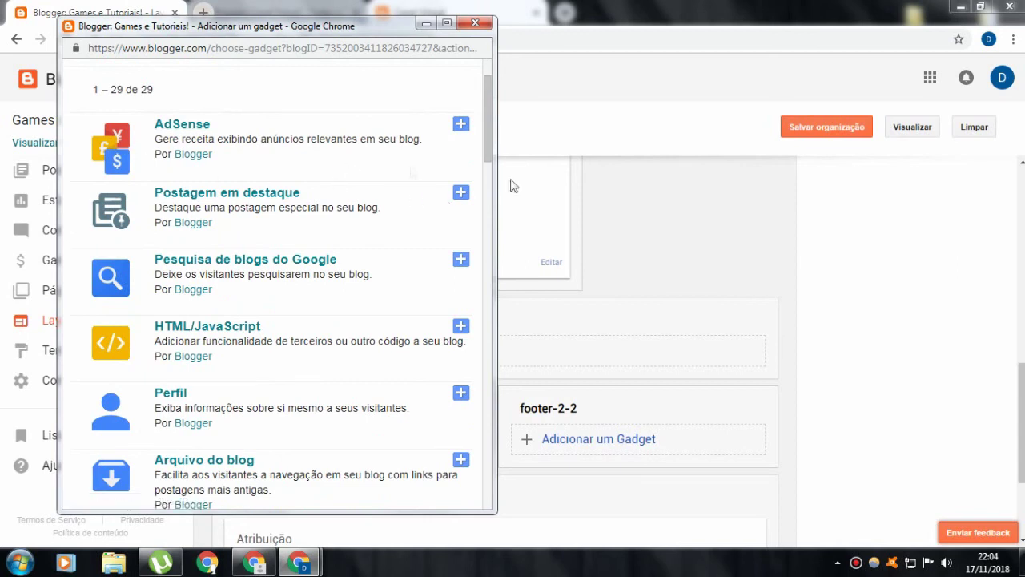
left_click_drag(487, 135, 490, 145)
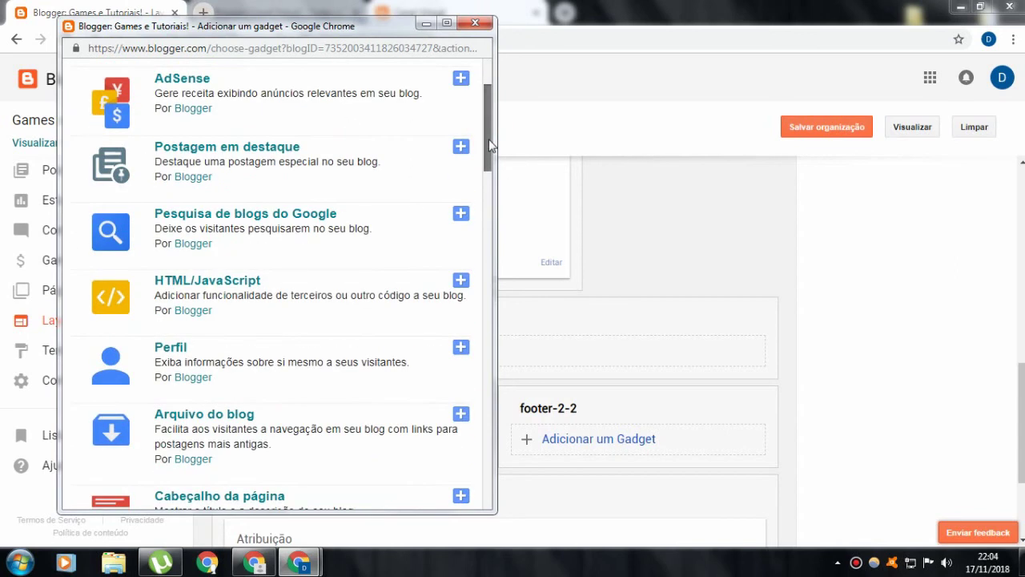
left_click_drag(490, 145, 487, 121)
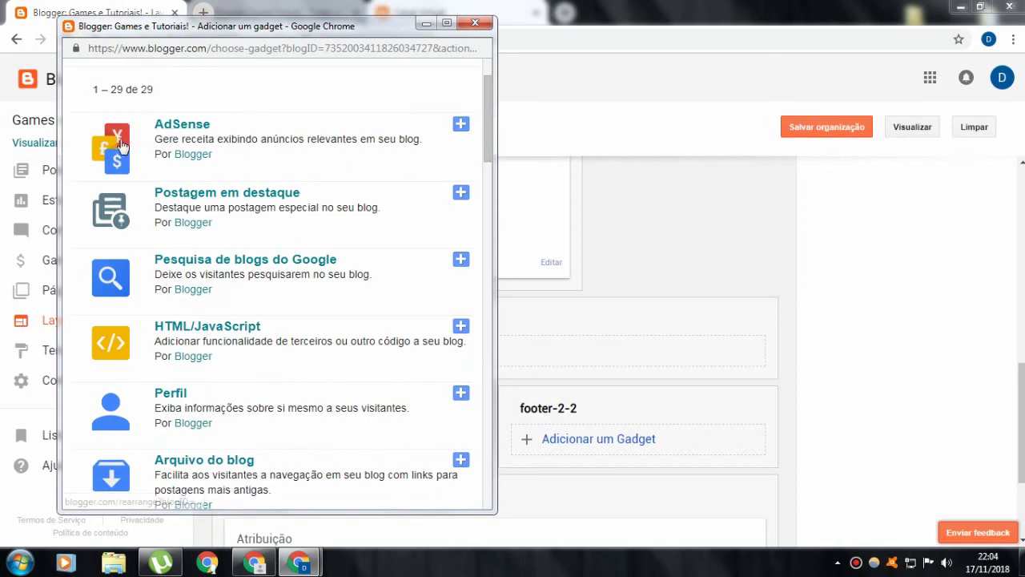
left_click_drag(487, 134, 491, 144)
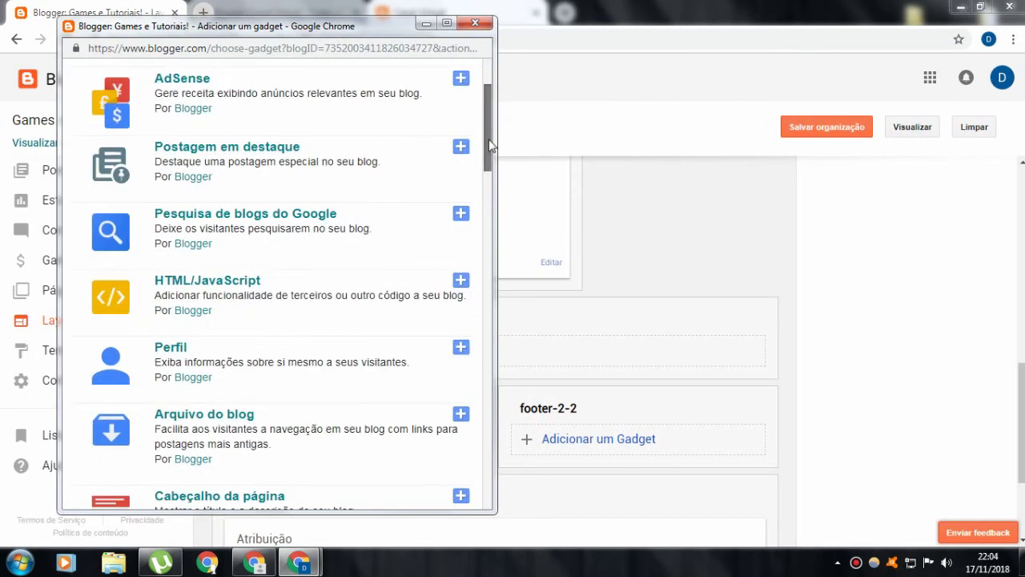
left_click_drag(491, 145, 491, 147)
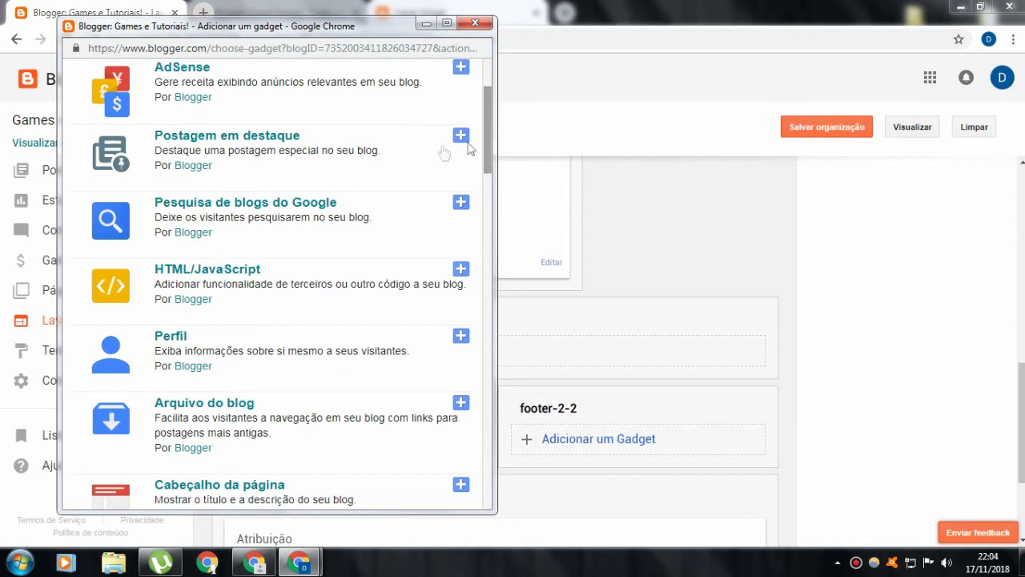
double_click(251, 150)
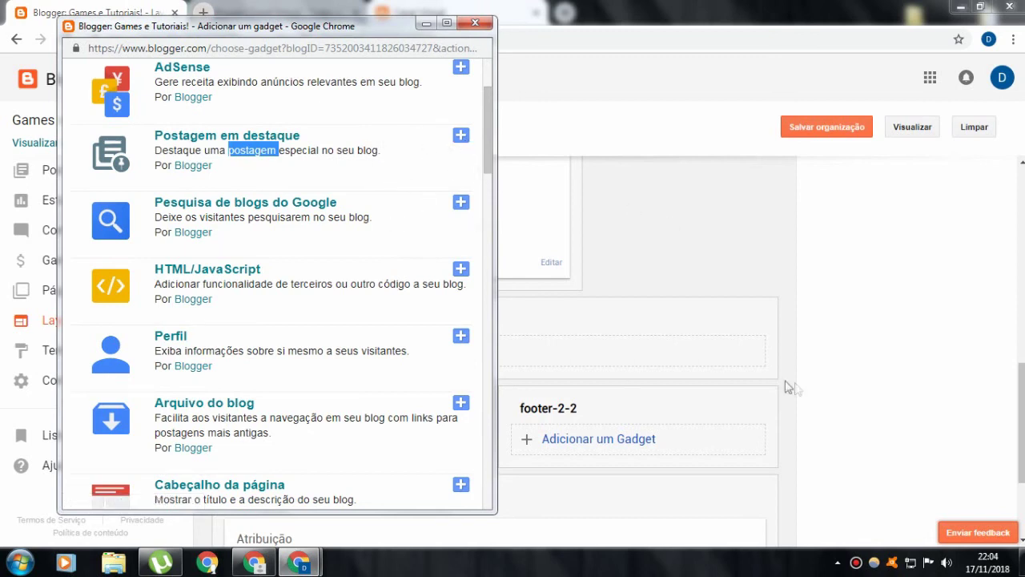
left_click_drag(464, 145, 366, 207)
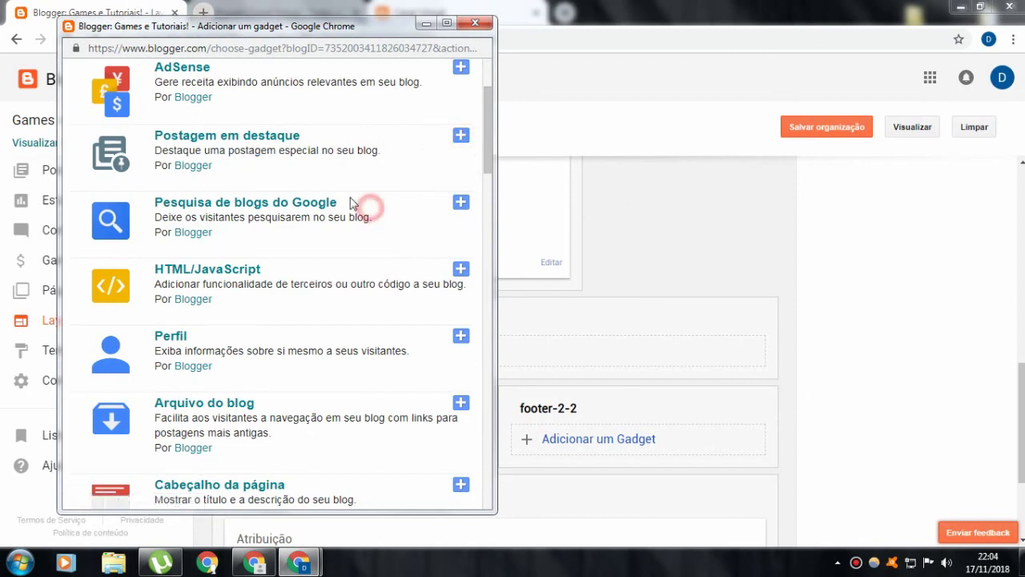
mouse_move(487, 146)
left_mouse_down()
mouse_move(486, 176)
mouse_move(506, 213)
mouse_move(490, 182)
mouse_move(492, 132)
left_mouse_up()
left_click(478, 23)
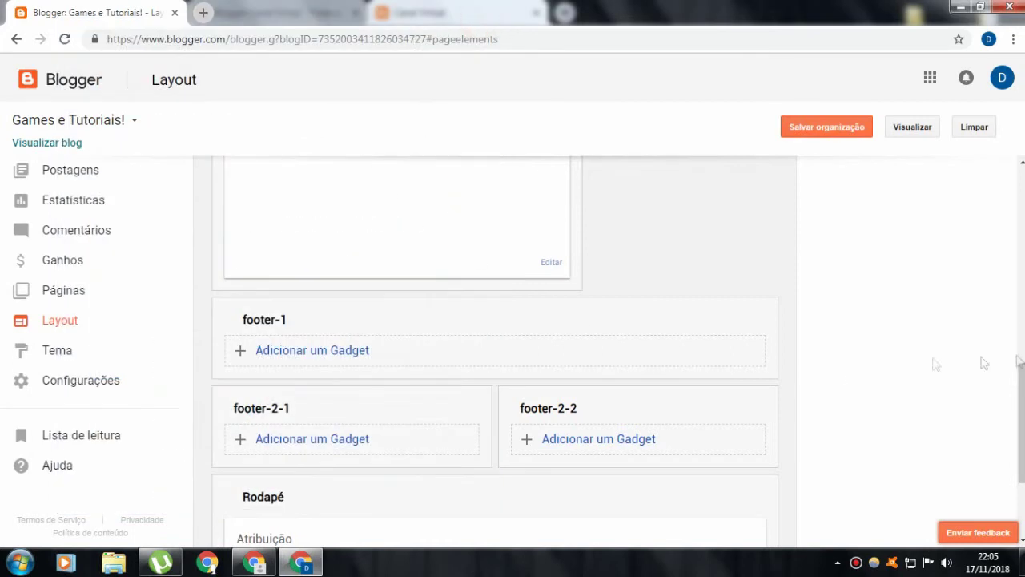
Open the Atribuição gadget's settings in the Rodapé section and close them without making changes
scroll(985, 362, "down", 3)
scroll(984, 361, "down", 1)
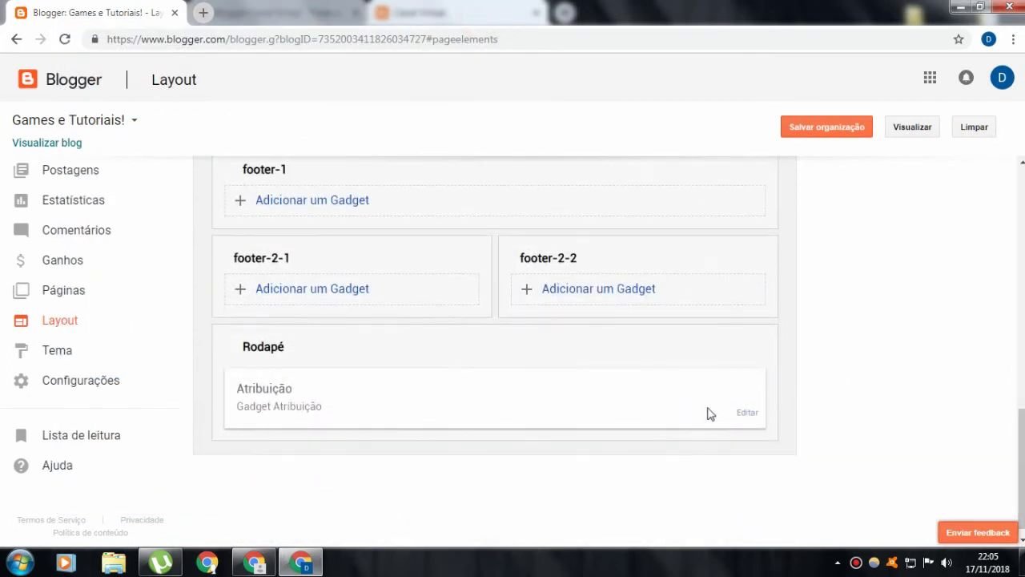
left_click(744, 413)
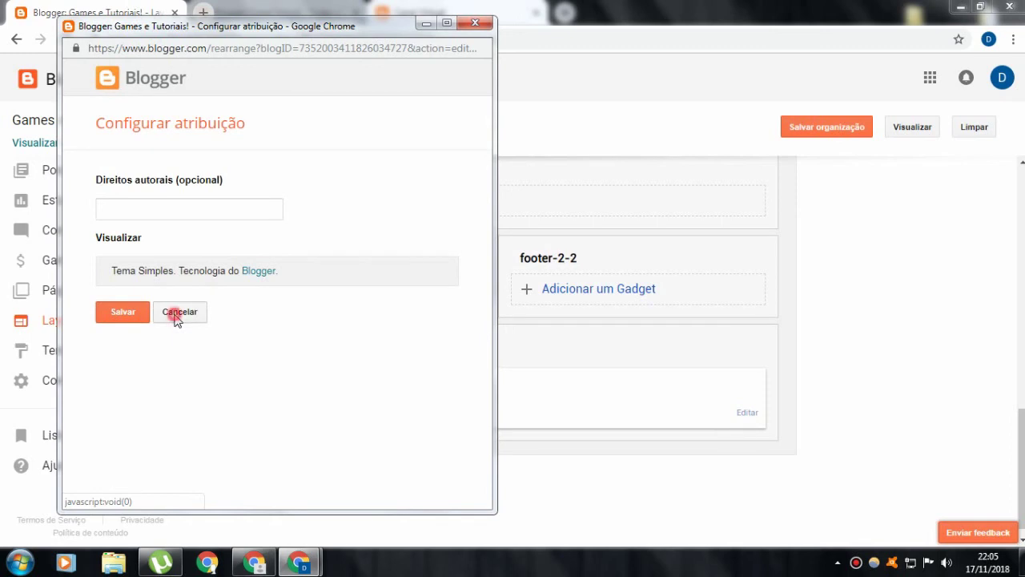
left_click(176, 317)
Open the blog header gadget's settings from the Cabeçalho section, ready at the blog description
scroll(716, 395, "up", 8)
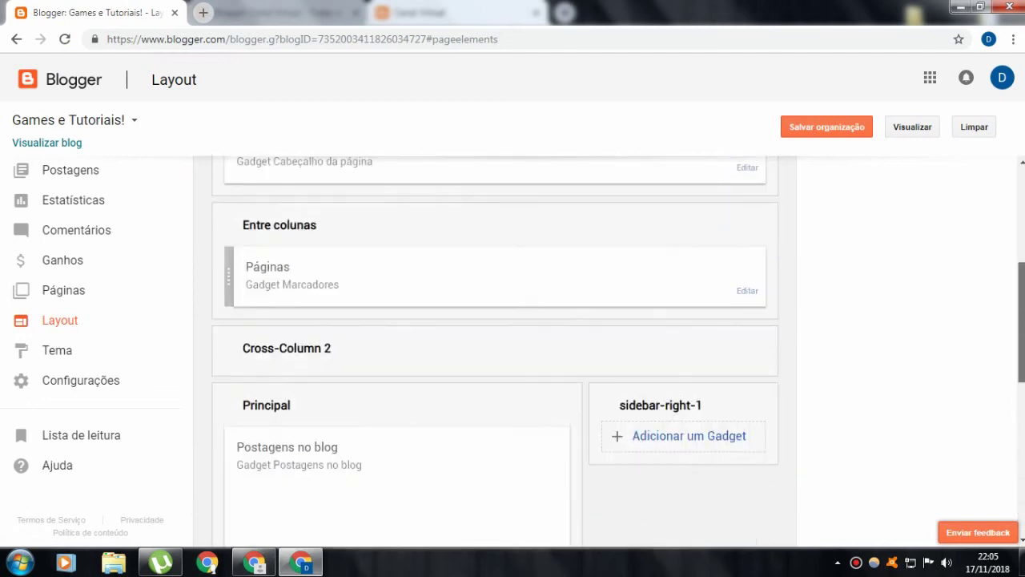
scroll(497, 321, "down", 3)
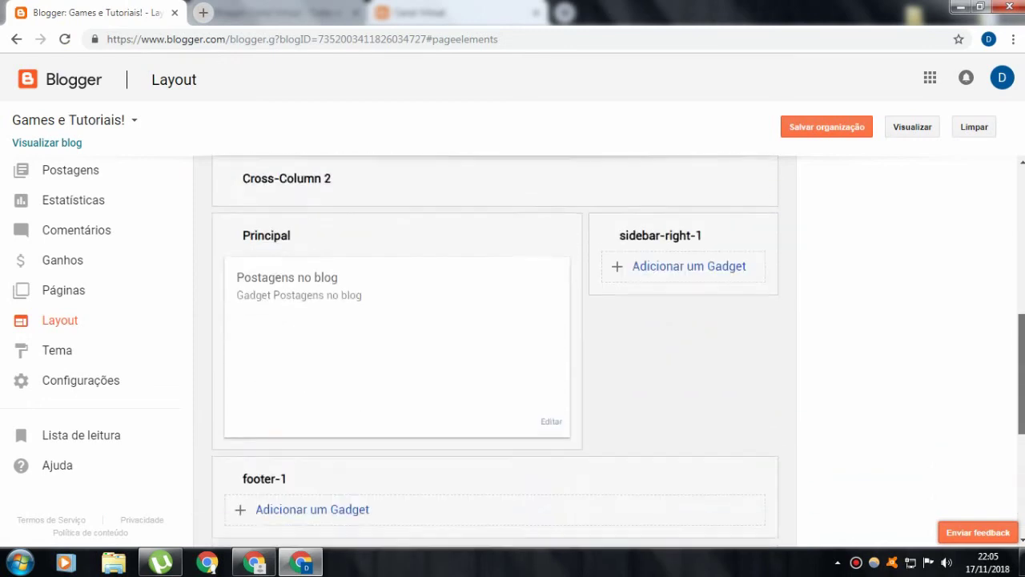
scroll(496, 360, "down", 2)
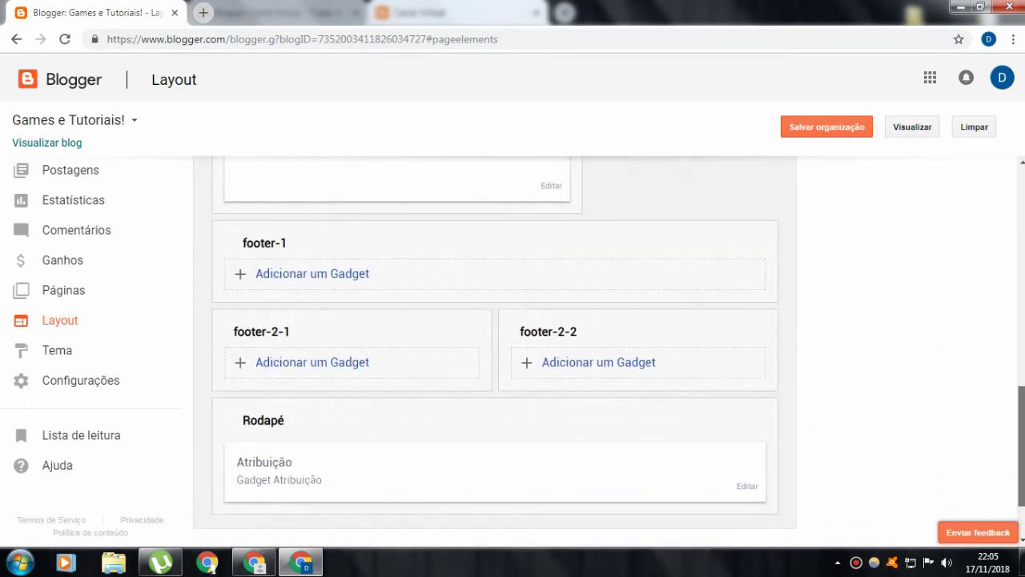
scroll(1022, 416, "up", 8)
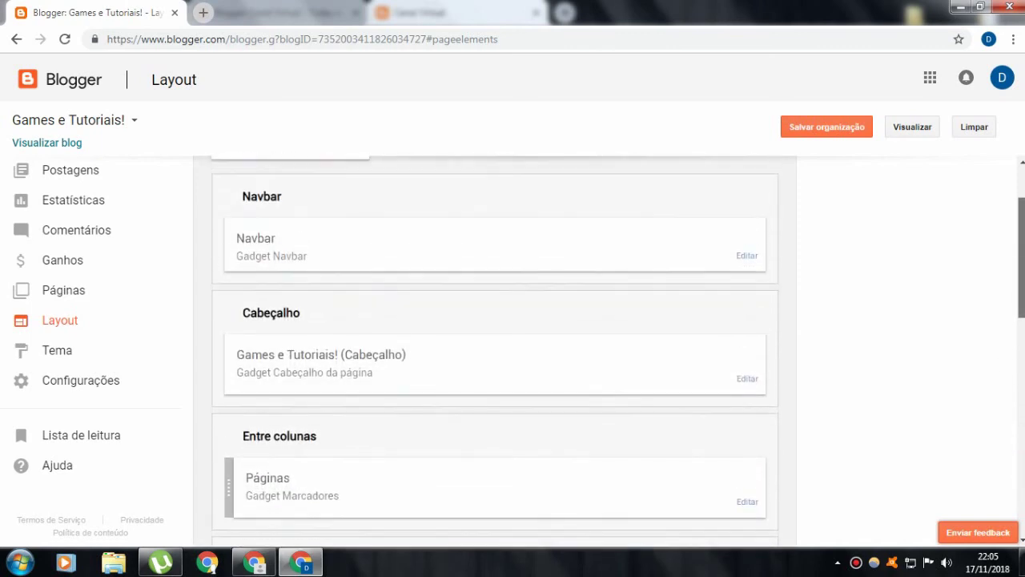
left_click(747, 363)
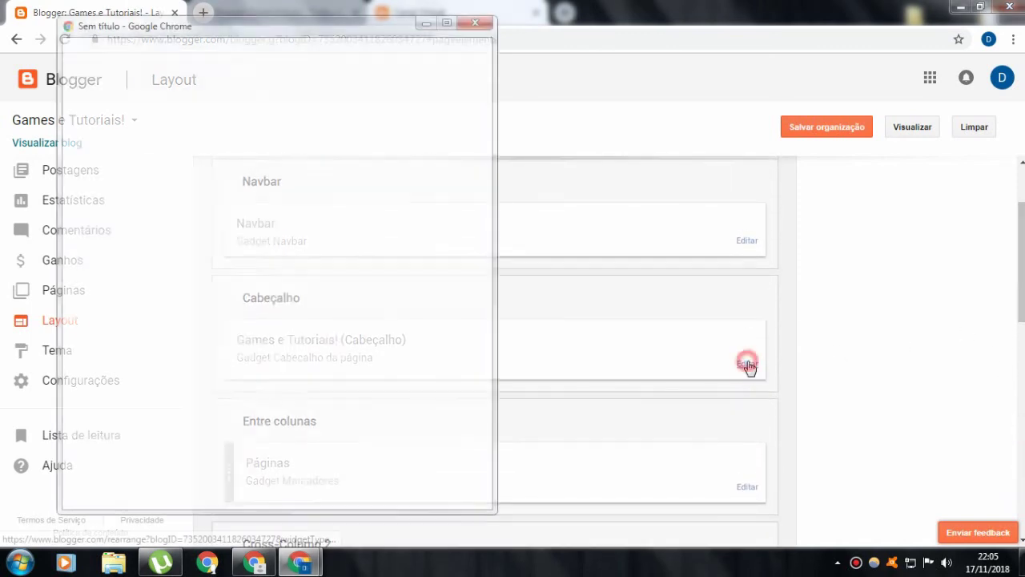
left_click(244, 227)
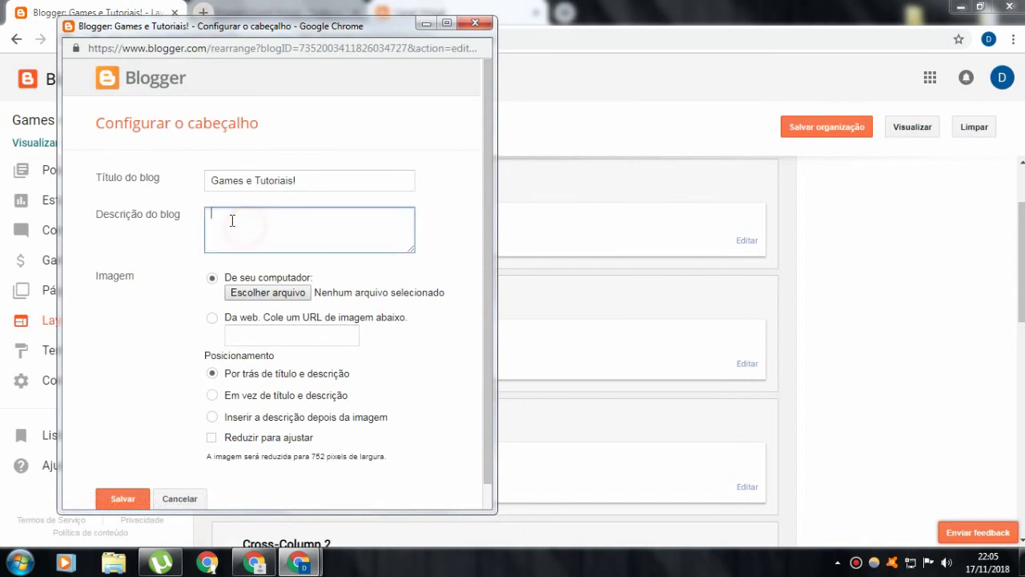
Switch to the other Chrome window to check the description in the Canal Virtual blog's header, and return to the header settings
left_click(254, 563)
scroll(204, 232, "up", 10)
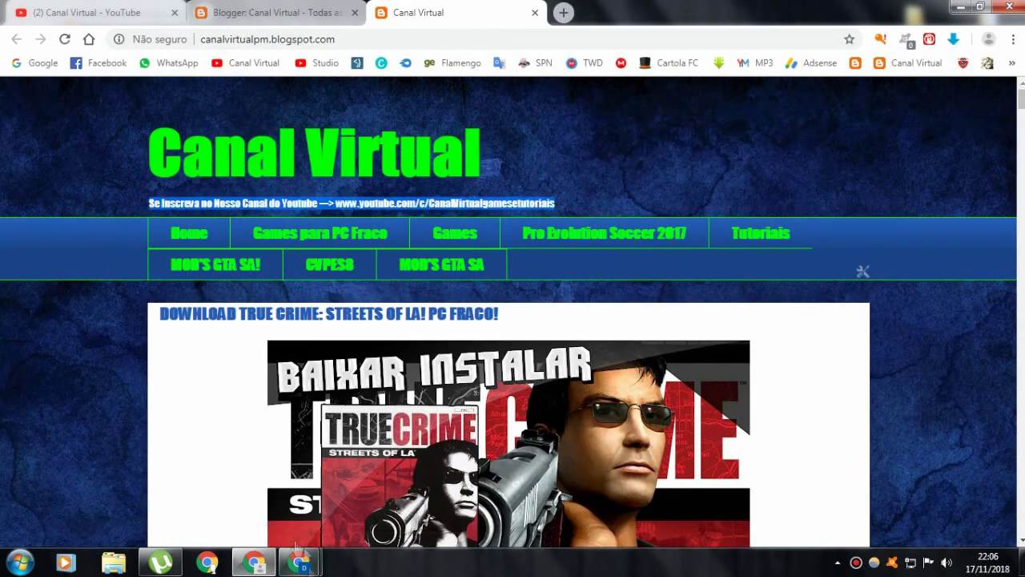
mouse_move(299, 563)
left_click(227, 519)
left_click(405, 481)
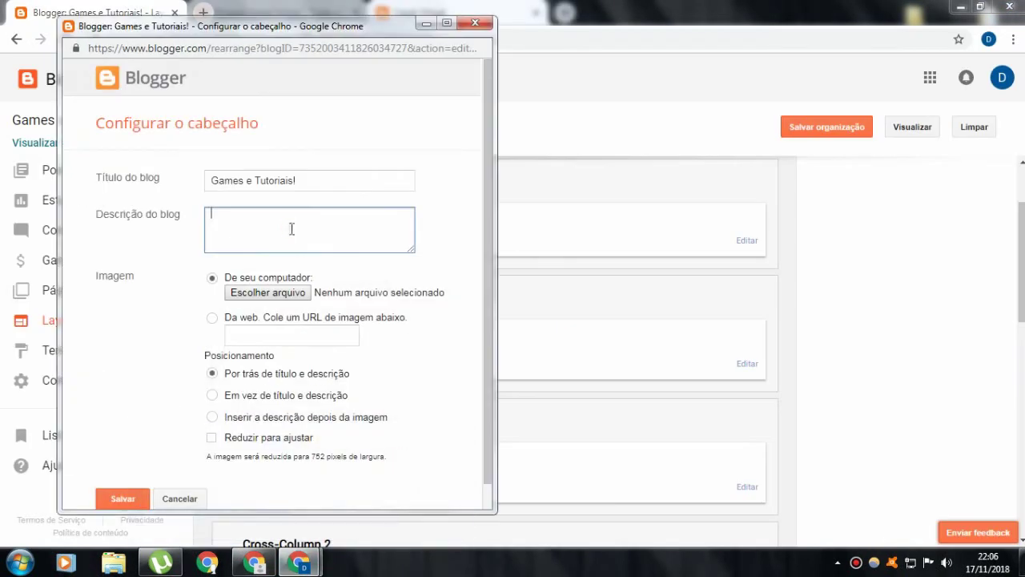
Set the blog description to "Blog direcionado a Instalações de Games!" and save the header settings
left_click(292, 30)
left_click_drag(292, 30, 677, 36)
left_click(644, 245)
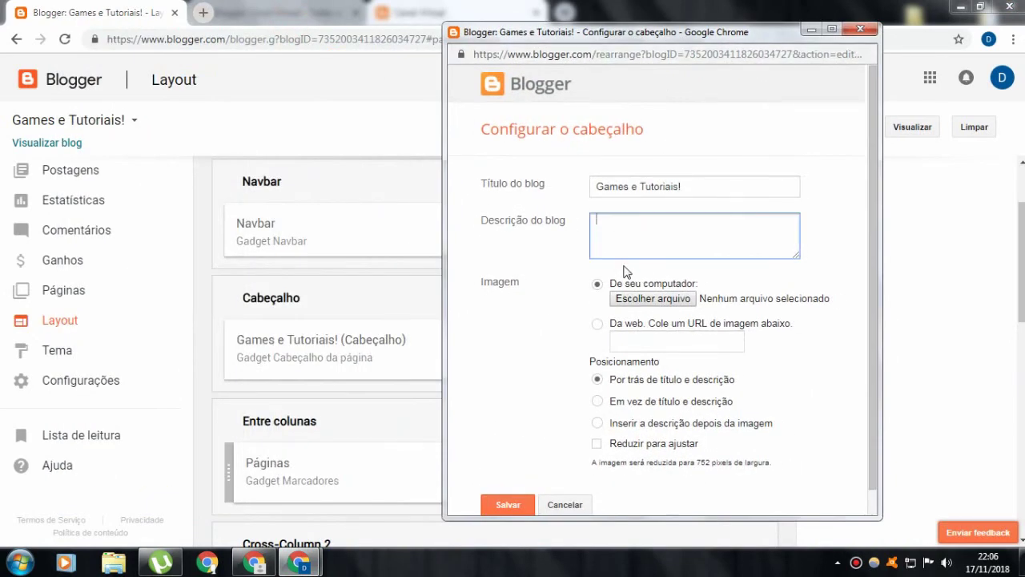
type("Blog direcionado a g")
type("utoriais de Games!")
left_click_drag(774, 219, 702, 219)
type("Instalações de Games!")
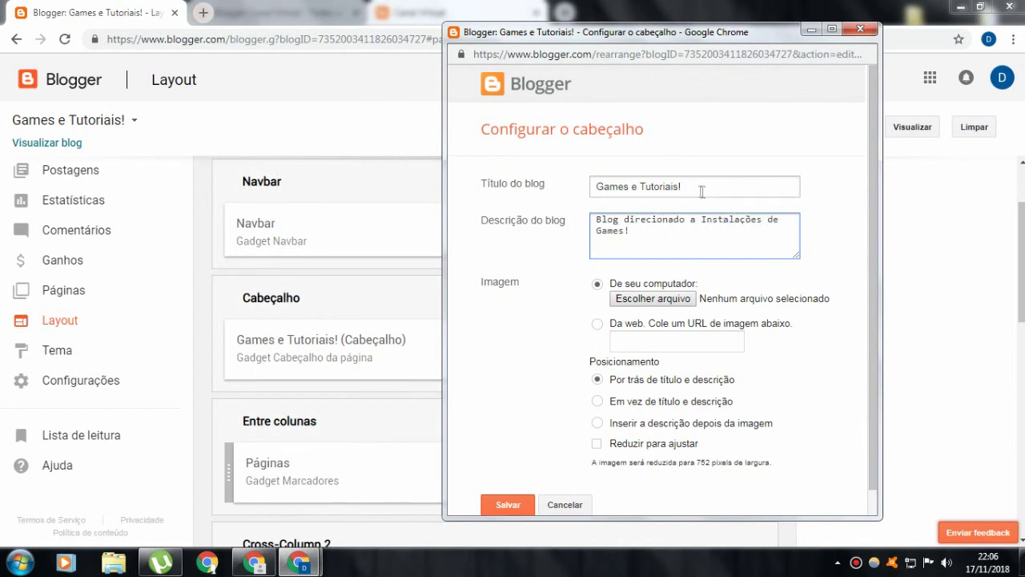
left_click(705, 247)
scroll(806, 360, "down", 1)
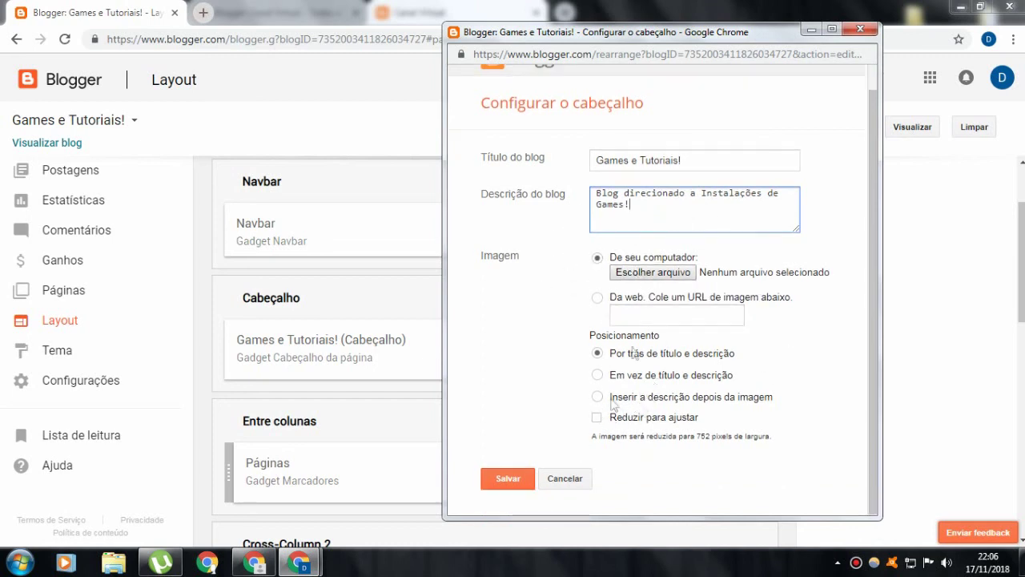
left_click(509, 485)
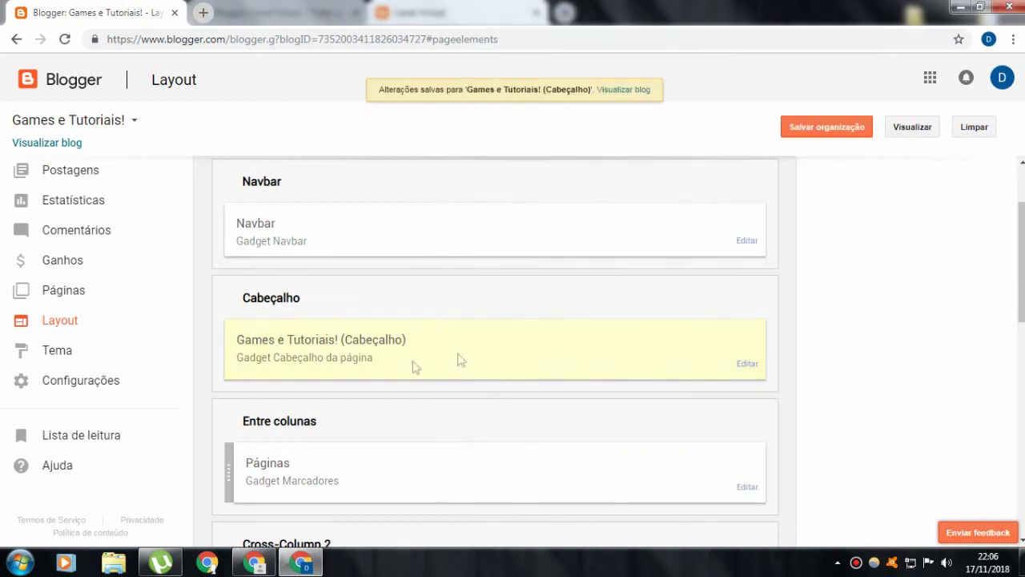
Save the layout arrangement and check the header description on the published blog, closing it when done
scroll(477, 367, "up", 1)
left_click(868, 131)
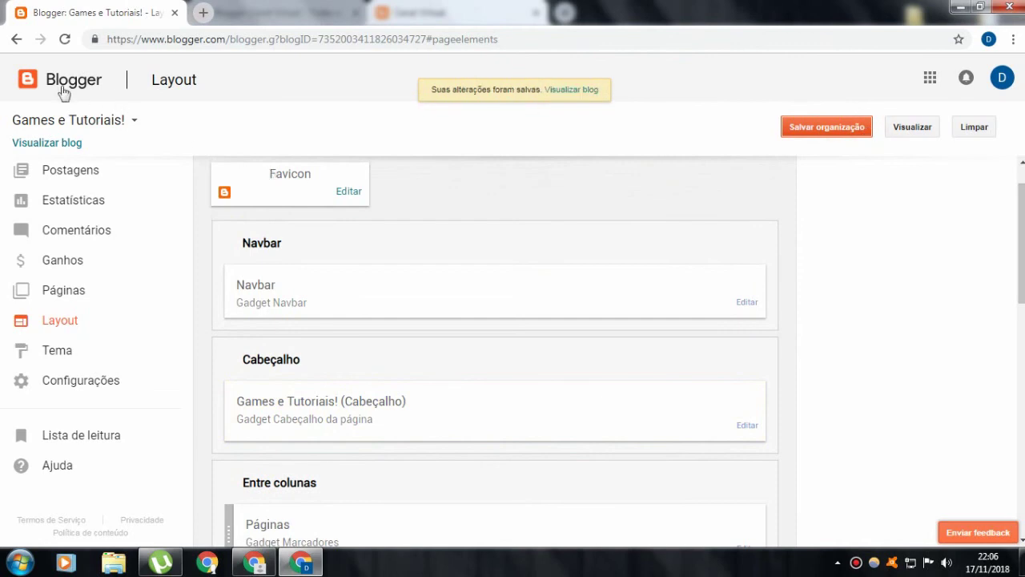
left_click(57, 142)
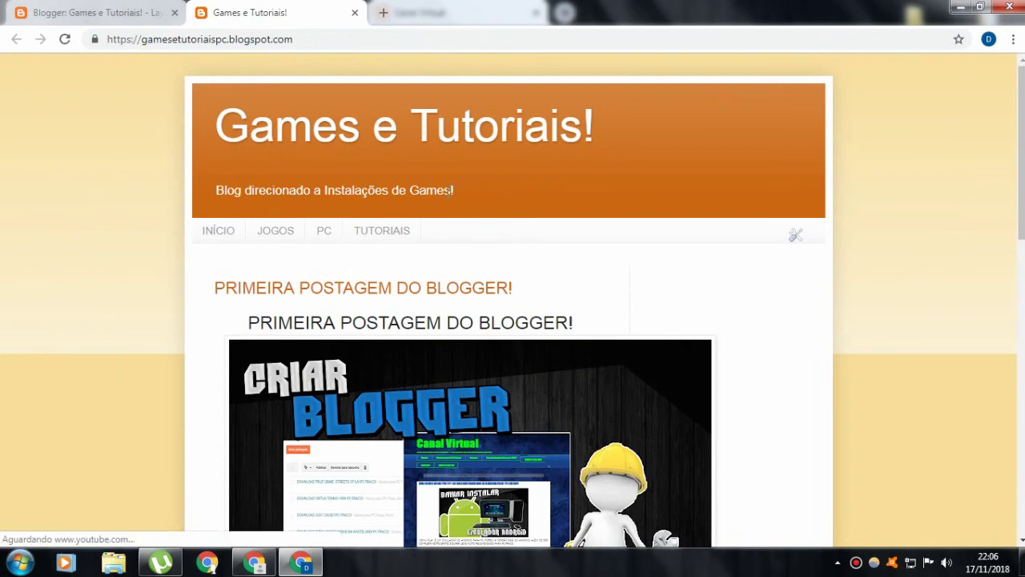
scroll(614, 153, "down", 1)
scroll(597, 116, "up", 1)
key("ctrl+w")
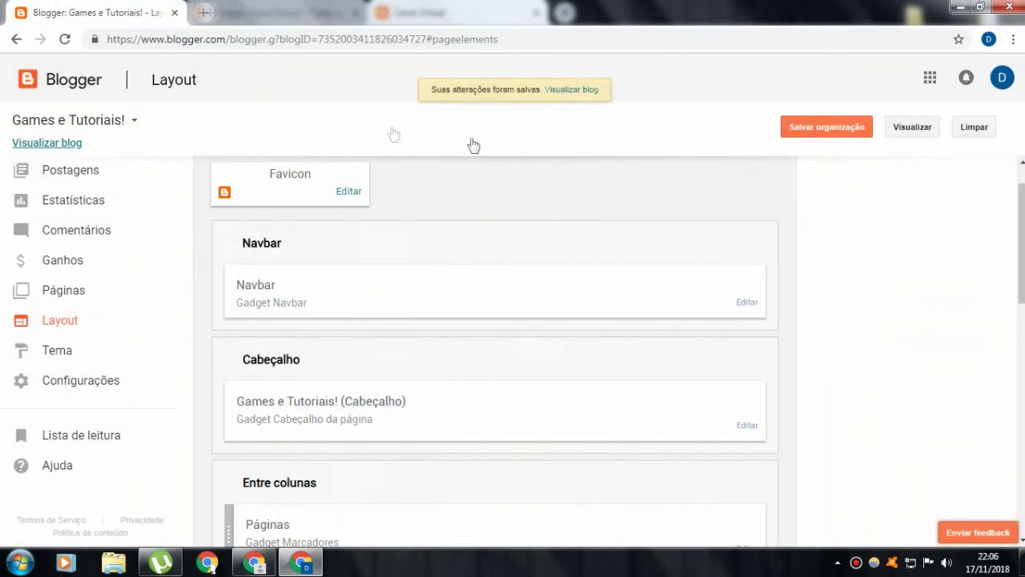
Save the blog's layout arrangement once more
scroll(815, 206, "down", 1)
left_click(828, 133)
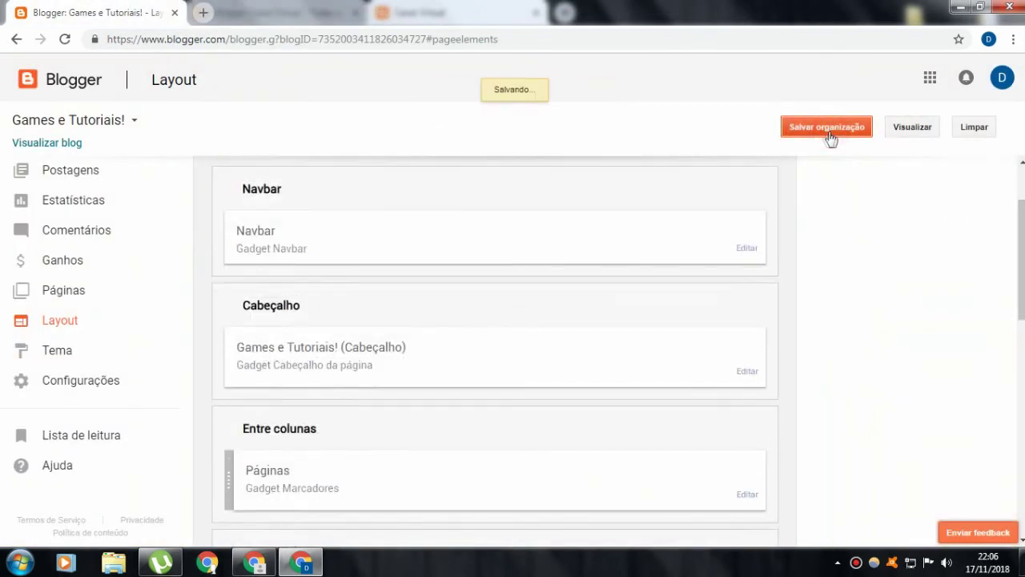
scroll(980, 247, "up", 9)
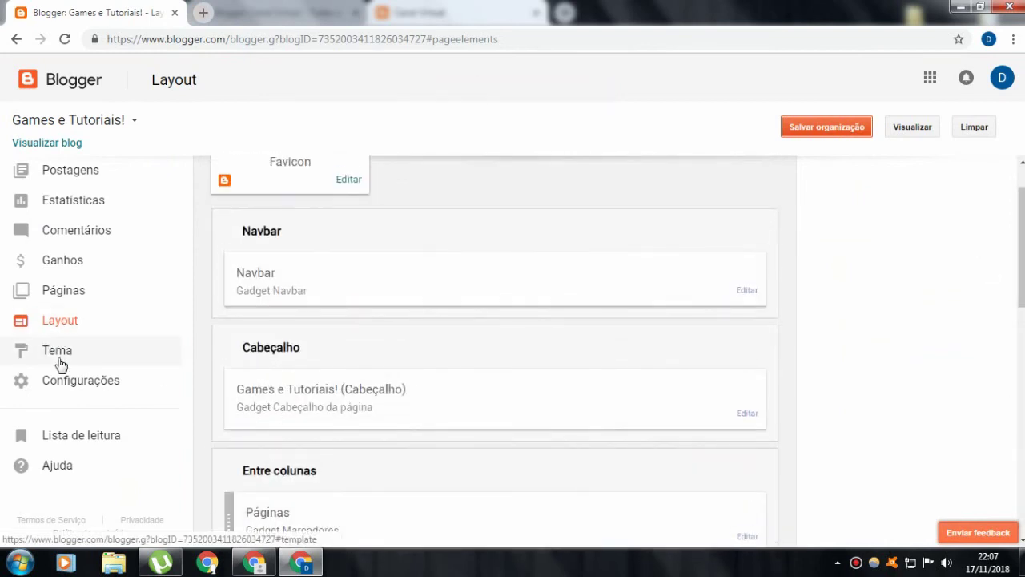
Open the blog's theme page and browse the available themes from Contempo down to Espetacular Ltda
left_click(60, 364)
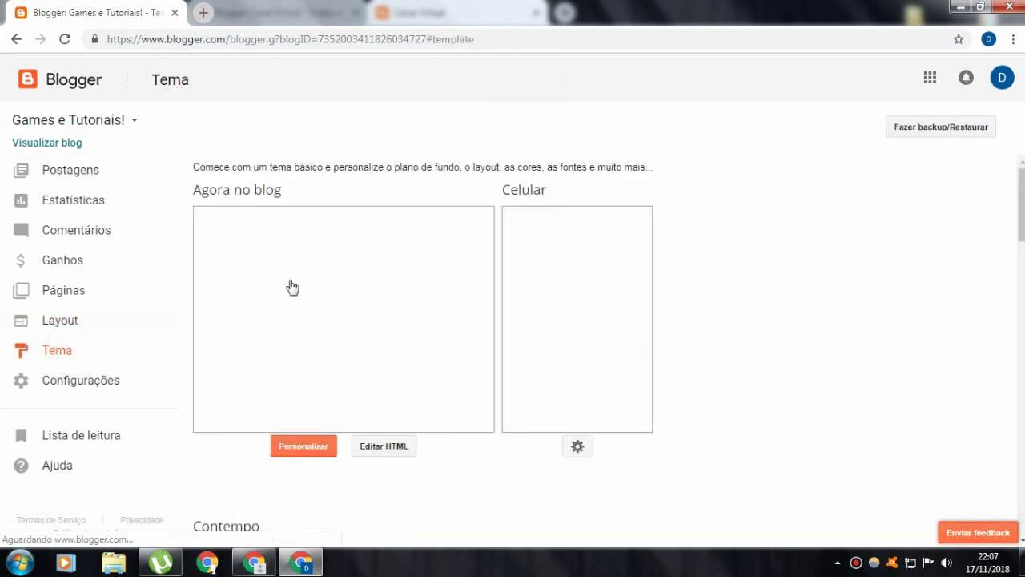
scroll(216, 409, "down", 2)
scroll(216, 409, "down", 3)
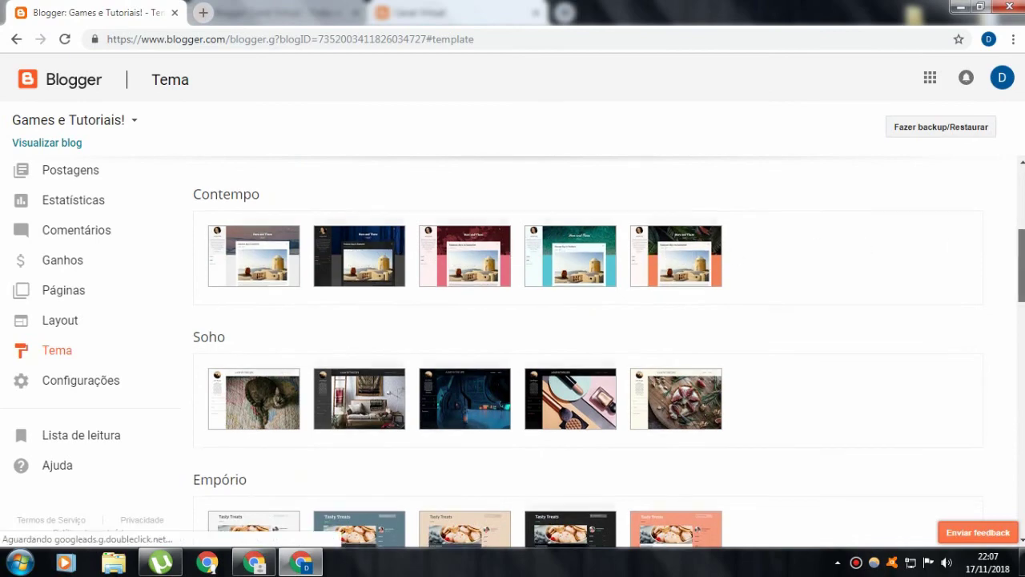
scroll(791, 251, "down", 6)
scroll(589, 344, "down", 5)
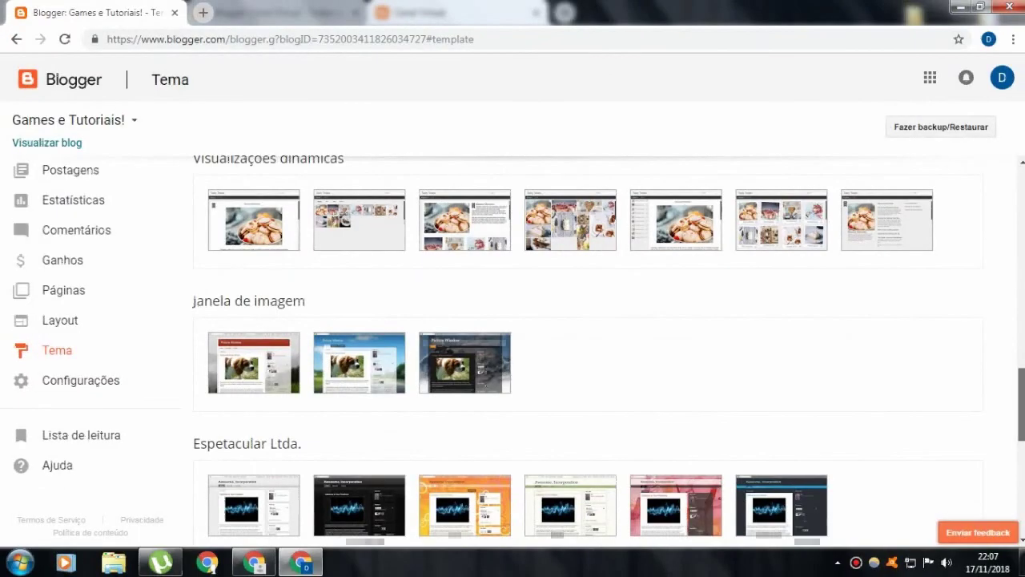